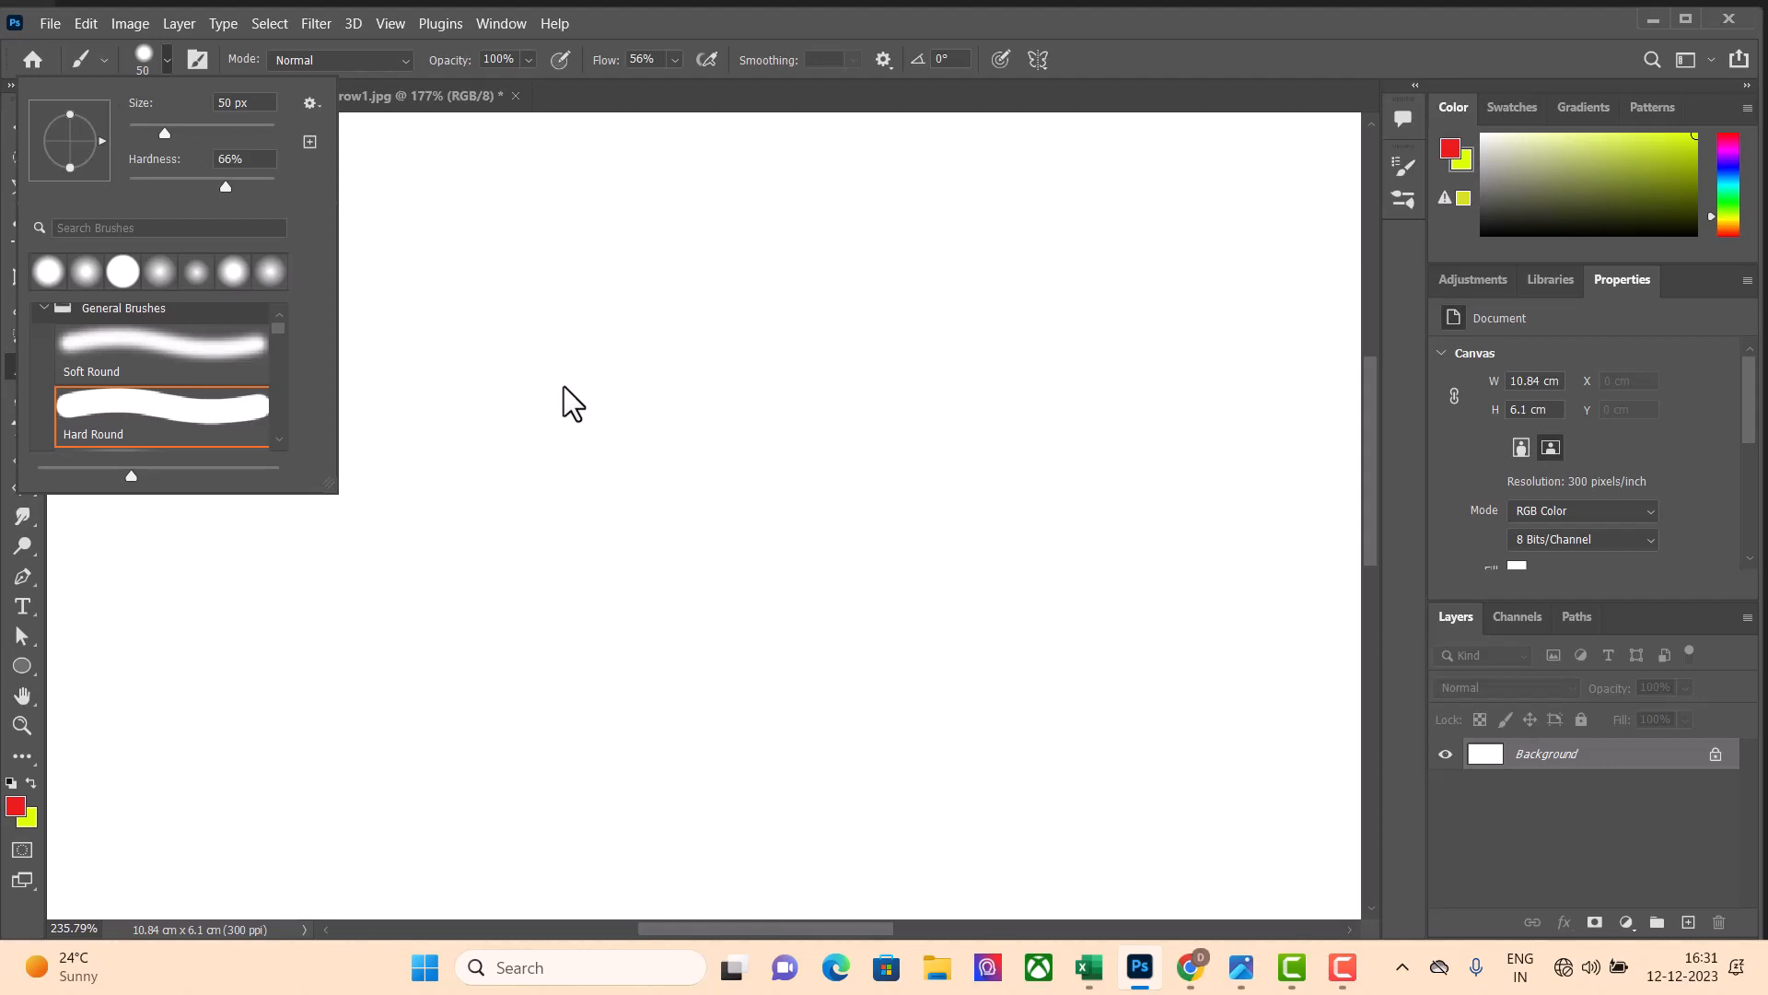
Set the brush size to 53 px
{"action": "left_click", "coordinate": [162, 135]}
{"action": "left_click_drag", "start_coordinate": [176, 127], "coordinate": [175, 127]}
{"action": "left_click_drag", "start_coordinate": [172, 133], "coordinate": [138, 131]}
{"action": "mouse_move", "coordinate": [134, 130]}
{"action": "left_mouse_down"}
{"action": "mouse_move", "coordinate": [207, 133]}
{"action": "mouse_move", "coordinate": [167, 133]}
{"action": "left_mouse_up"}
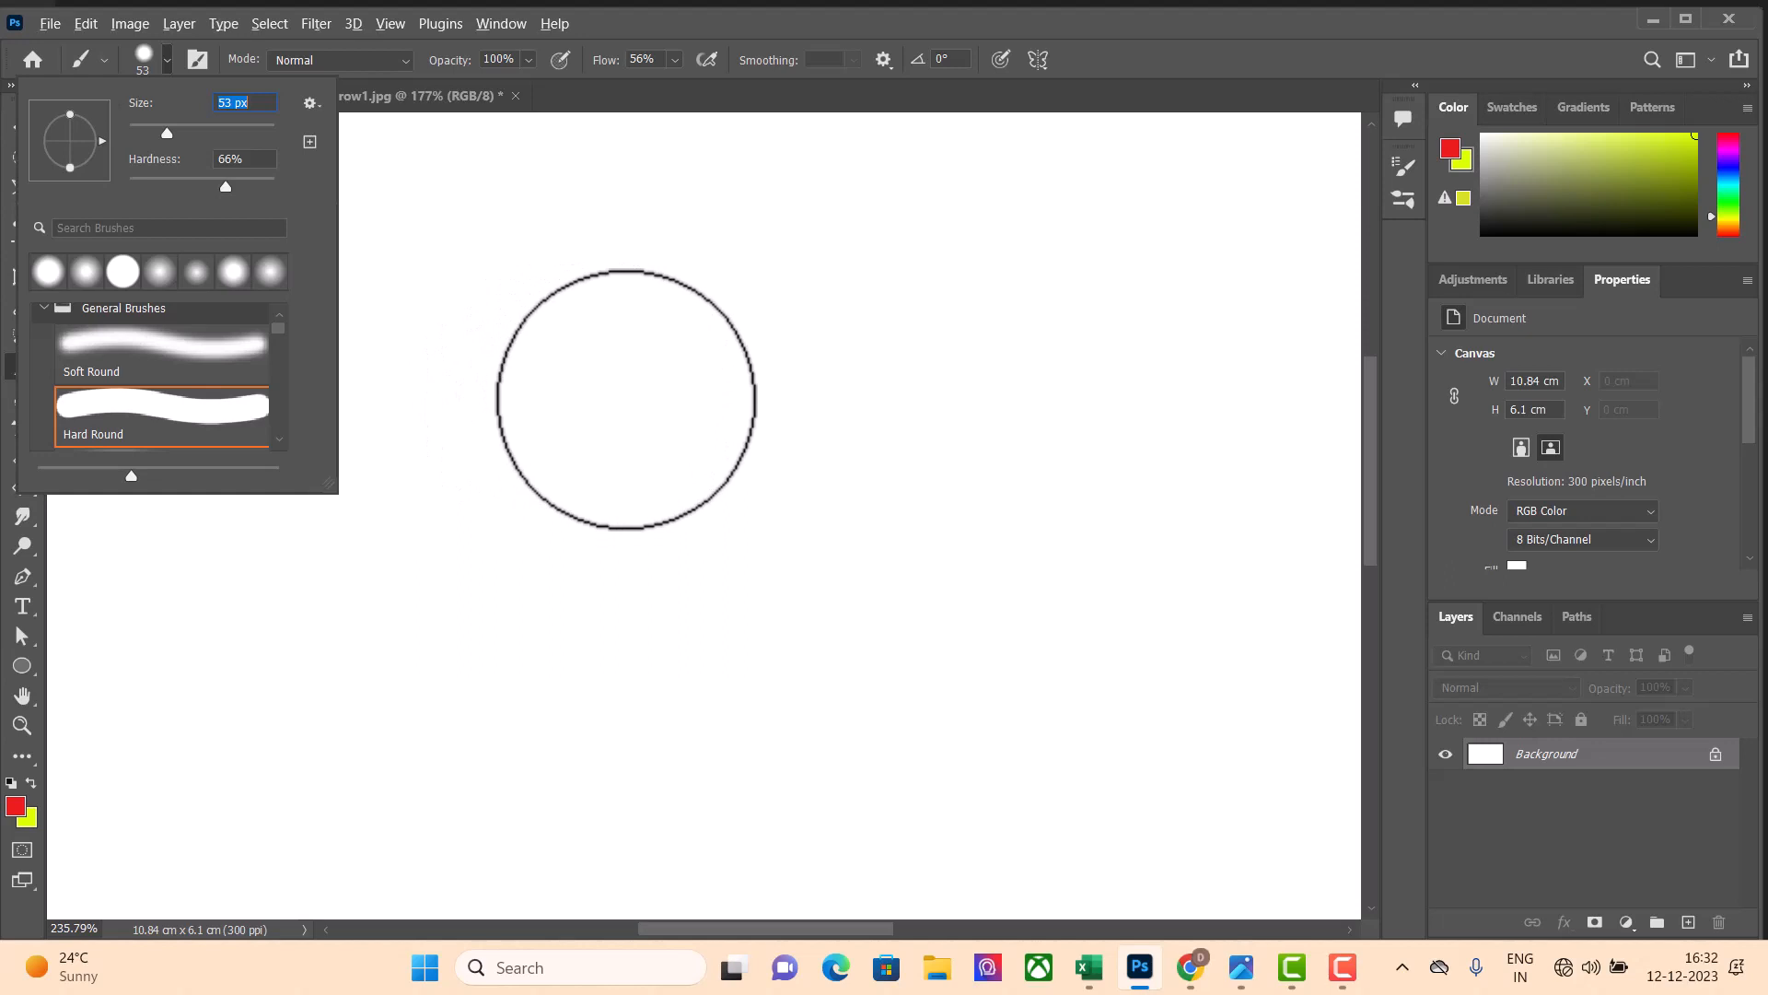
Adjust the brush directly on the canvas to 91 px diameter and 95% hardness, and paint a thick red shape with it
{"action": "right_click", "coordinate": [626, 399], "text": "alt"}
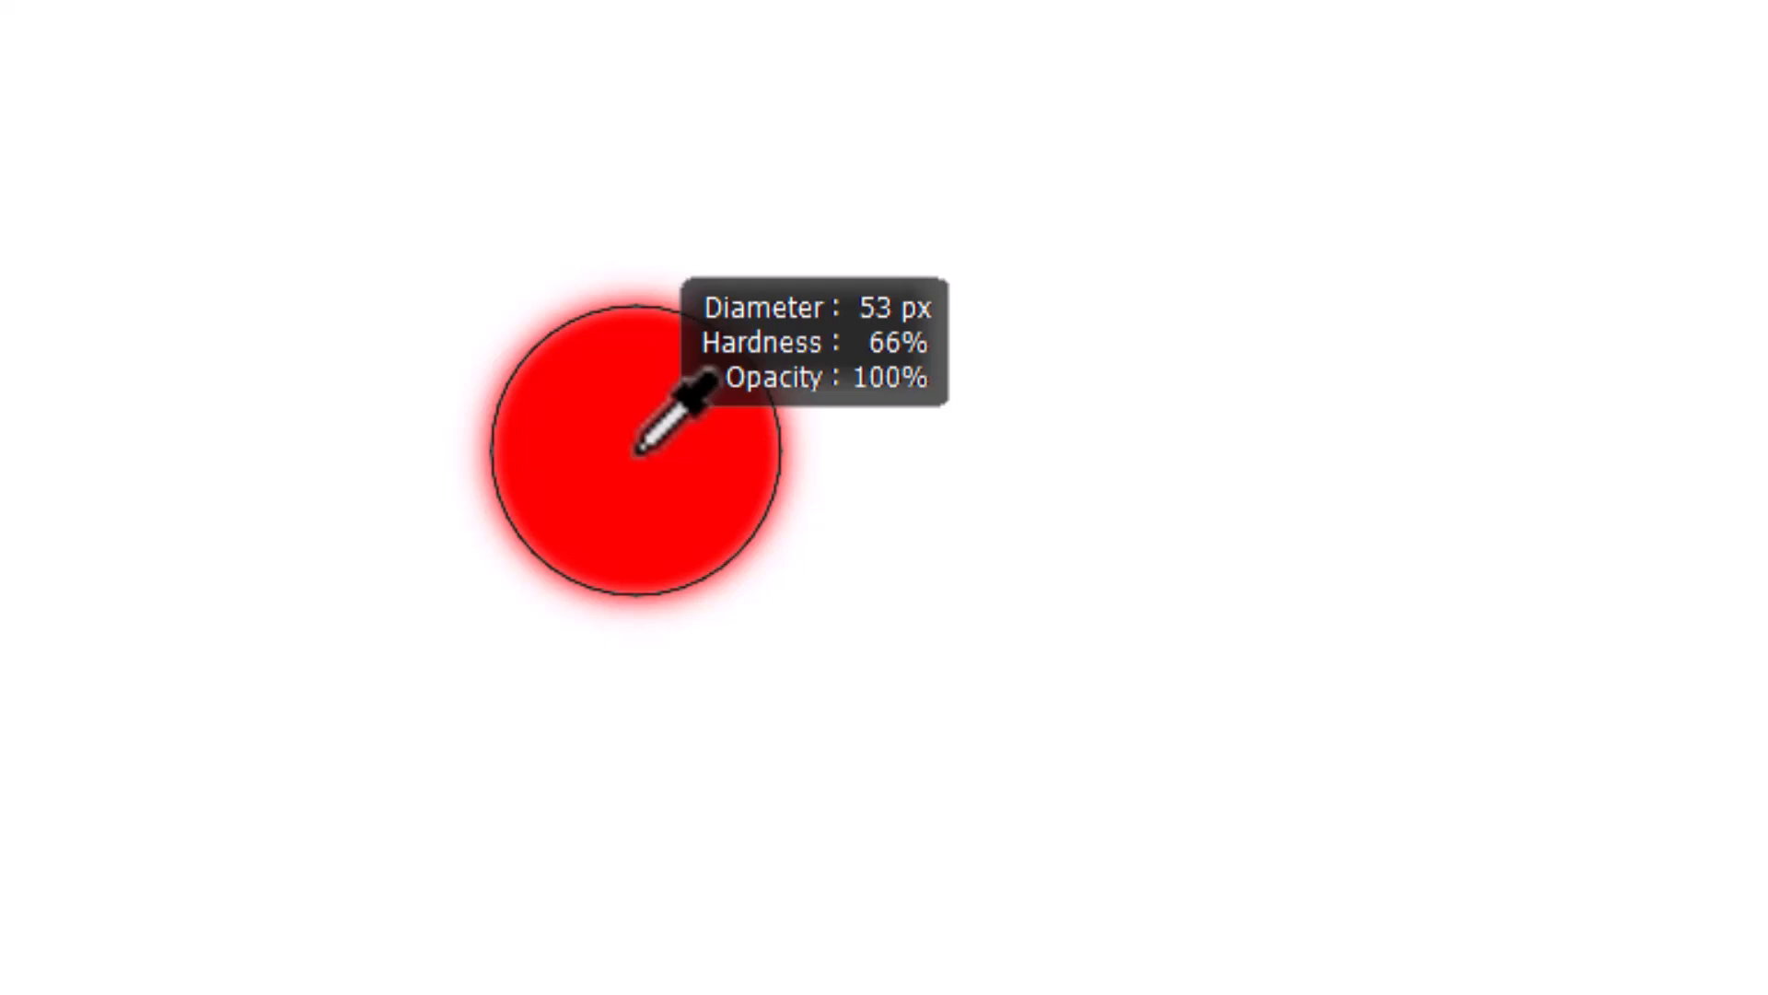
{"action": "mouse_move", "coordinate": [638, 451]}
{"action": "left_mouse_down"}
{"action": "mouse_move", "coordinate": [781, 455]}
{"action": "mouse_move", "coordinate": [470, 434]}
{"action": "mouse_move", "coordinate": [520, 432]}
{"action": "left_mouse_up"}
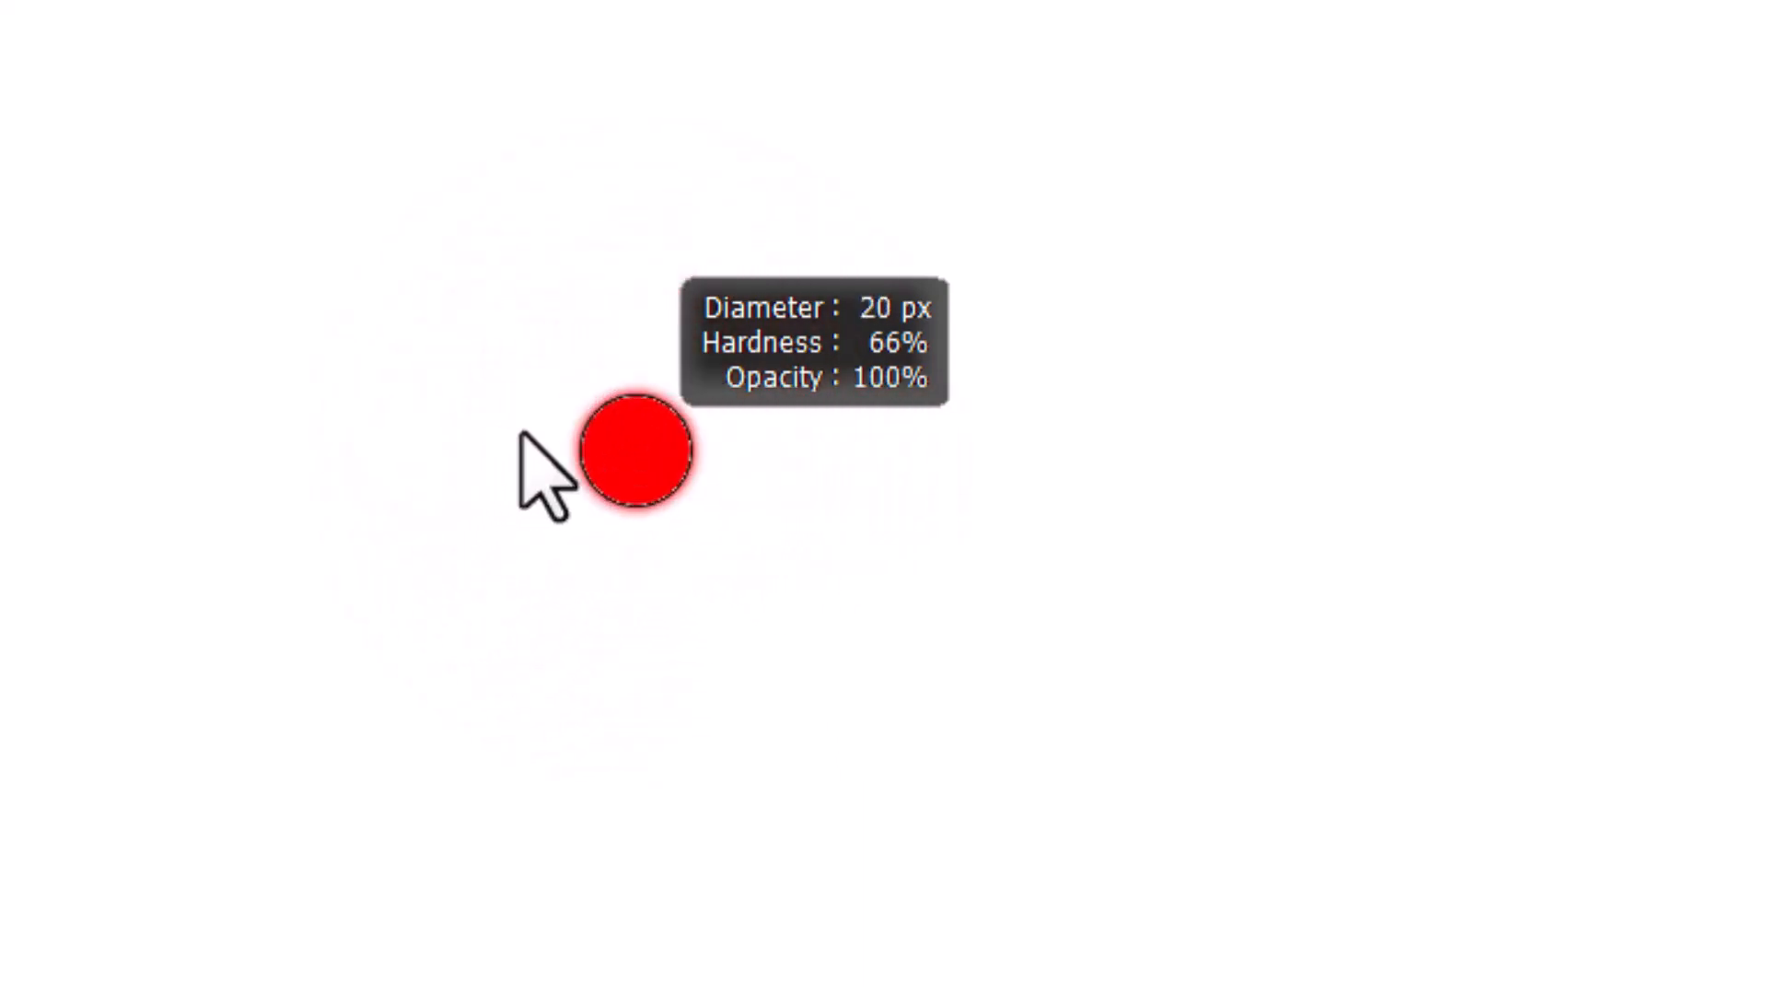
{"action": "mouse_move", "coordinate": [521, 432]}
{"action": "left_mouse_down"}
{"action": "mouse_move", "coordinate": [730, 445]}
{"action": "mouse_move", "coordinate": [395, 446]}
{"action": "mouse_move", "coordinate": [746, 461]}
{"action": "mouse_move", "coordinate": [742, 486]}
{"action": "mouse_move", "coordinate": [1330, 505]}
{"action": "mouse_move", "coordinate": [730, 514]}
{"action": "left_mouse_up"}
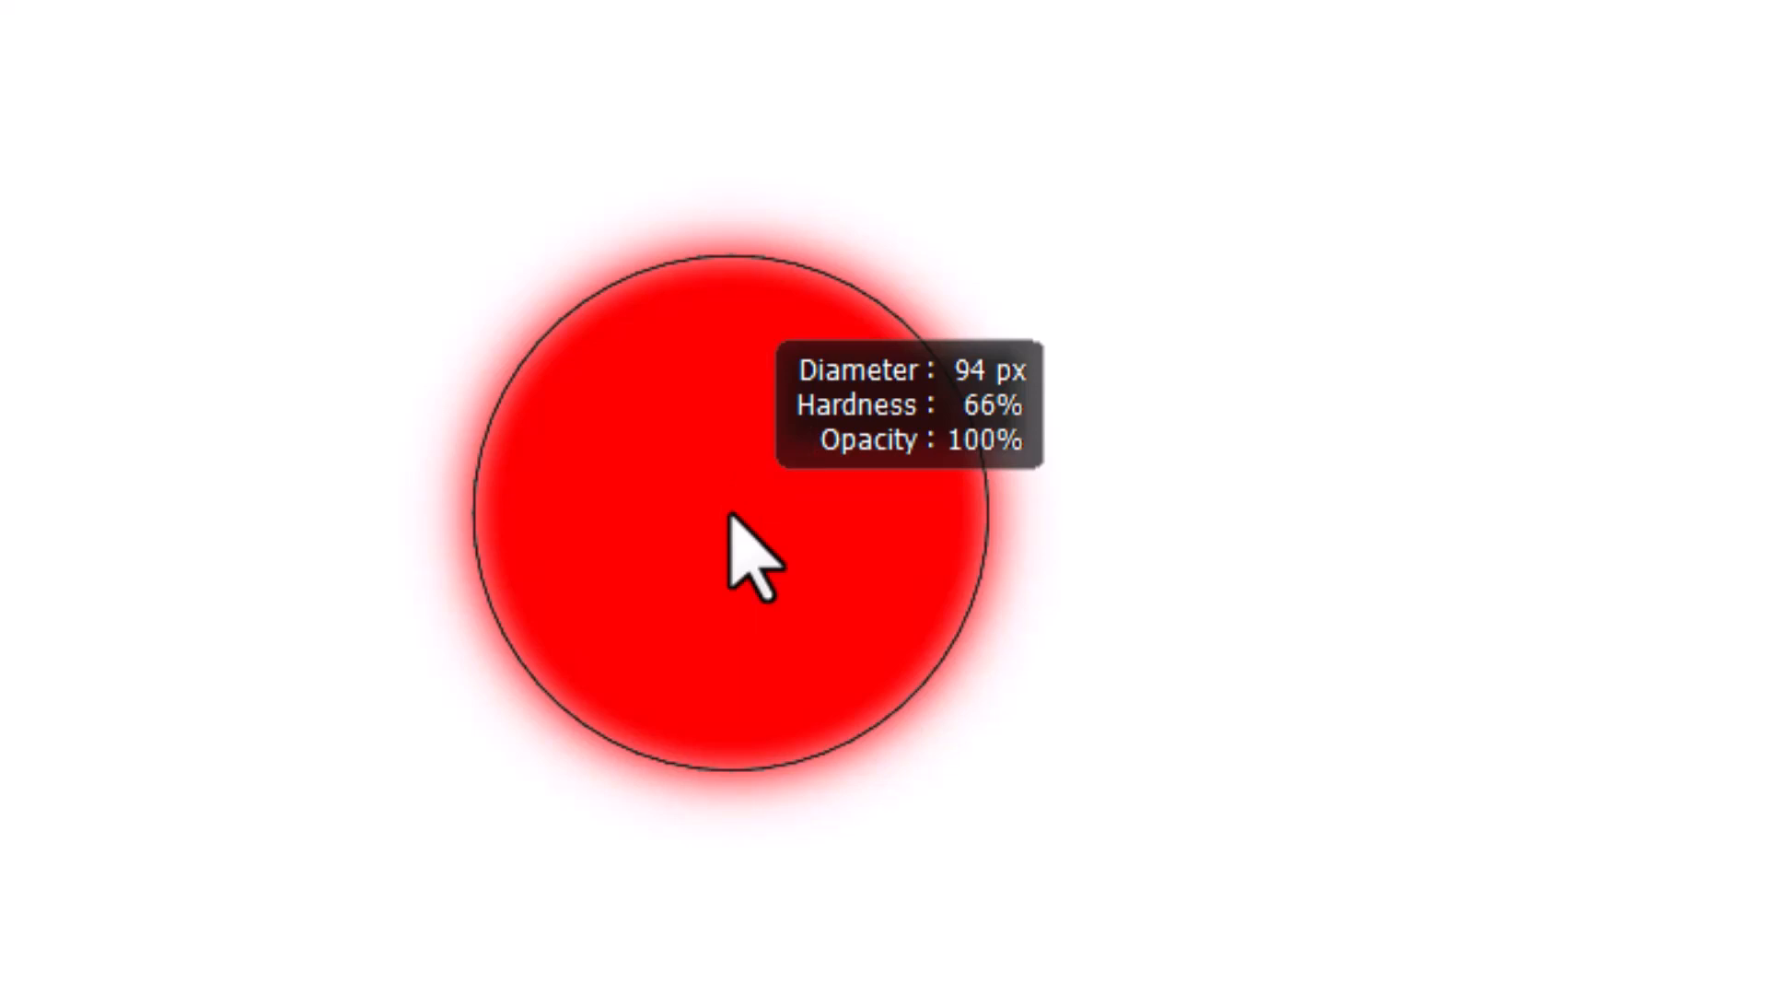
{"action": "mouse_move", "coordinate": [730, 514]}
{"action": "left_mouse_down"}
{"action": "mouse_move", "coordinate": [747, 74]}
{"action": "mouse_move", "coordinate": [709, 868]}
{"action": "mouse_move", "coordinate": [687, 166]}
{"action": "mouse_move", "coordinate": [714, 889]}
{"action": "left_mouse_up"}
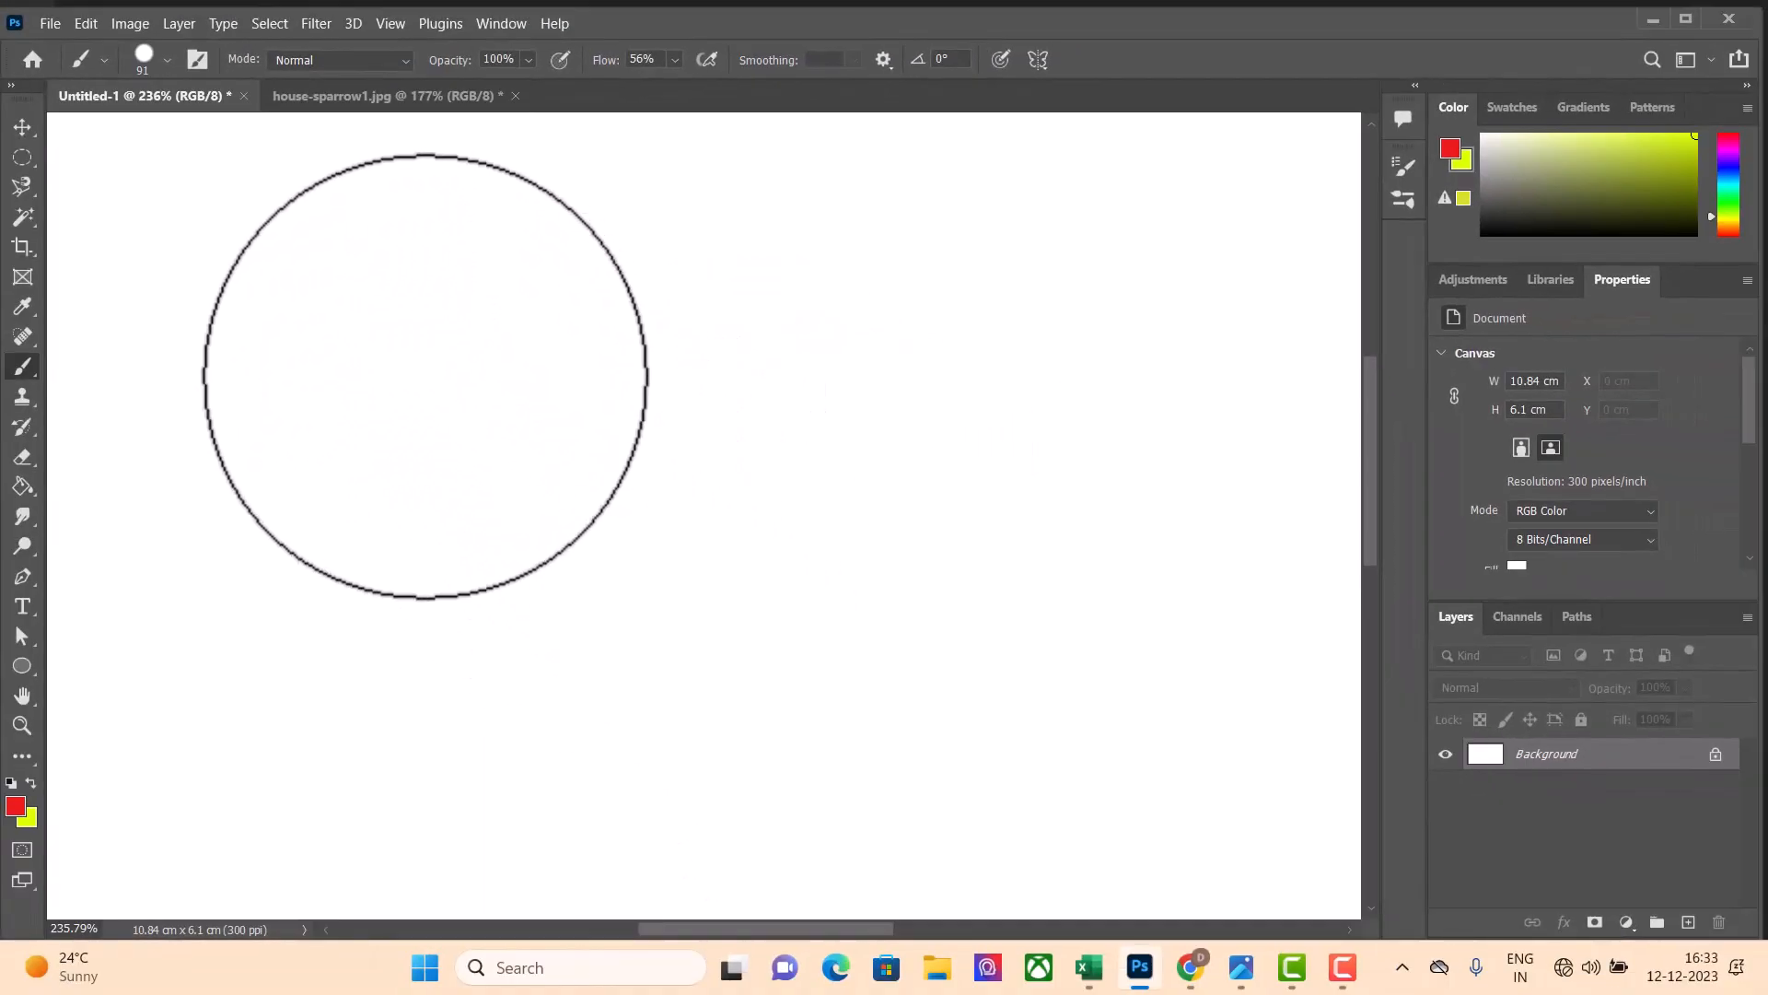
{"action": "left_click", "coordinate": [249, 370]}
{"action": "mouse_move", "coordinate": [250, 371]}
{"action": "left_mouse_down"}
{"action": "mouse_move", "coordinate": [279, 335]}
{"action": "mouse_move", "coordinate": [365, 320]}
{"action": "mouse_move", "coordinate": [488, 336]}
{"action": "mouse_move", "coordinate": [375, 535]}
{"action": "mouse_move", "coordinate": [438, 513]}
{"action": "left_mouse_up"}
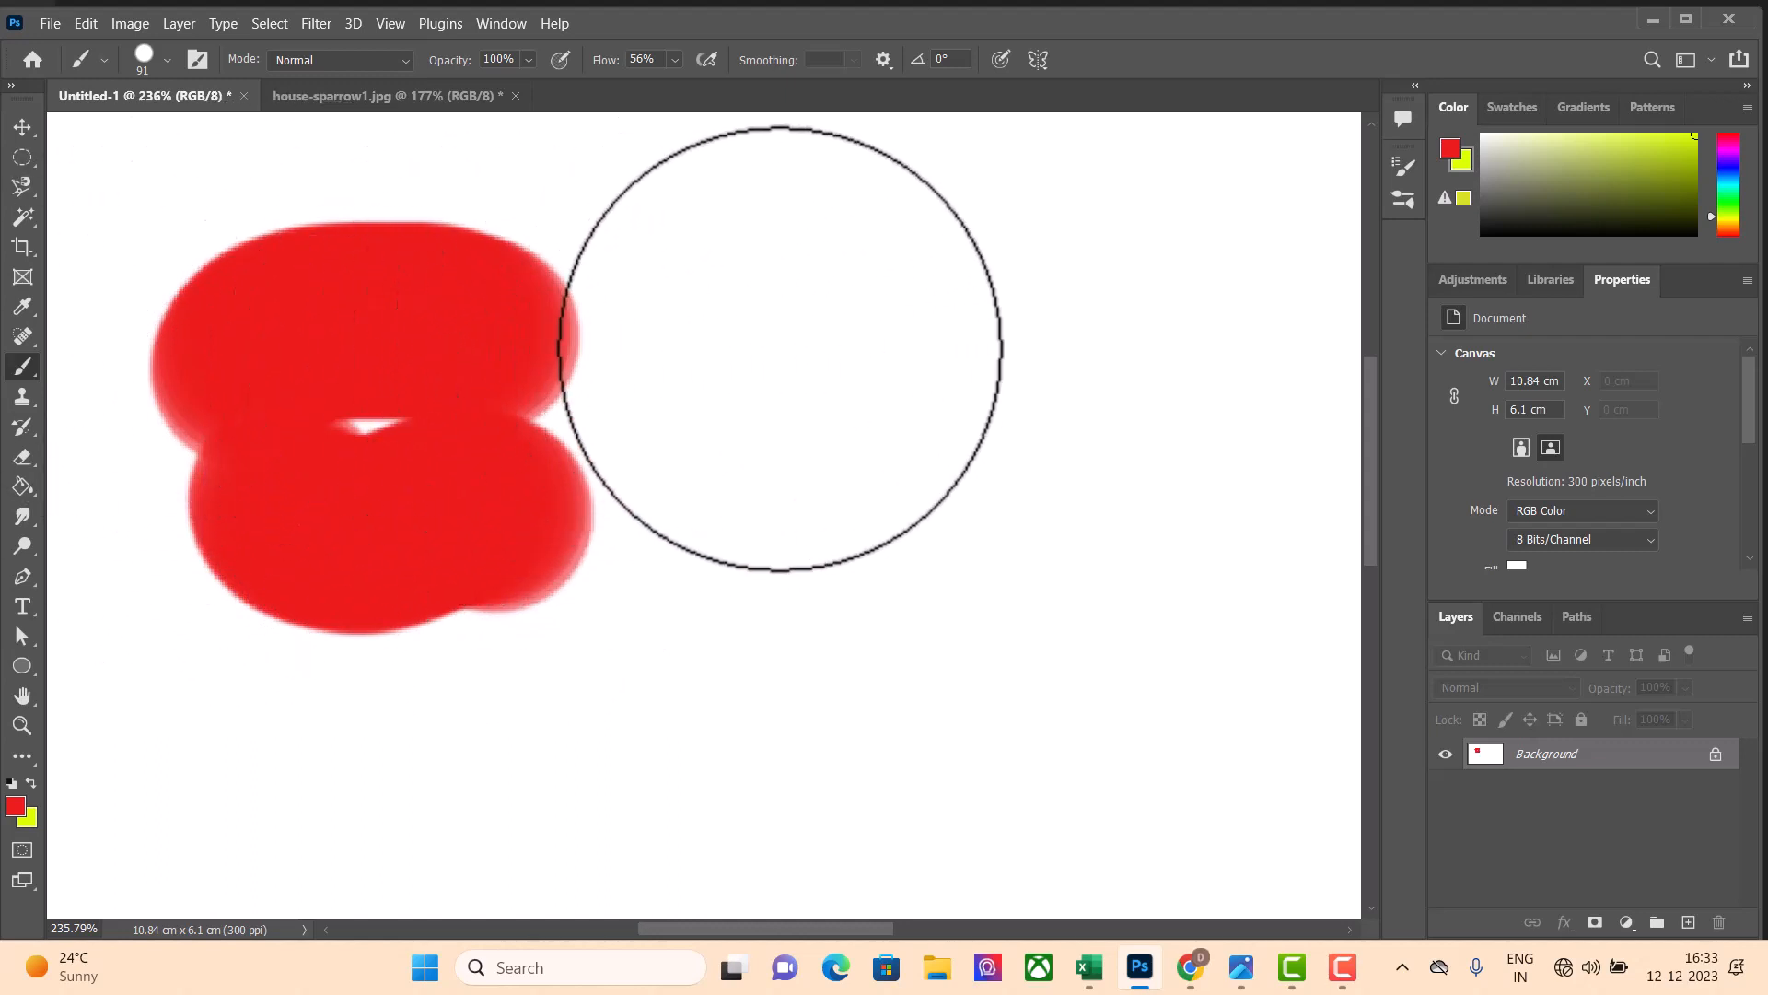
Soften the brush to 45% hardness at 94 px and paint a second red shape beside the hard-edged one
{"action": "left_click_drag", "start_coordinate": [800, 333], "coordinate": [804, 248]}
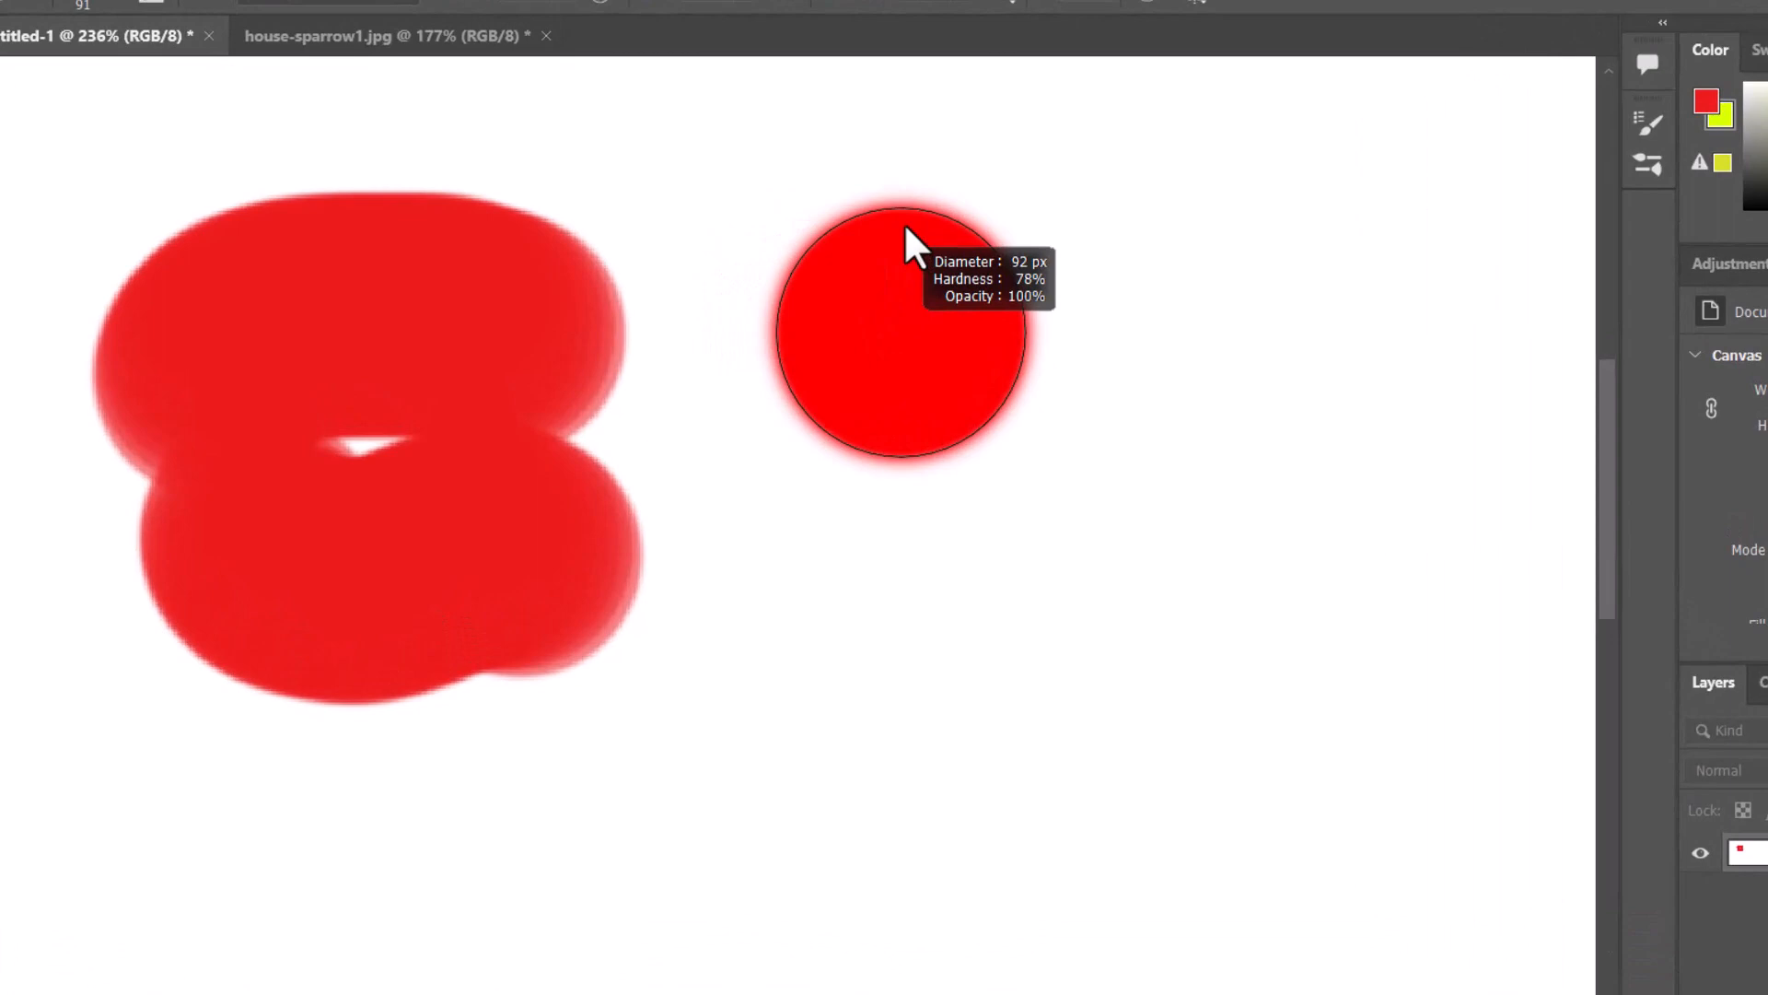
{"action": "left_click_drag", "start_coordinate": [904, 224], "coordinate": [900, 96]}
{"action": "left_click_drag", "start_coordinate": [1066, 20], "coordinate": [1082, 0]}
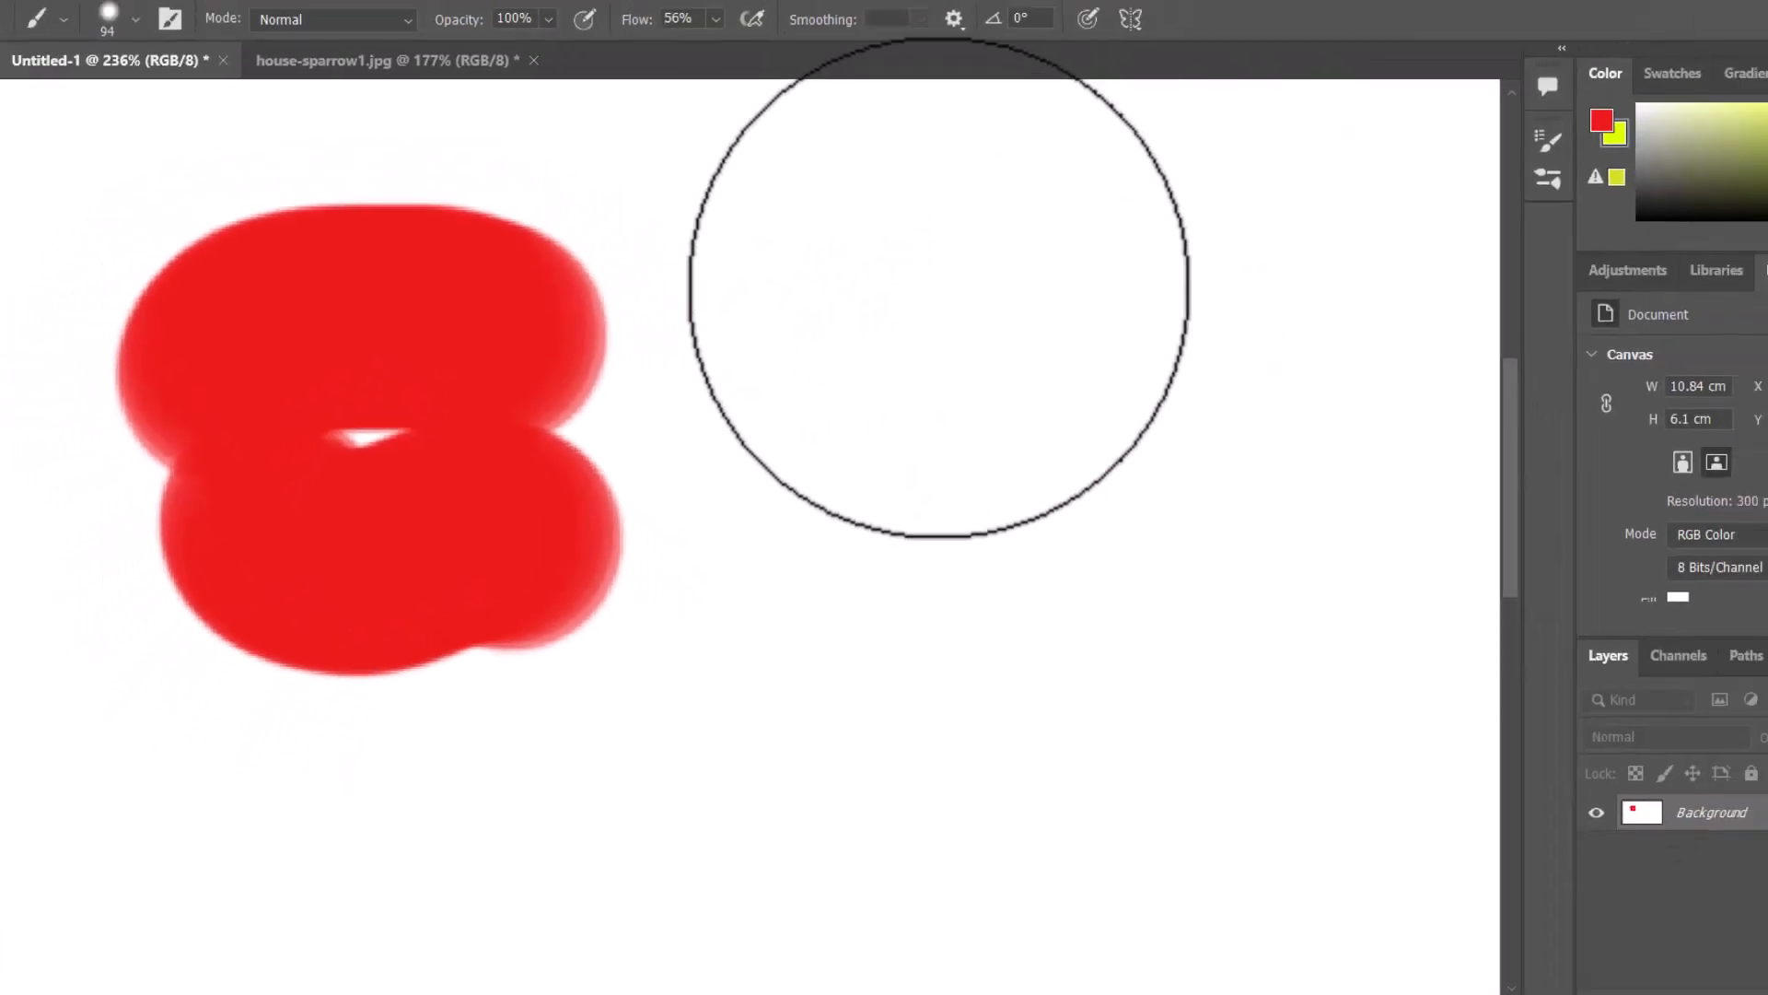
{"action": "left_click", "coordinate": [1147, 263]}
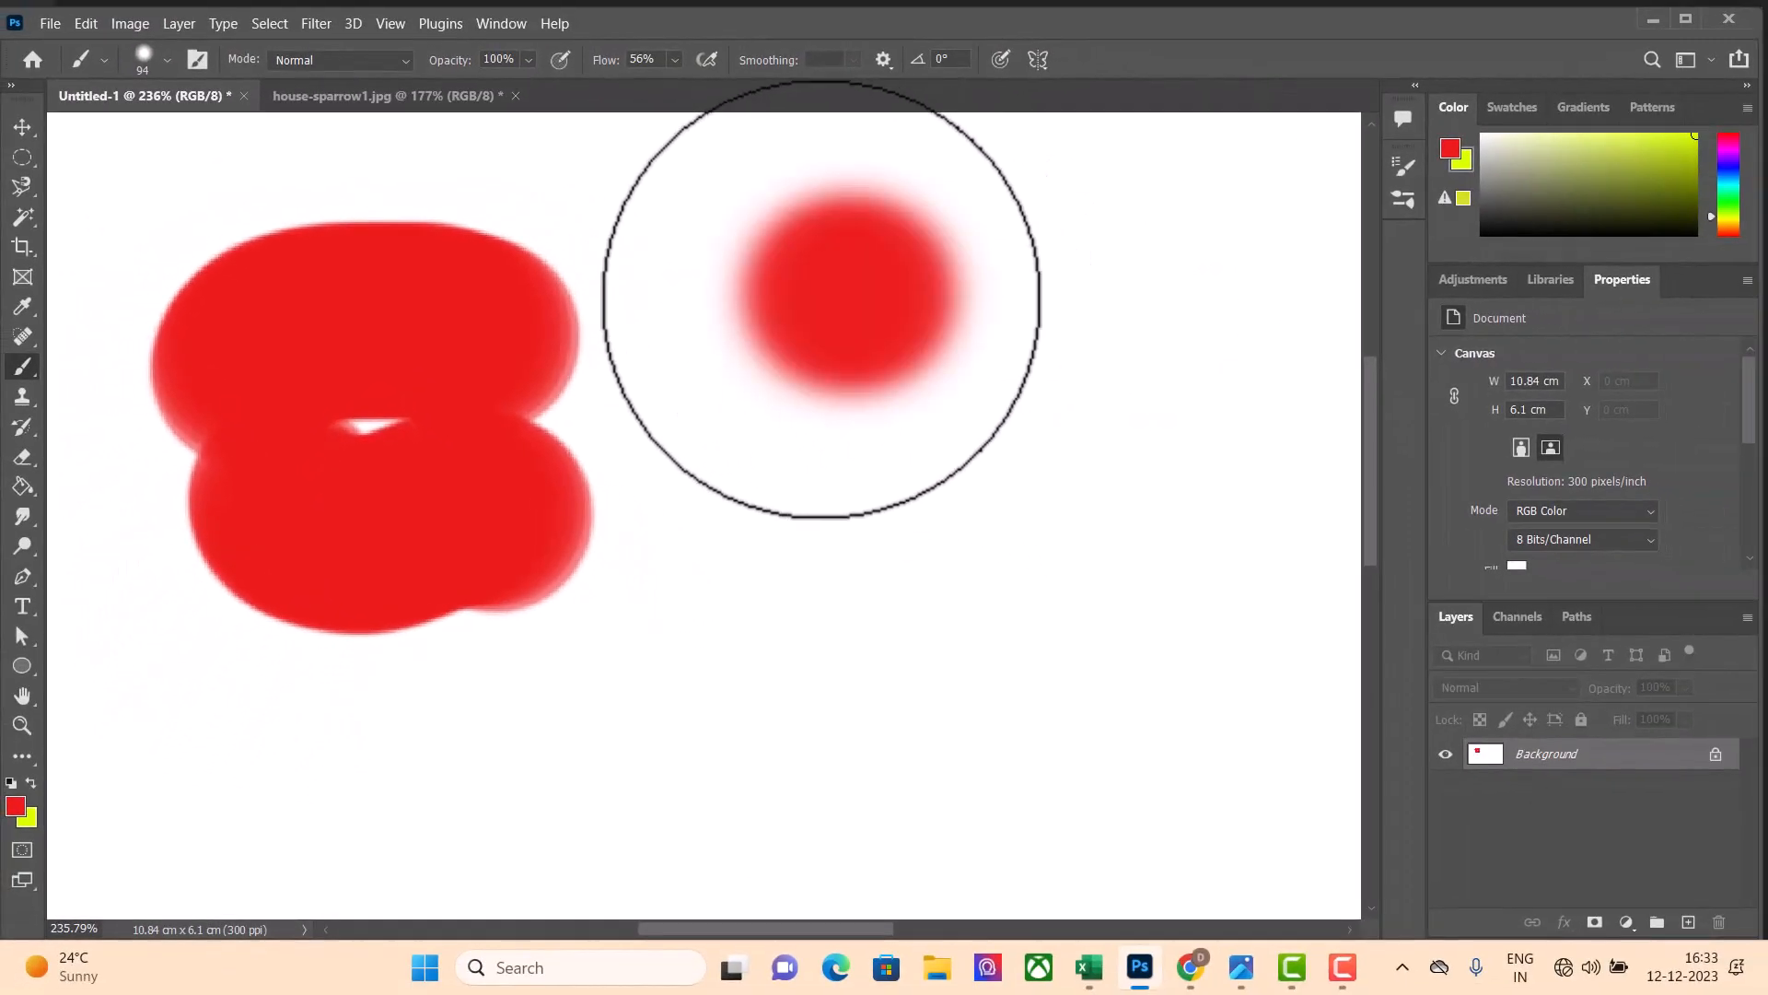
{"action": "mouse_move", "coordinate": [821, 299]}
{"action": "left_mouse_down"}
{"action": "mouse_move", "coordinate": [799, 352]}
{"action": "mouse_move", "coordinate": [804, 492]}
{"action": "mouse_move", "coordinate": [1055, 531]}
{"action": "mouse_move", "coordinate": [1100, 564]}
{"action": "left_mouse_up"}
Examine the edges of the hard-brush and soft-brush red shapes up close to compare their hardness
{"action": "scroll", "coordinate": [746, 313], "scroll_direction": "up", "scroll_amount": 4}
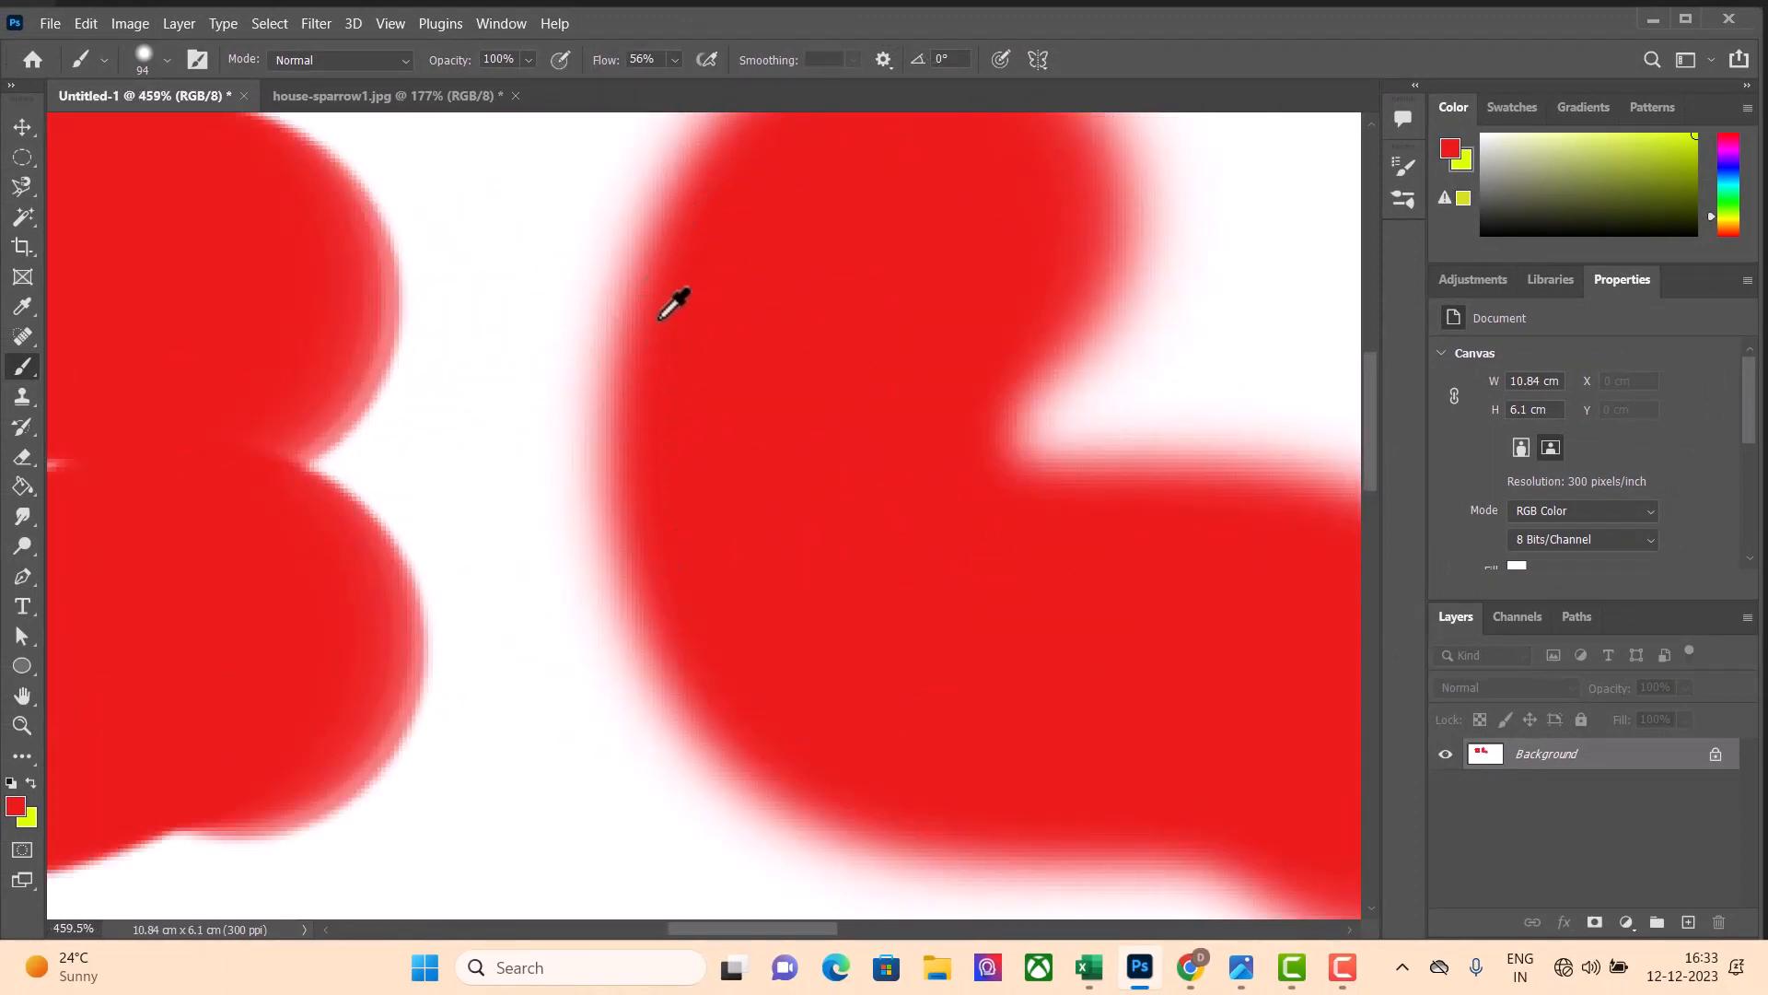
{"action": "scroll", "coordinate": [687, 242], "scroll_direction": "down", "scroll_amount": 1}
{"action": "scroll", "coordinate": [683, 245], "scroll_direction": "up", "scroll_amount": 3}
{"action": "scroll", "coordinate": [679, 237], "scroll_direction": "down", "scroll_amount": 1}
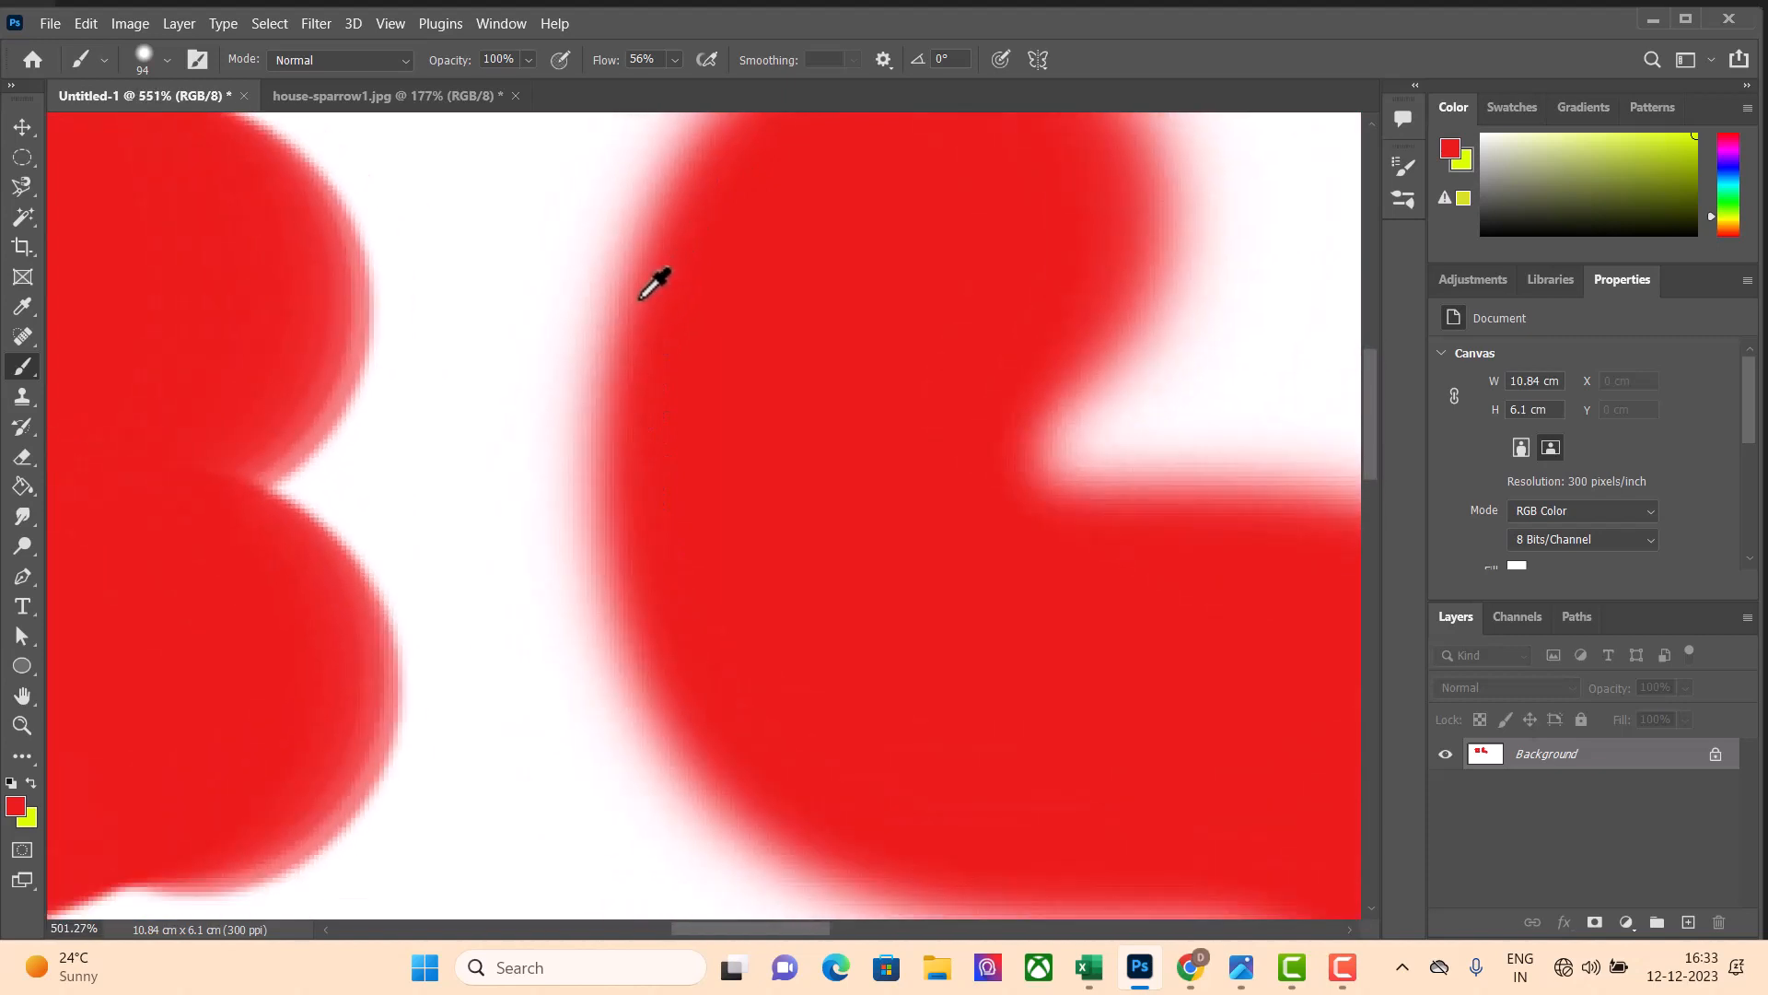
{"action": "scroll", "coordinate": [727, 341], "scroll_direction": "down", "scroll_amount": 5}
{"action": "scroll", "coordinate": [714, 345], "scroll_direction": "up", "scroll_amount": 2}
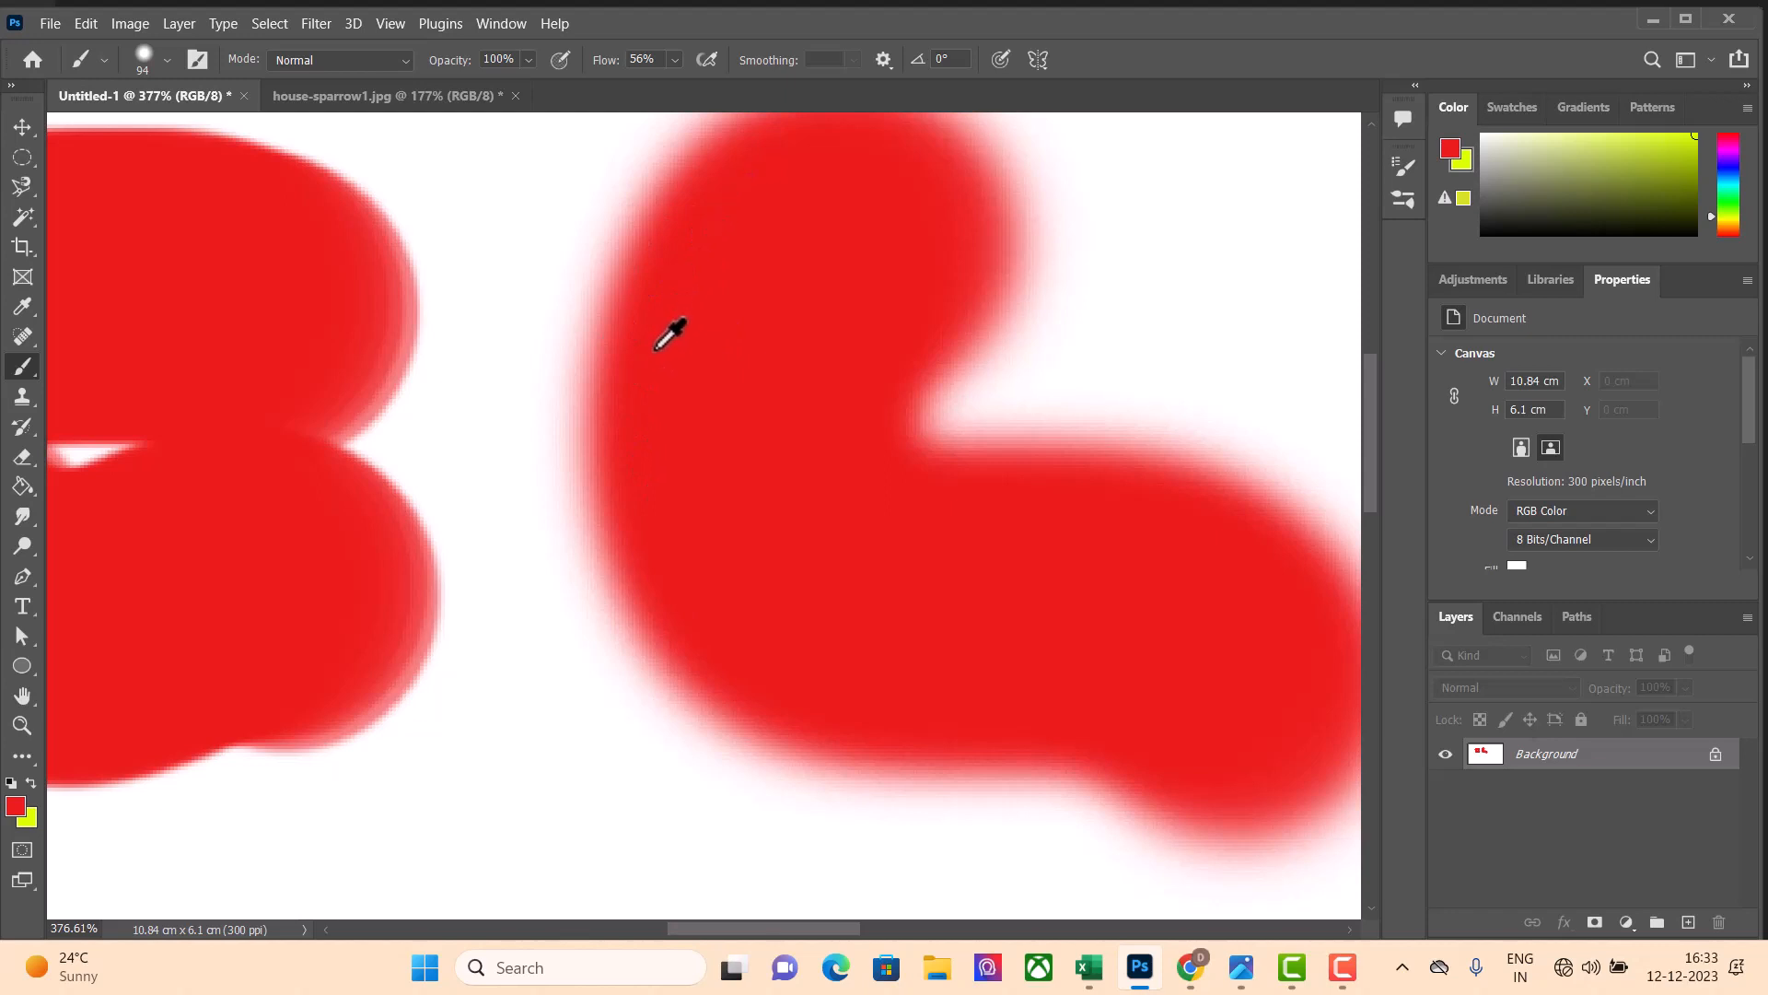
{"action": "scroll", "coordinate": [719, 230], "scroll_direction": "down", "scroll_amount": 3}
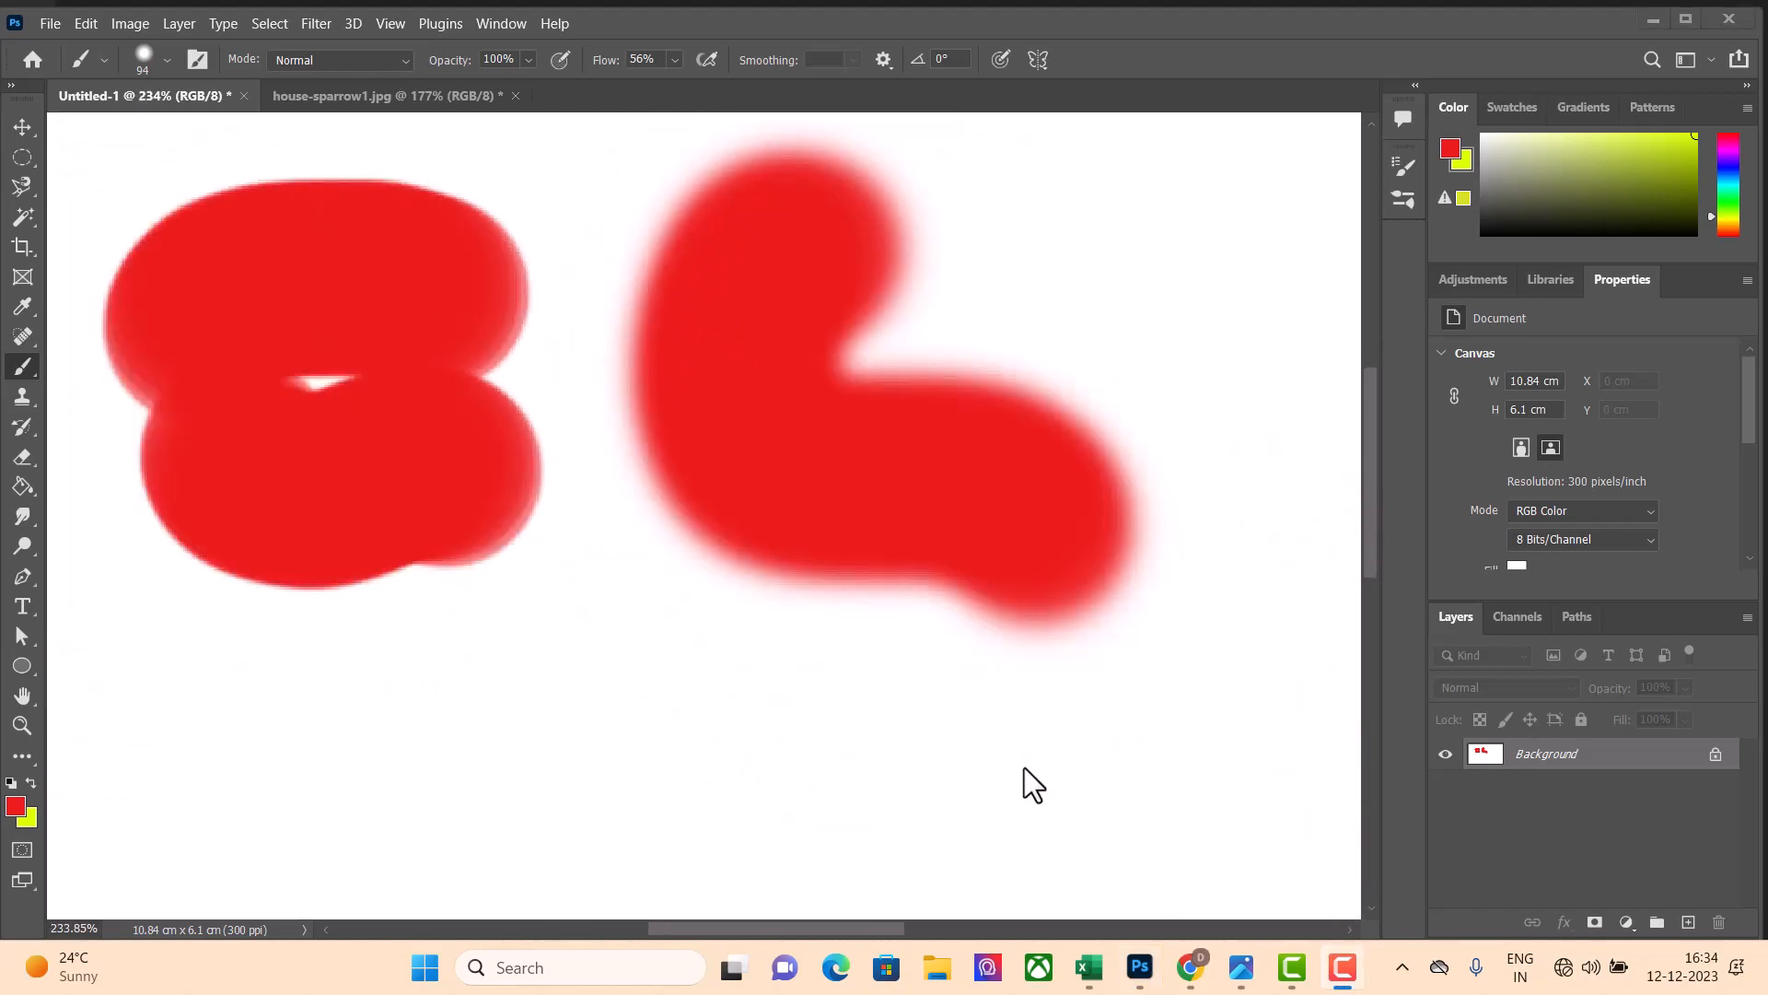
{"action": "scroll", "coordinate": [838, 465], "scroll_direction": "up", "scroll_amount": 1}
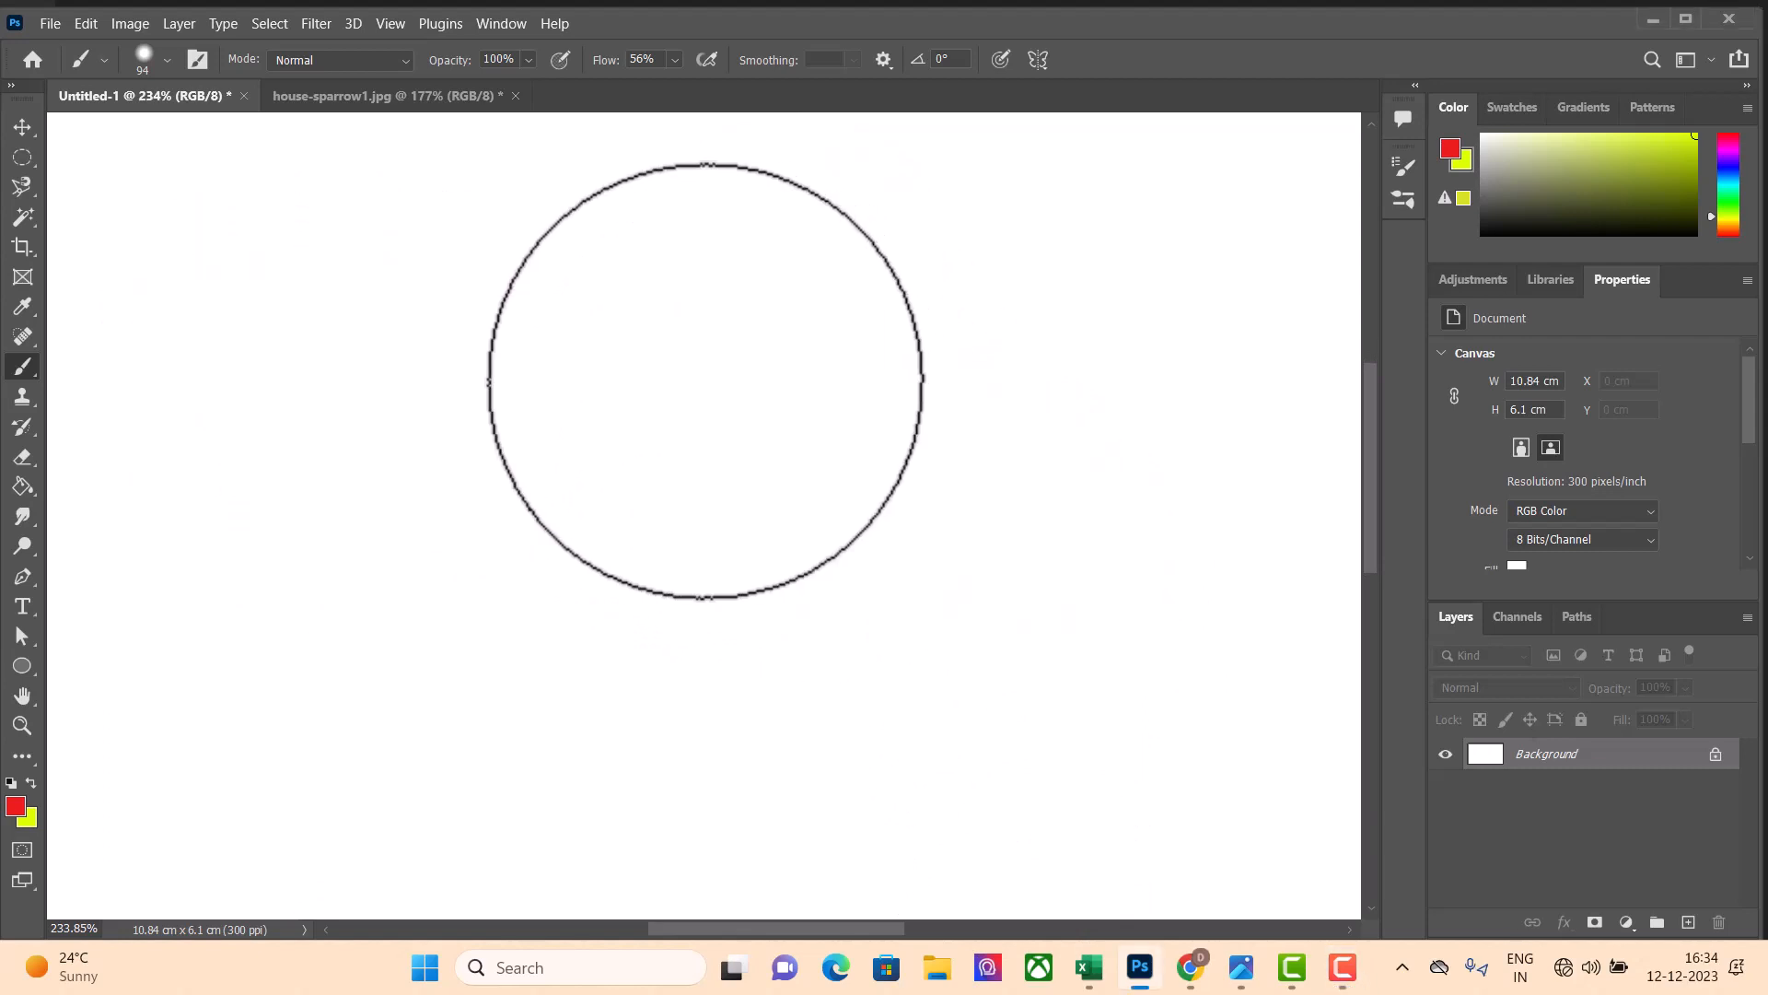
Increase the brush size in preset increments to 300 px
{"action": "key", "text": "bracketright"}
{"action": "key", "text": "bracketright"}
{"action": "key", "text": "bracketright"}
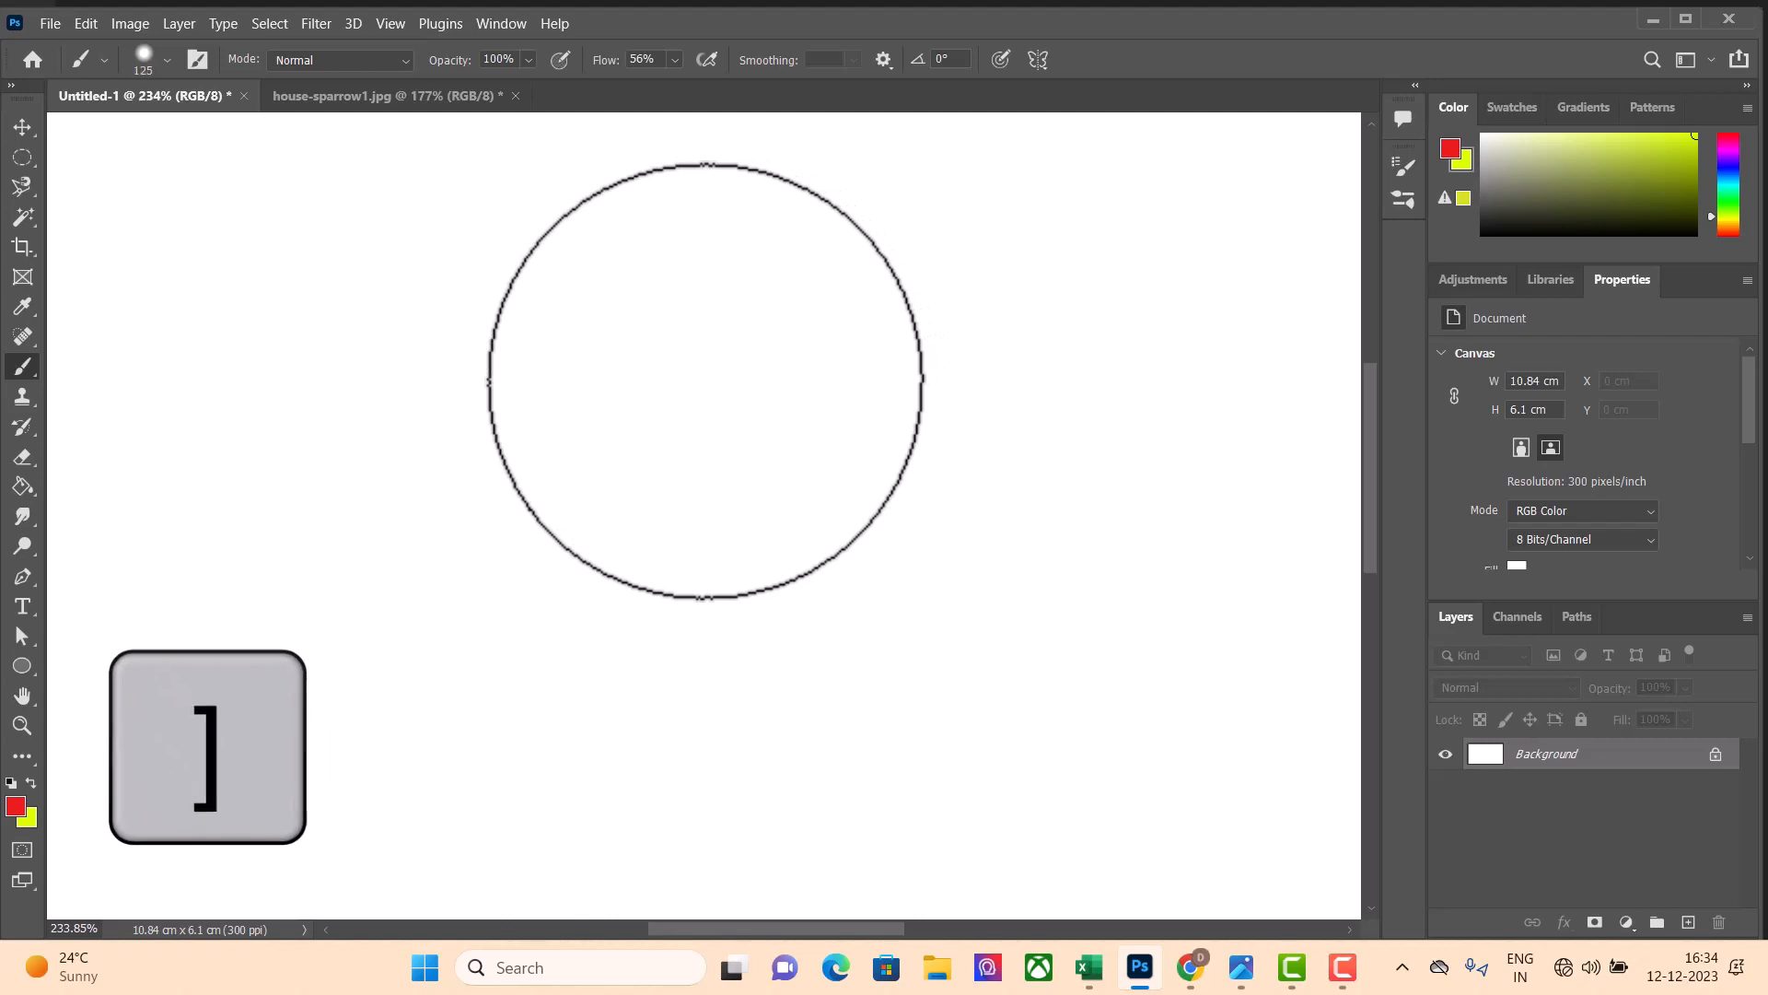
{"action": "key", "text": "bracketright"}
{"action": "key", "text": "bracketright"}
{"action": "key", "text": "bracketright"}
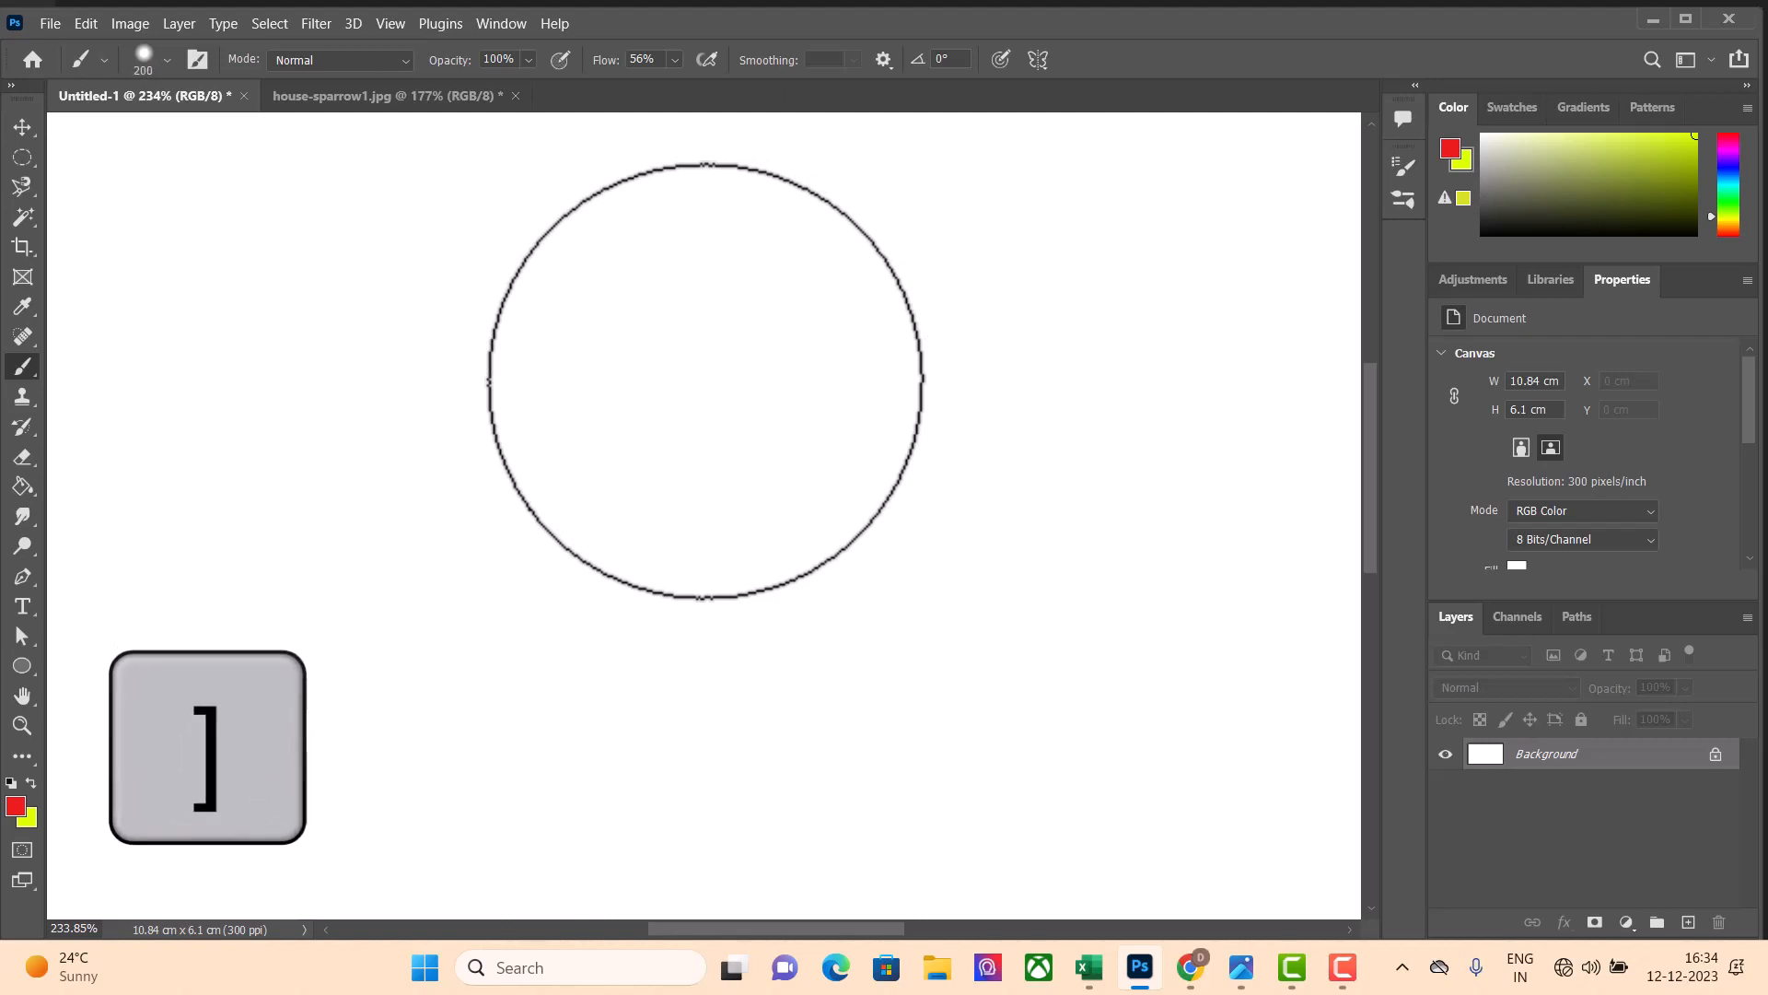
{"action": "key", "text": "bracketright"}
{"action": "key", "text": "bracketright"}
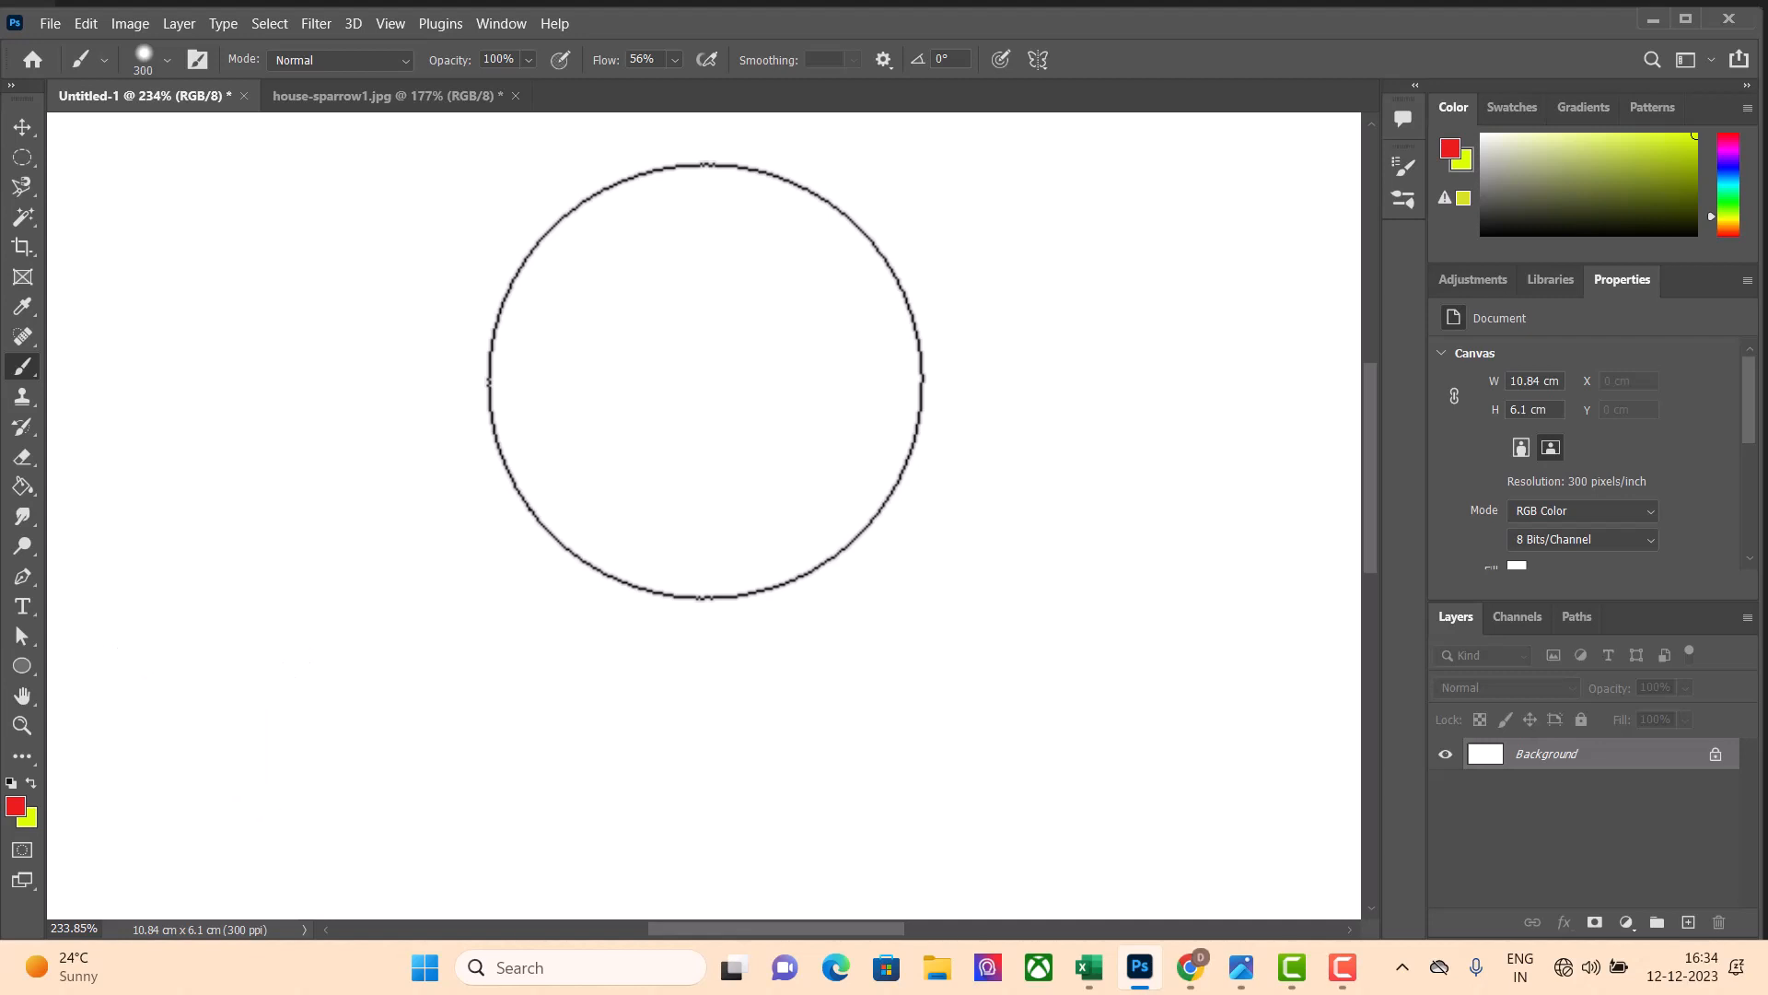
Reduce the brush size in preset increments to 35 px
{"action": "key", "text": "bracketleft"}
{"action": "key", "text": "bracketleft"}
{"action": "key", "text": "bracketleft"}
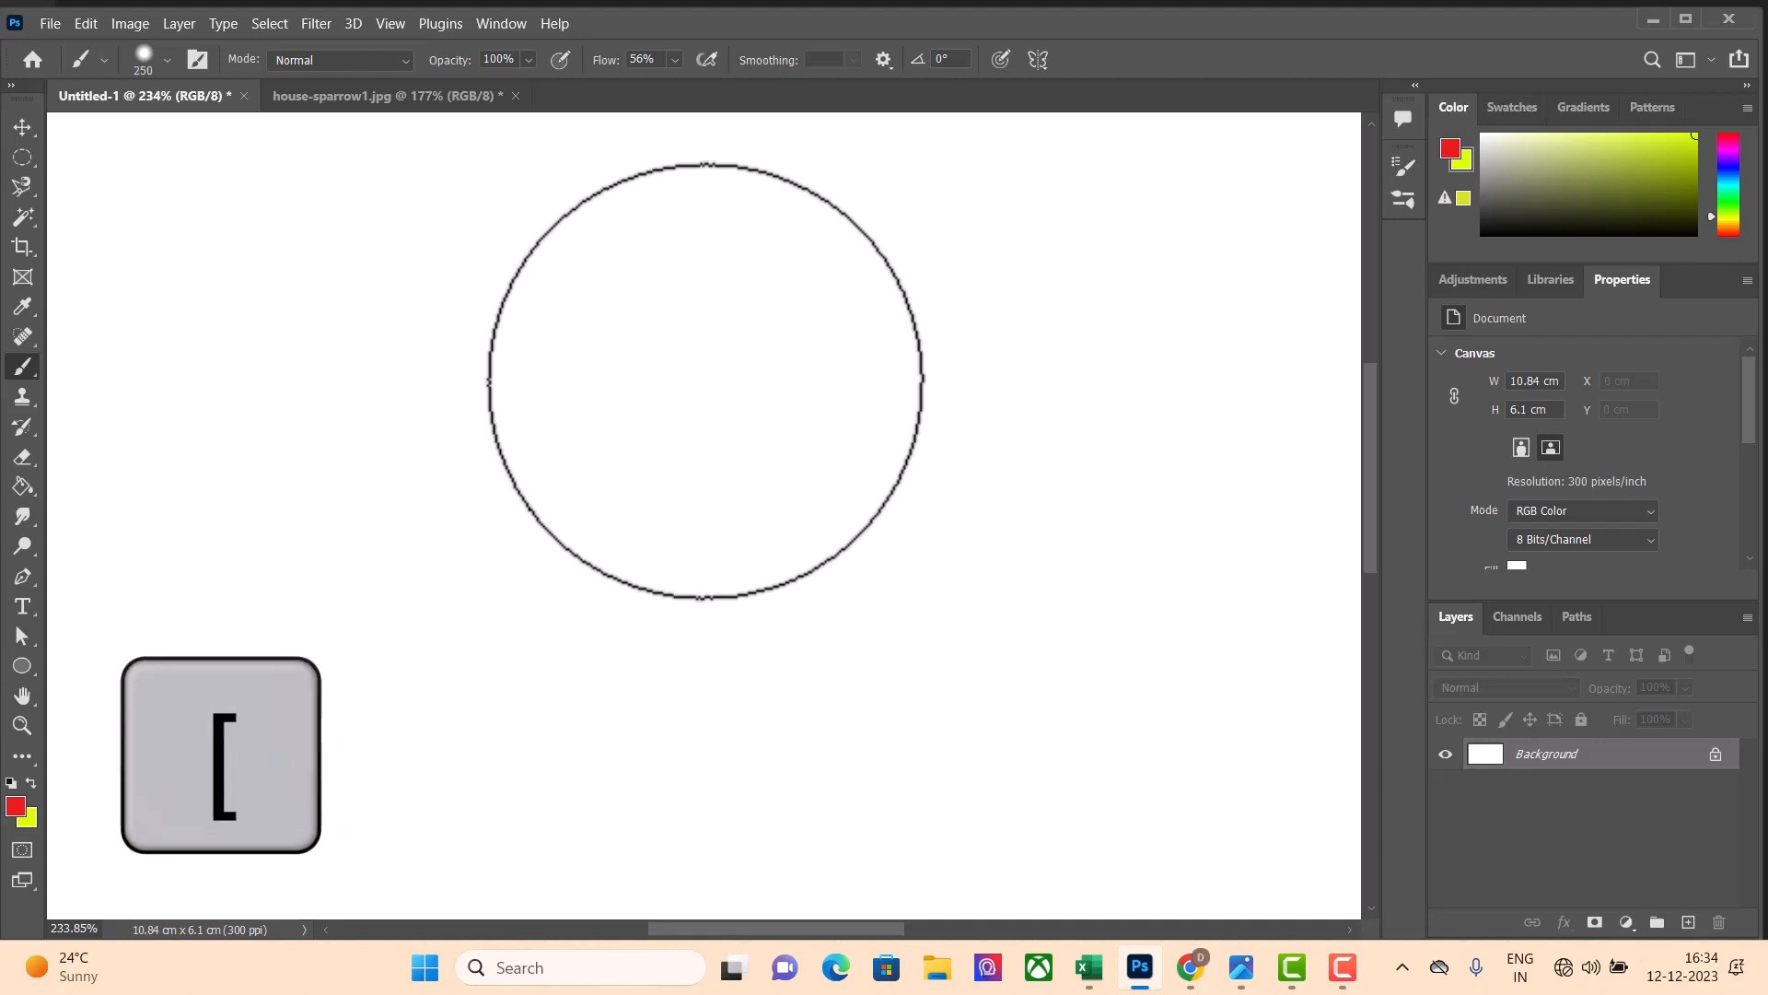
{"action": "key", "text": "bracketleft"}
{"action": "key", "text": "bracketleft"}
{"action": "key", "text": "bracketleft"}
{"action": "key", "text": "bracketleft"}
{"action": "key", "text": "bracketleft"}
{"action": "key", "text": "bracketleft"}
{"action": "key", "text": "bracketleft"}
{"action": "key", "text": "bracketleft"}
{"action": "key", "text": "bracketleft"}
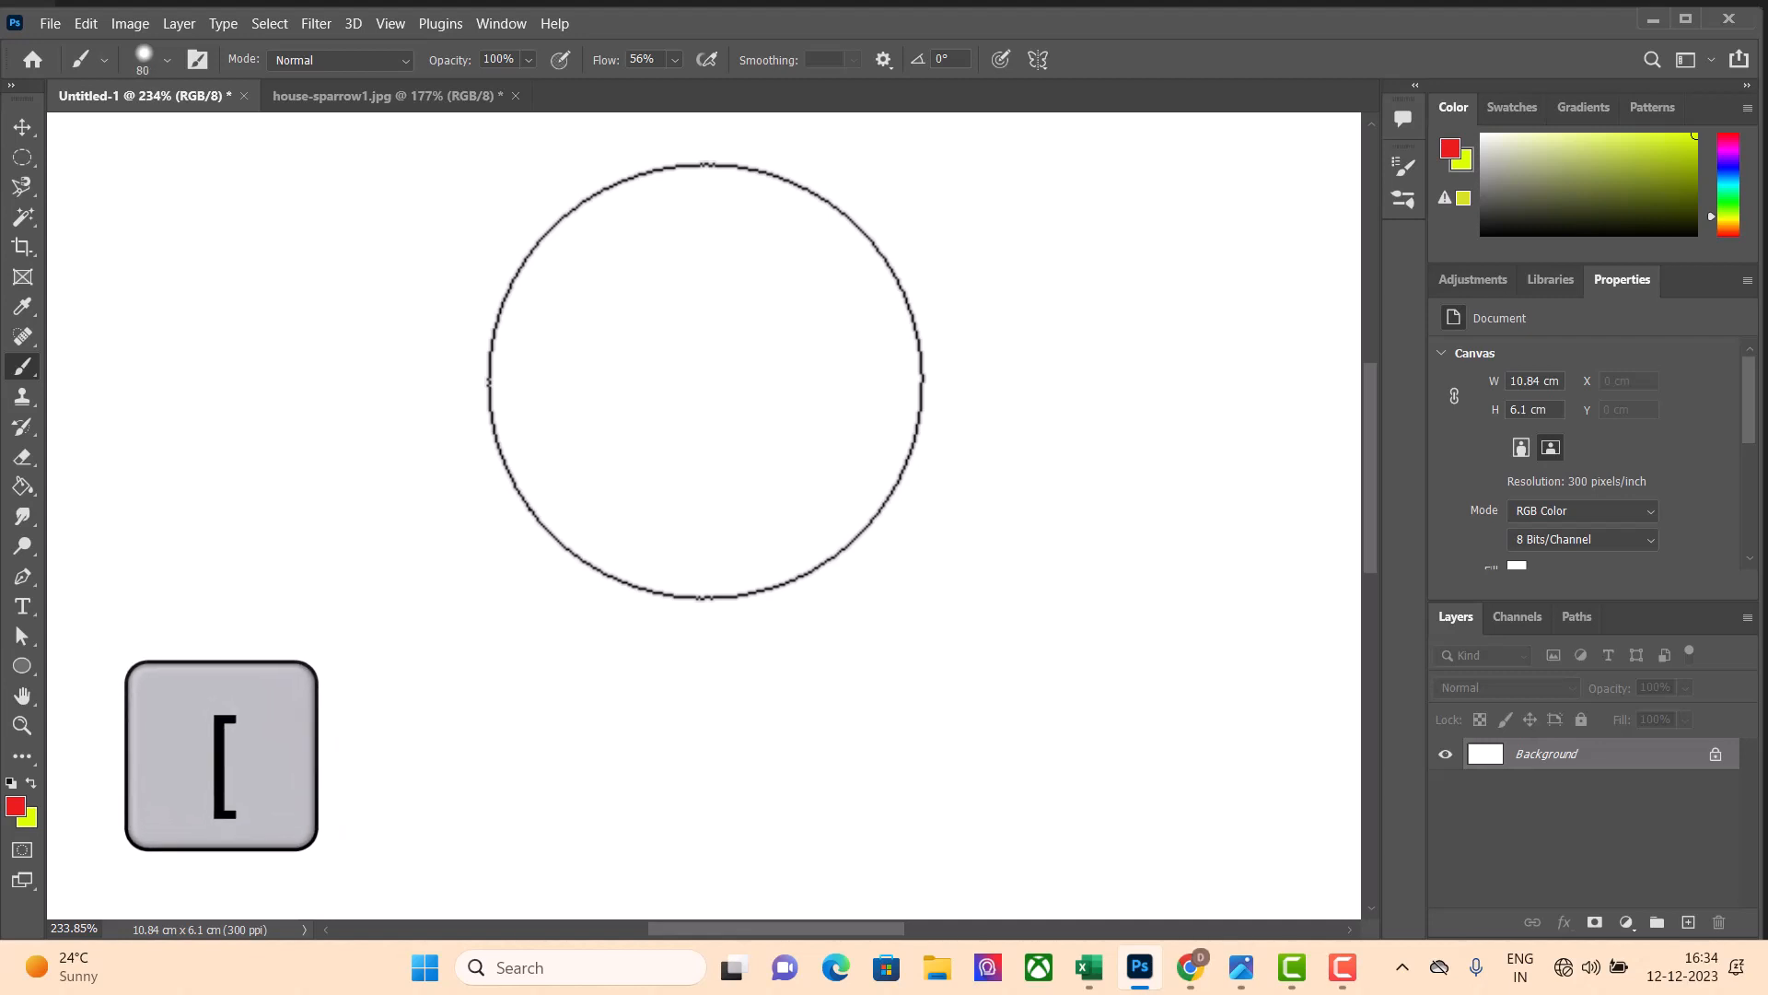
{"action": "key", "text": "bracketleft"}
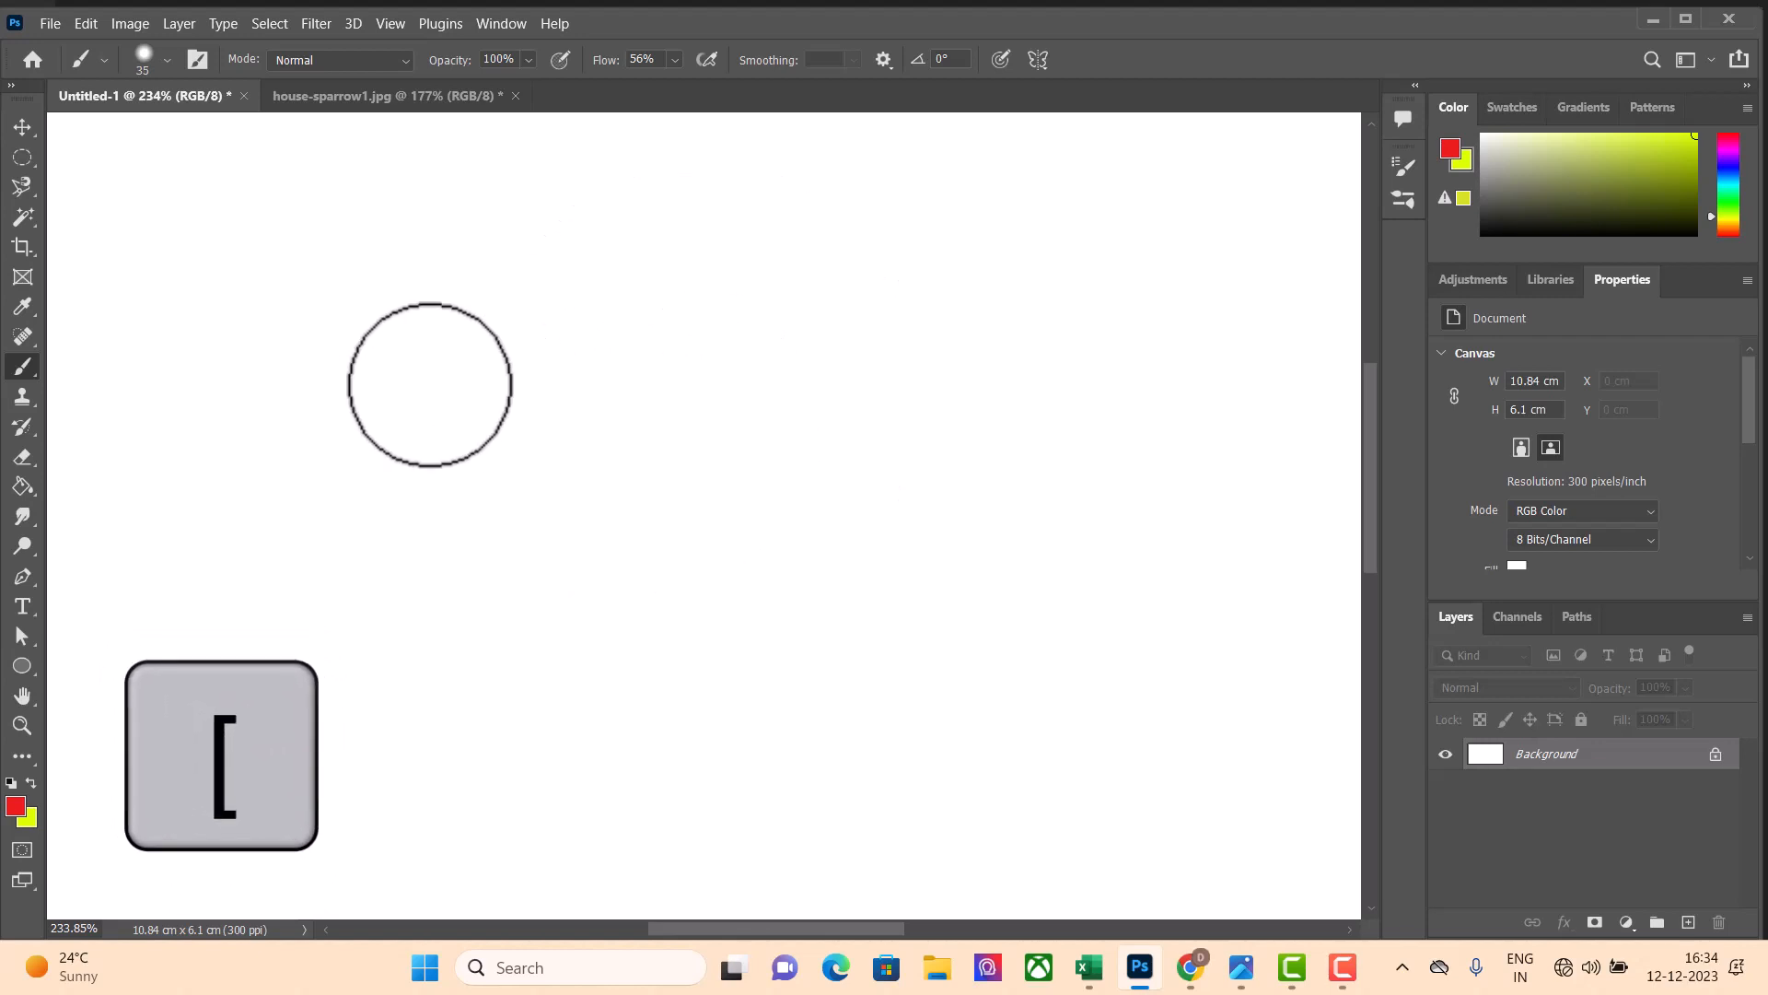
Inspect the brush's size and hardness settings and the available brush blending modes
{"action": "left_click", "coordinate": [157, 55]}
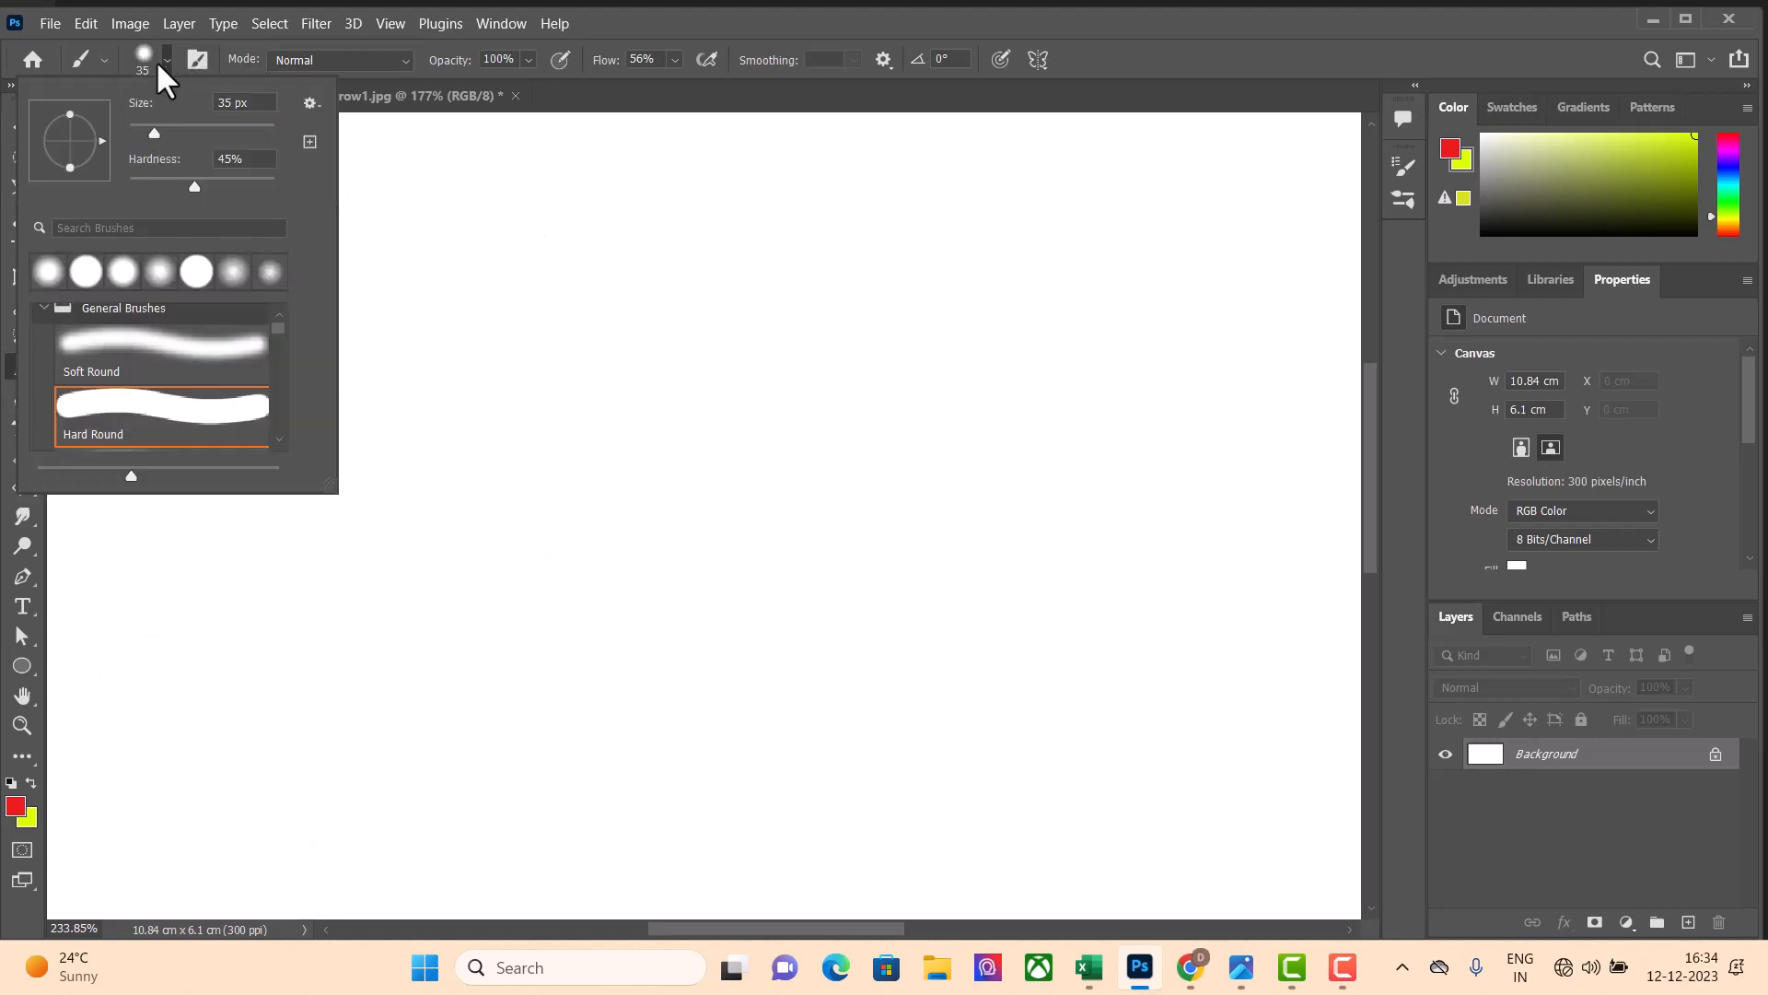
{"action": "left_click", "coordinate": [163, 57]}
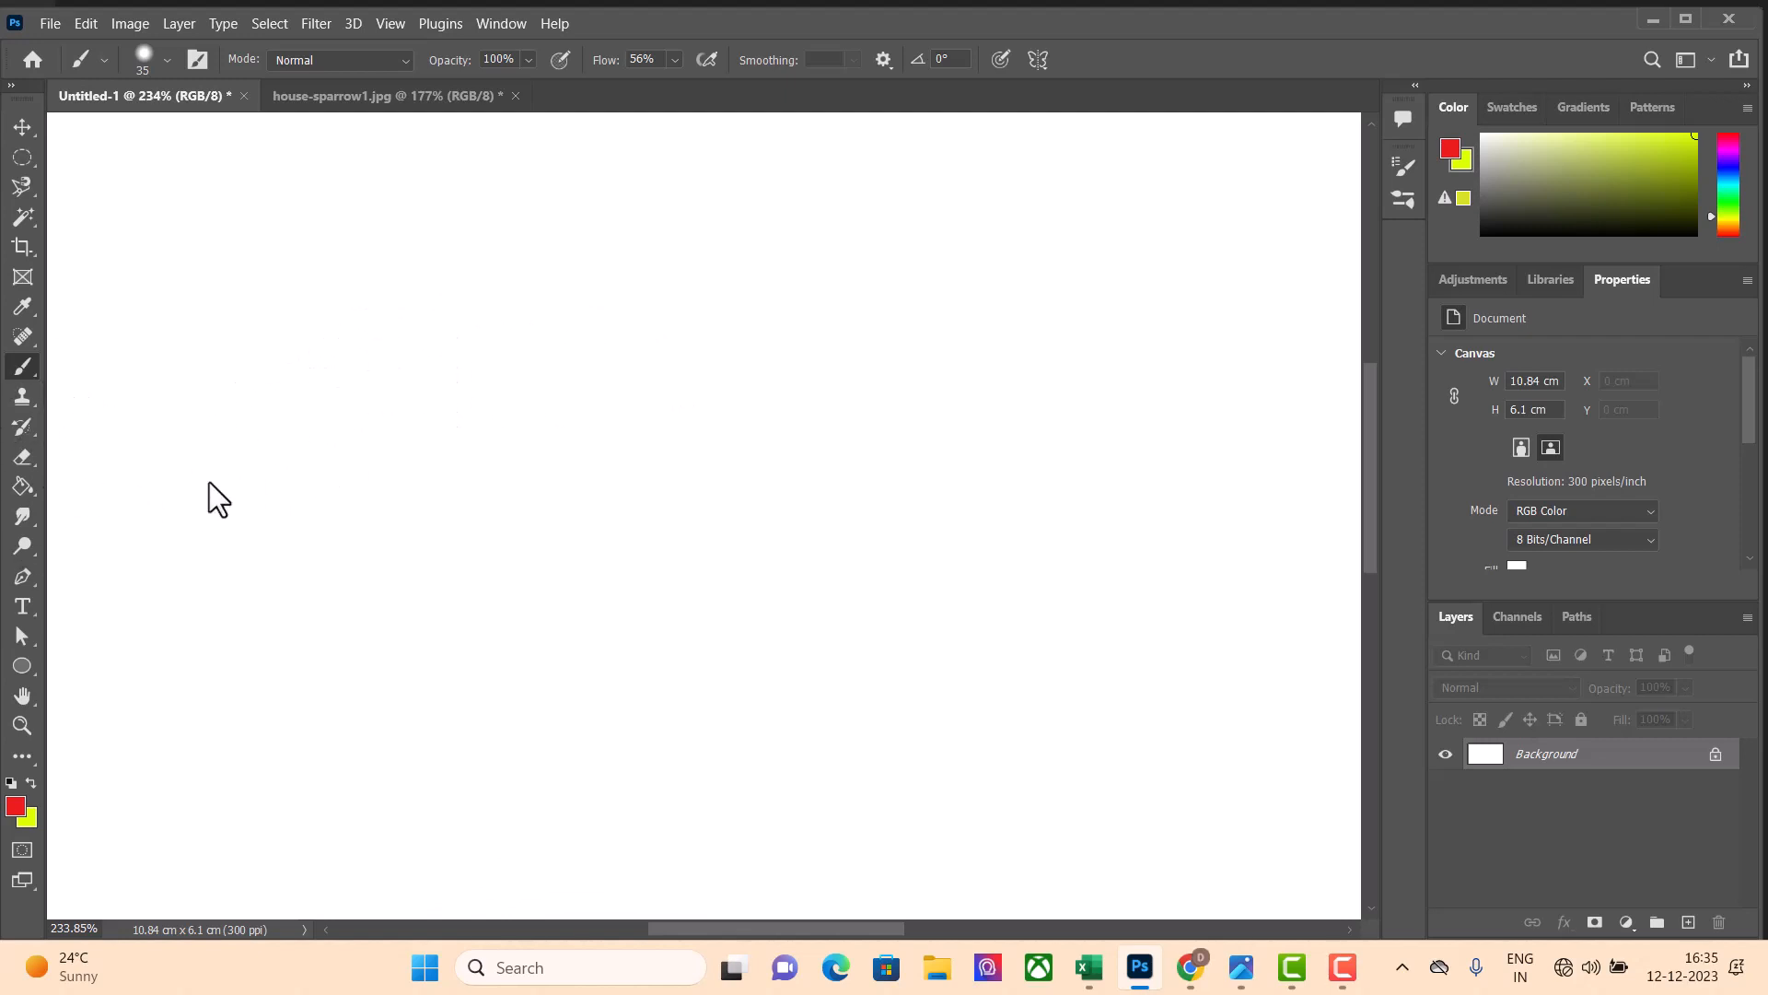
{"action": "key", "text": "Caps_Lock"}
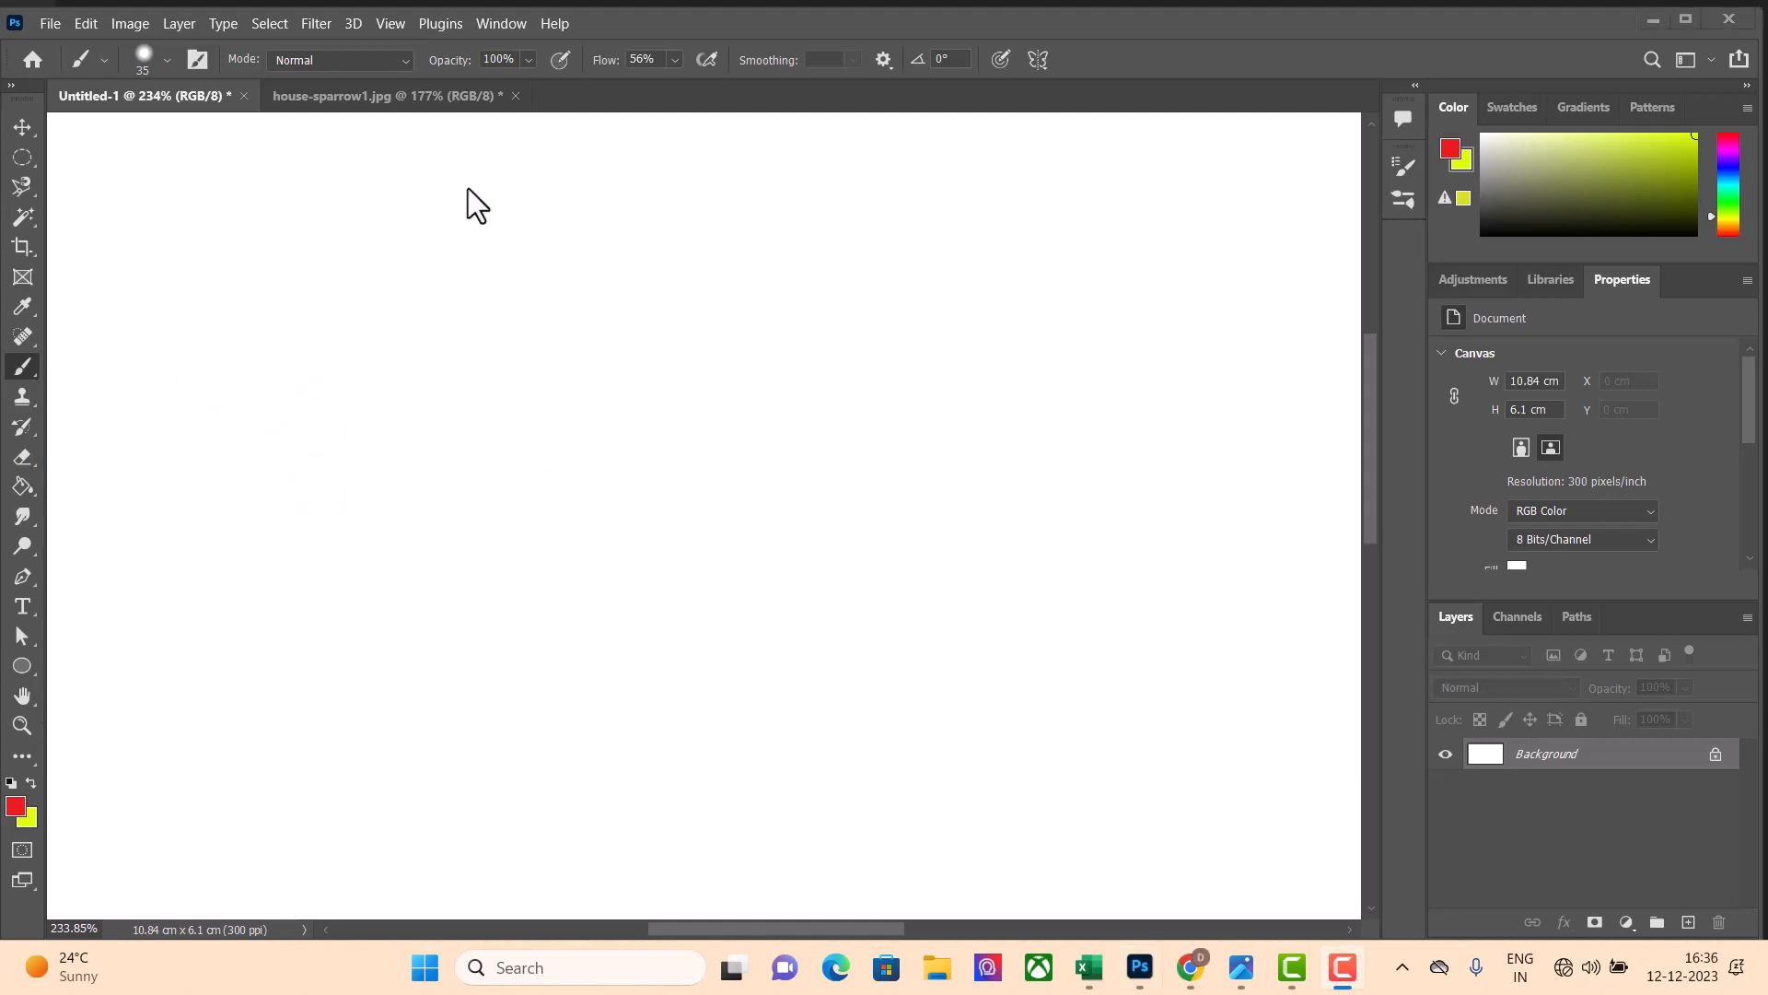
{"action": "left_click", "coordinate": [405, 61]}
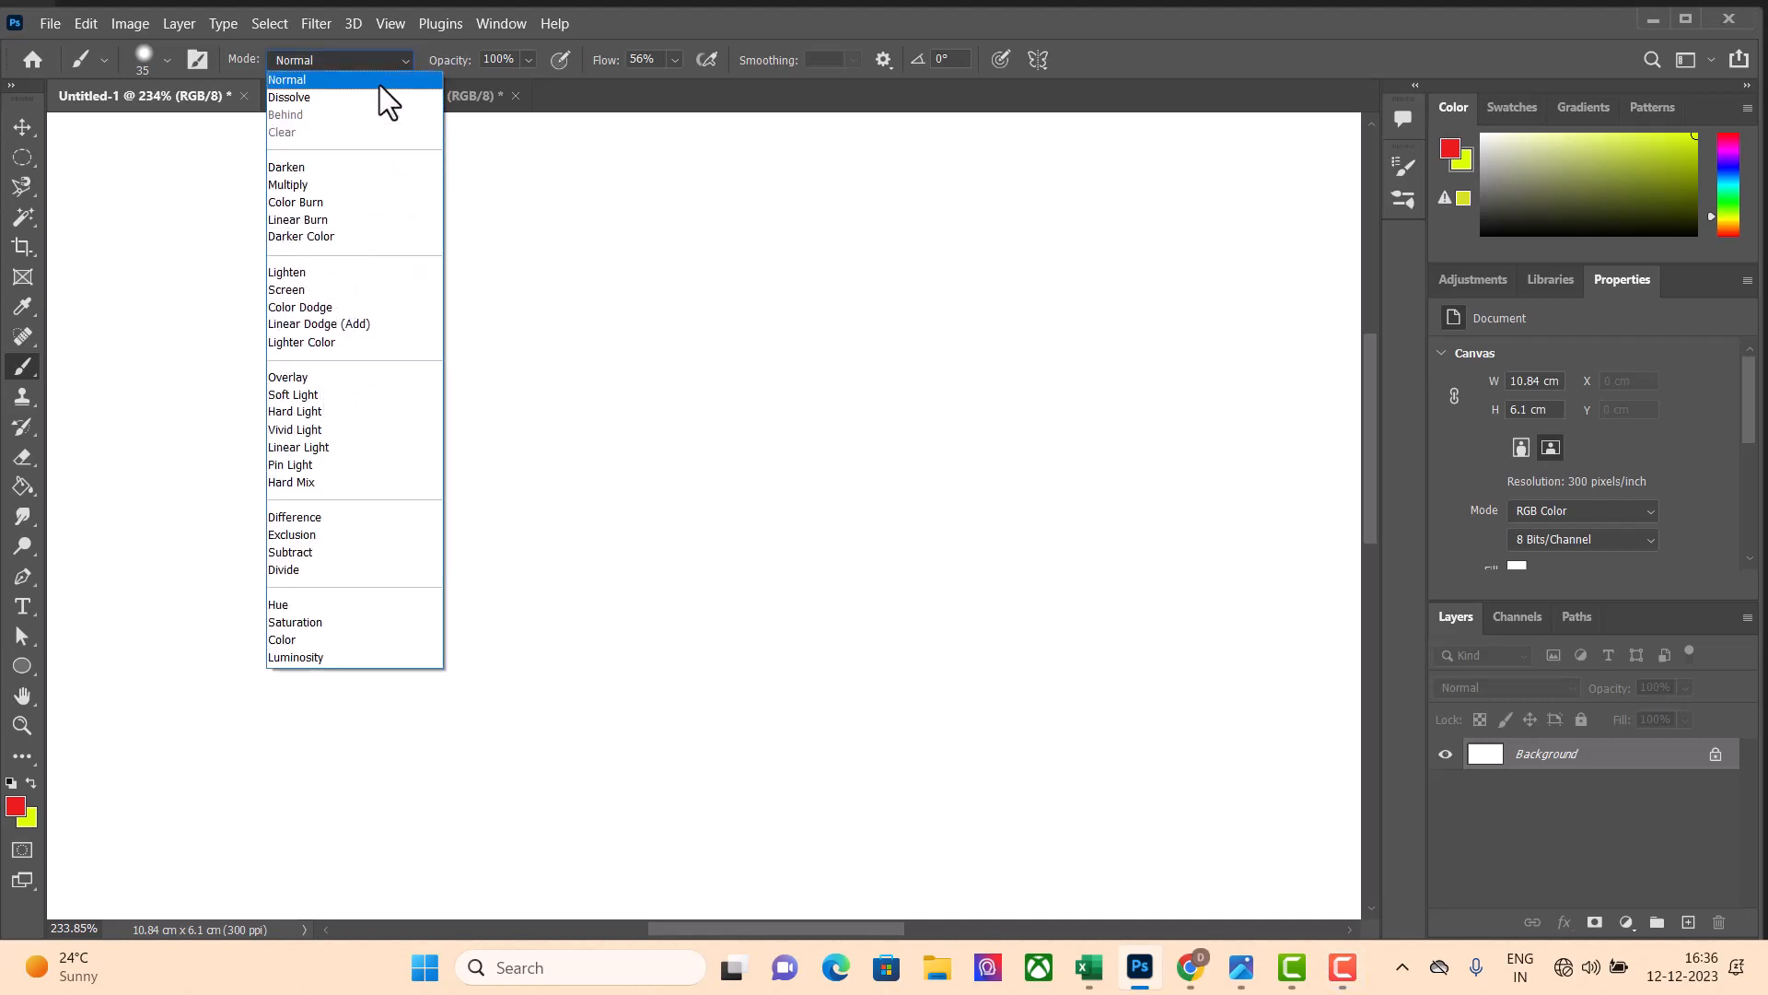
{"action": "left_click", "coordinate": [403, 53]}
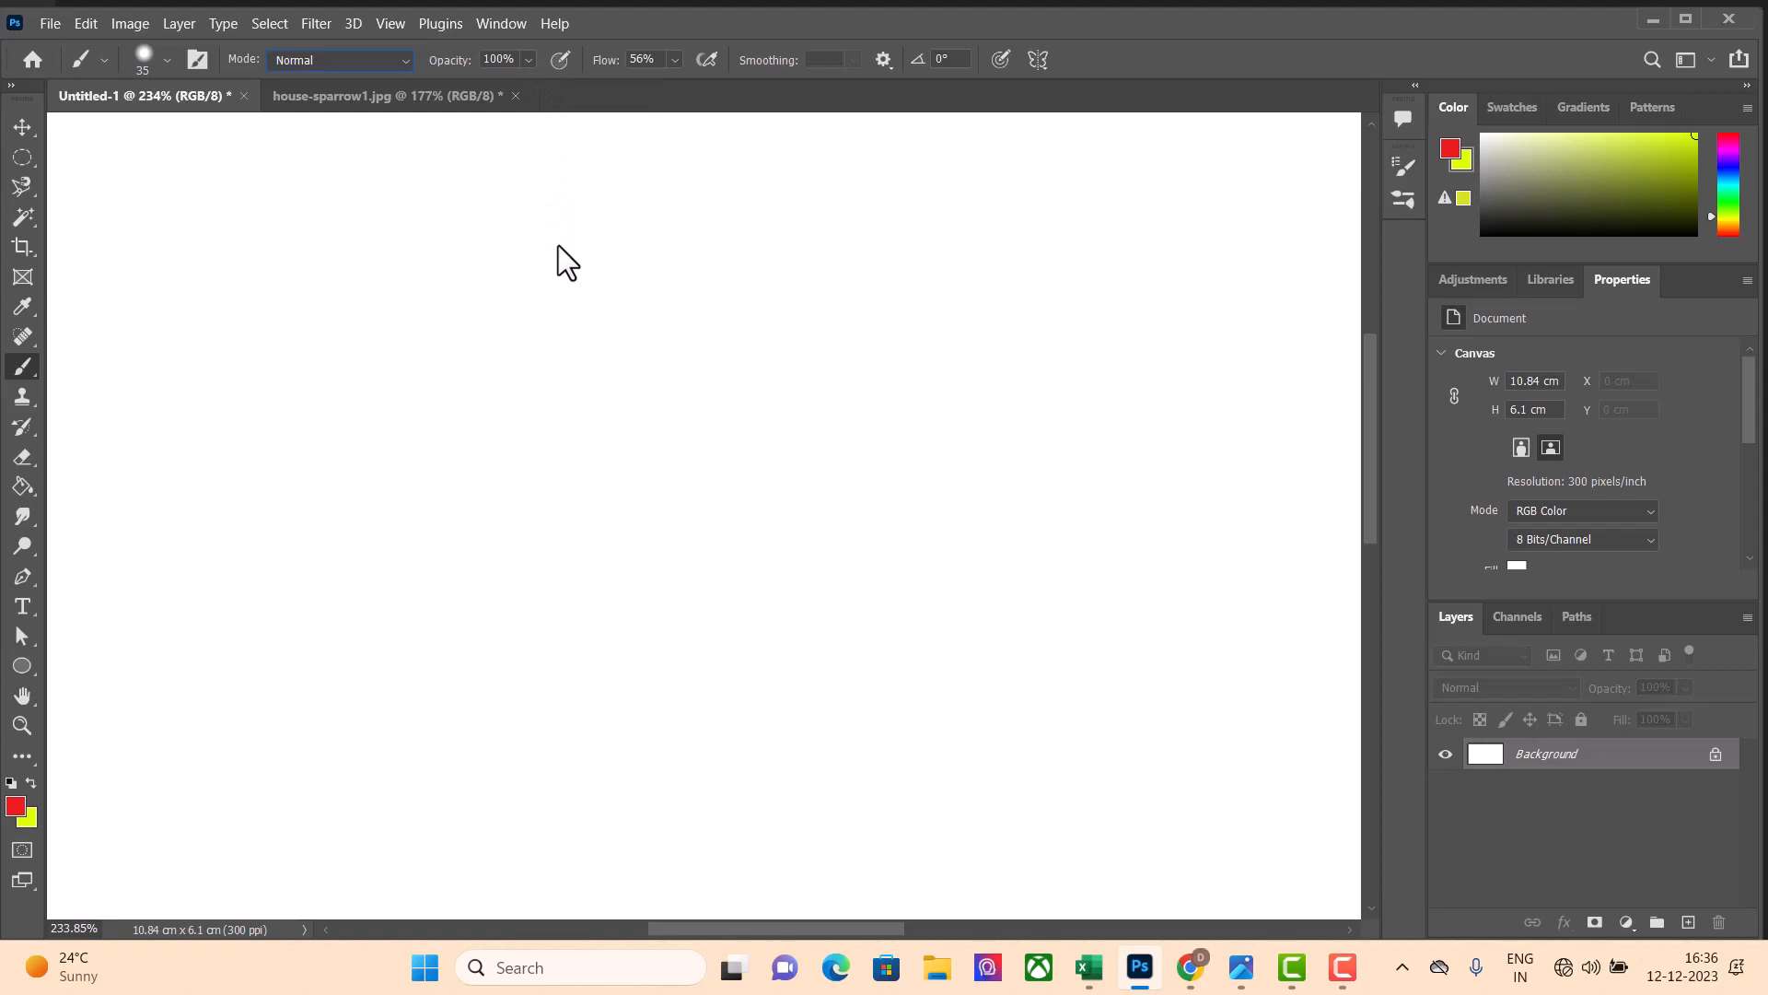
Paint an S-shaped red stroke and a large filled red blob beside it at 100% opacity and 56% flow
{"action": "mouse_move", "coordinate": [324, 261]}
{"action": "left_mouse_down"}
{"action": "mouse_move", "coordinate": [252, 306]}
{"action": "mouse_move", "coordinate": [228, 383]}
{"action": "left_mouse_up"}
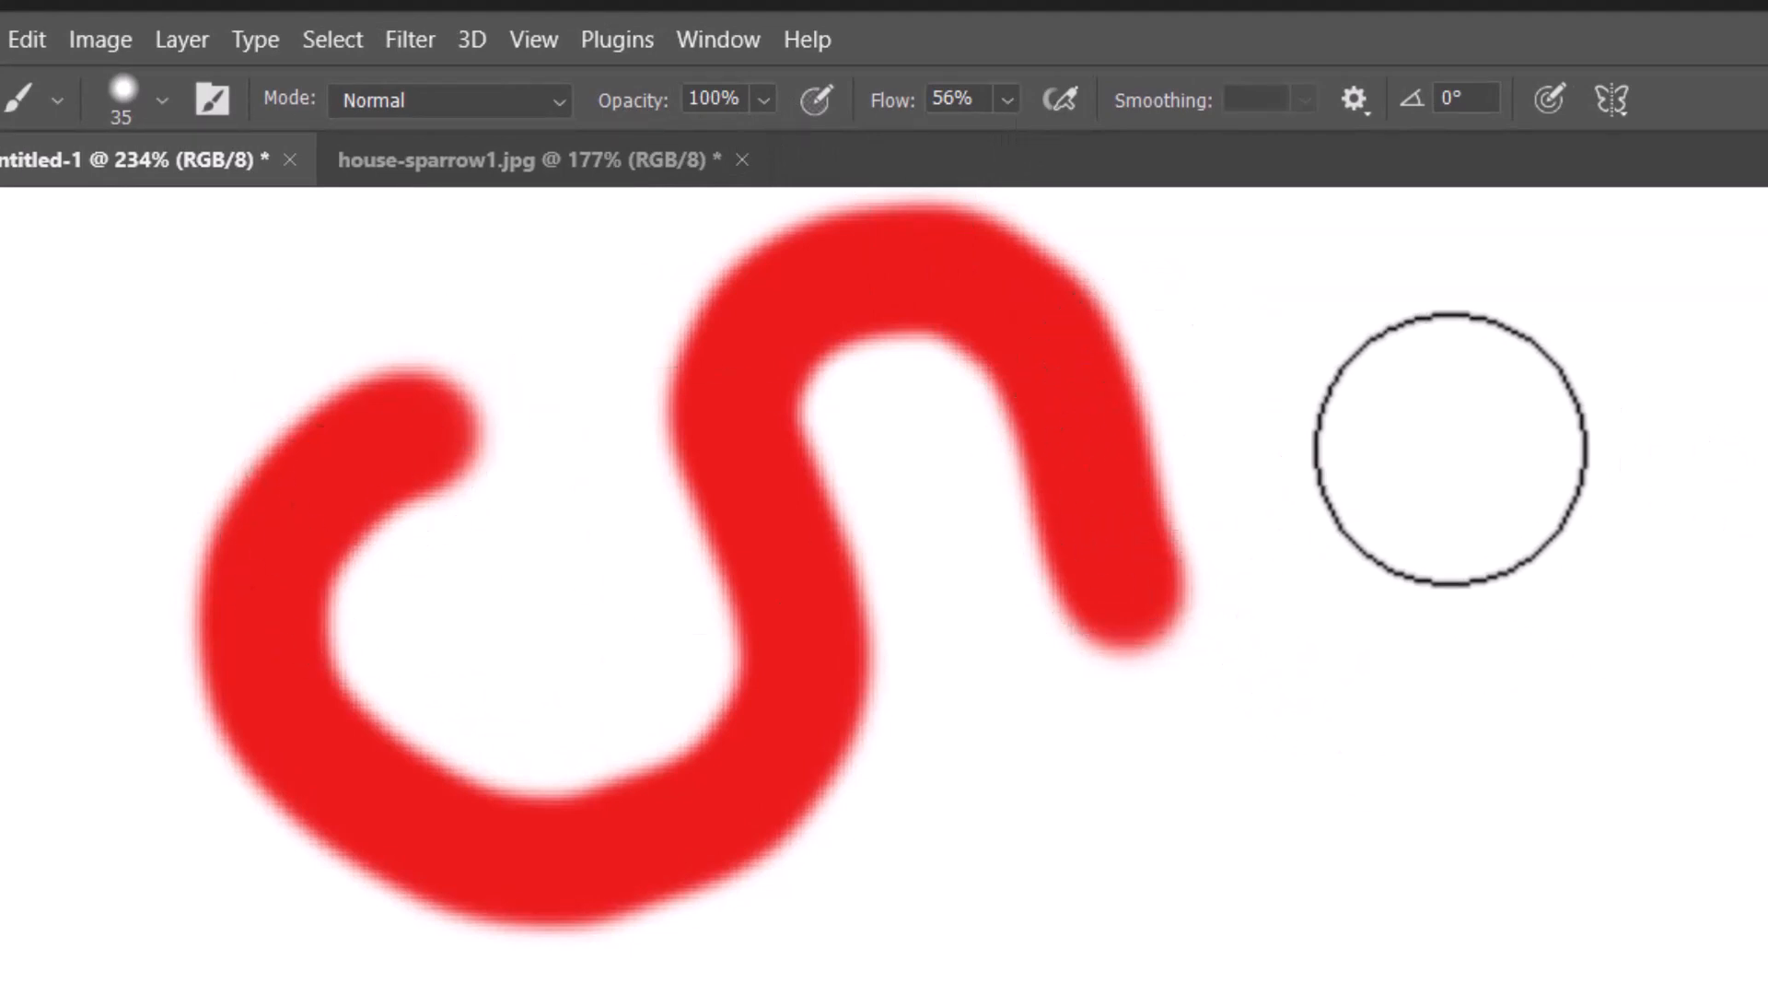
{"action": "mouse_move", "coordinate": [1353, 453]}
{"action": "left_mouse_down"}
{"action": "mouse_move", "coordinate": [1456, 629]}
{"action": "mouse_move", "coordinate": [1570, 411]}
{"action": "mouse_move", "coordinate": [1417, 345]}
{"action": "mouse_move", "coordinate": [1310, 483]}
{"action": "left_mouse_up"}
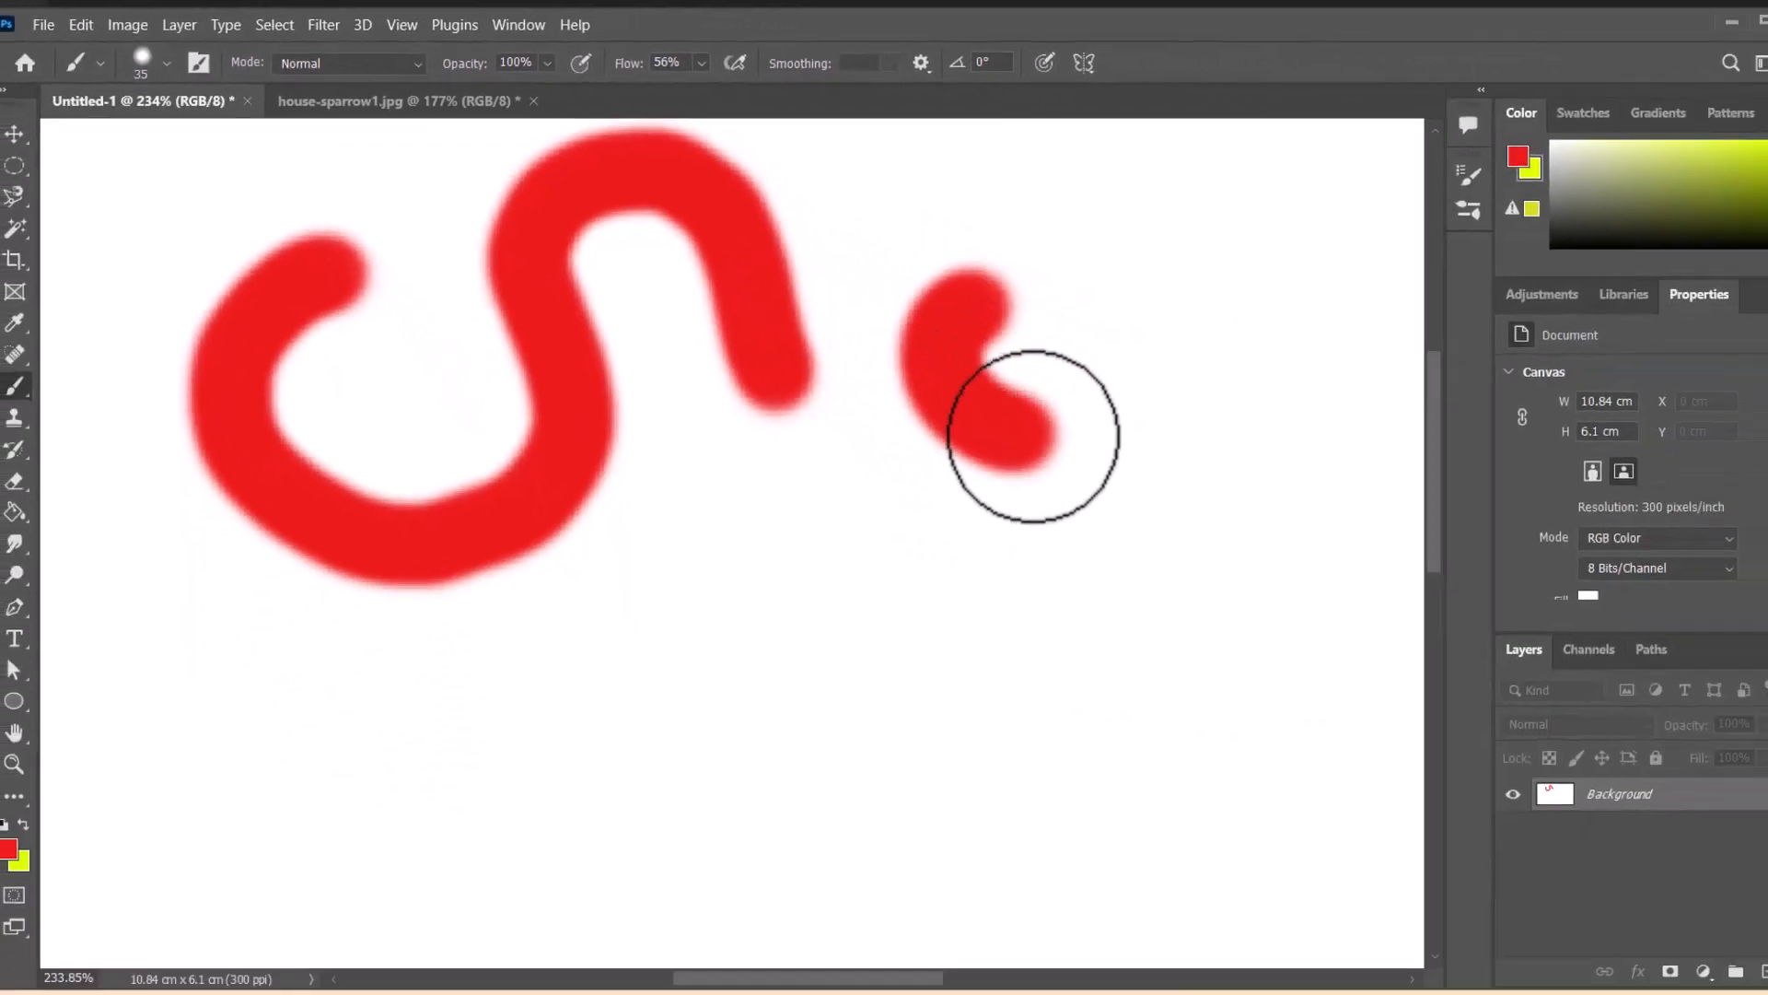
{"action": "mouse_move", "coordinate": [909, 314]}
{"action": "left_mouse_down"}
{"action": "mouse_move", "coordinate": [923, 370]}
{"action": "mouse_move", "coordinate": [1051, 366]}
{"action": "mouse_move", "coordinate": [1040, 276]}
{"action": "mouse_move", "coordinate": [958, 300]}
{"action": "mouse_move", "coordinate": [1035, 381]}
{"action": "mouse_move", "coordinate": [1082, 231]}
{"action": "mouse_move", "coordinate": [1204, 313]}
{"action": "mouse_move", "coordinate": [1115, 437]}
{"action": "mouse_move", "coordinate": [1085, 211]}
{"action": "mouse_move", "coordinate": [1144, 354]}
{"action": "mouse_move", "coordinate": [1152, 311]}
{"action": "mouse_move", "coordinate": [1144, 373]}
{"action": "mouse_move", "coordinate": [965, 413]}
{"action": "mouse_move", "coordinate": [901, 325]}
{"action": "mouse_move", "coordinate": [899, 396]}
{"action": "mouse_move", "coordinate": [952, 470]}
{"action": "mouse_move", "coordinate": [1118, 478]}
{"action": "mouse_move", "coordinate": [1193, 403]}
{"action": "mouse_move", "coordinate": [1201, 331]}
{"action": "mouse_move", "coordinate": [1174, 263]}
{"action": "mouse_move", "coordinate": [1106, 240]}
{"action": "mouse_move", "coordinate": [919, 282]}
{"action": "mouse_move", "coordinate": [891, 320]}
{"action": "mouse_move", "coordinate": [885, 279]}
{"action": "mouse_move", "coordinate": [1001, 191]}
{"action": "mouse_move", "coordinate": [1155, 265]}
{"action": "mouse_move", "coordinate": [1144, 440]}
{"action": "mouse_move", "coordinate": [1000, 498]}
{"action": "mouse_move", "coordinate": [1028, 534]}
{"action": "mouse_move", "coordinate": [1144, 535]}
{"action": "mouse_move", "coordinate": [1260, 447]}
{"action": "mouse_move", "coordinate": [1232, 324]}
{"action": "mouse_move", "coordinate": [1184, 270]}
{"action": "mouse_move", "coordinate": [952, 302]}
{"action": "mouse_move", "coordinate": [863, 407]}
{"action": "mouse_move", "coordinate": [1022, 571]}
{"action": "mouse_move", "coordinate": [1096, 381]}
{"action": "left_mouse_up"}
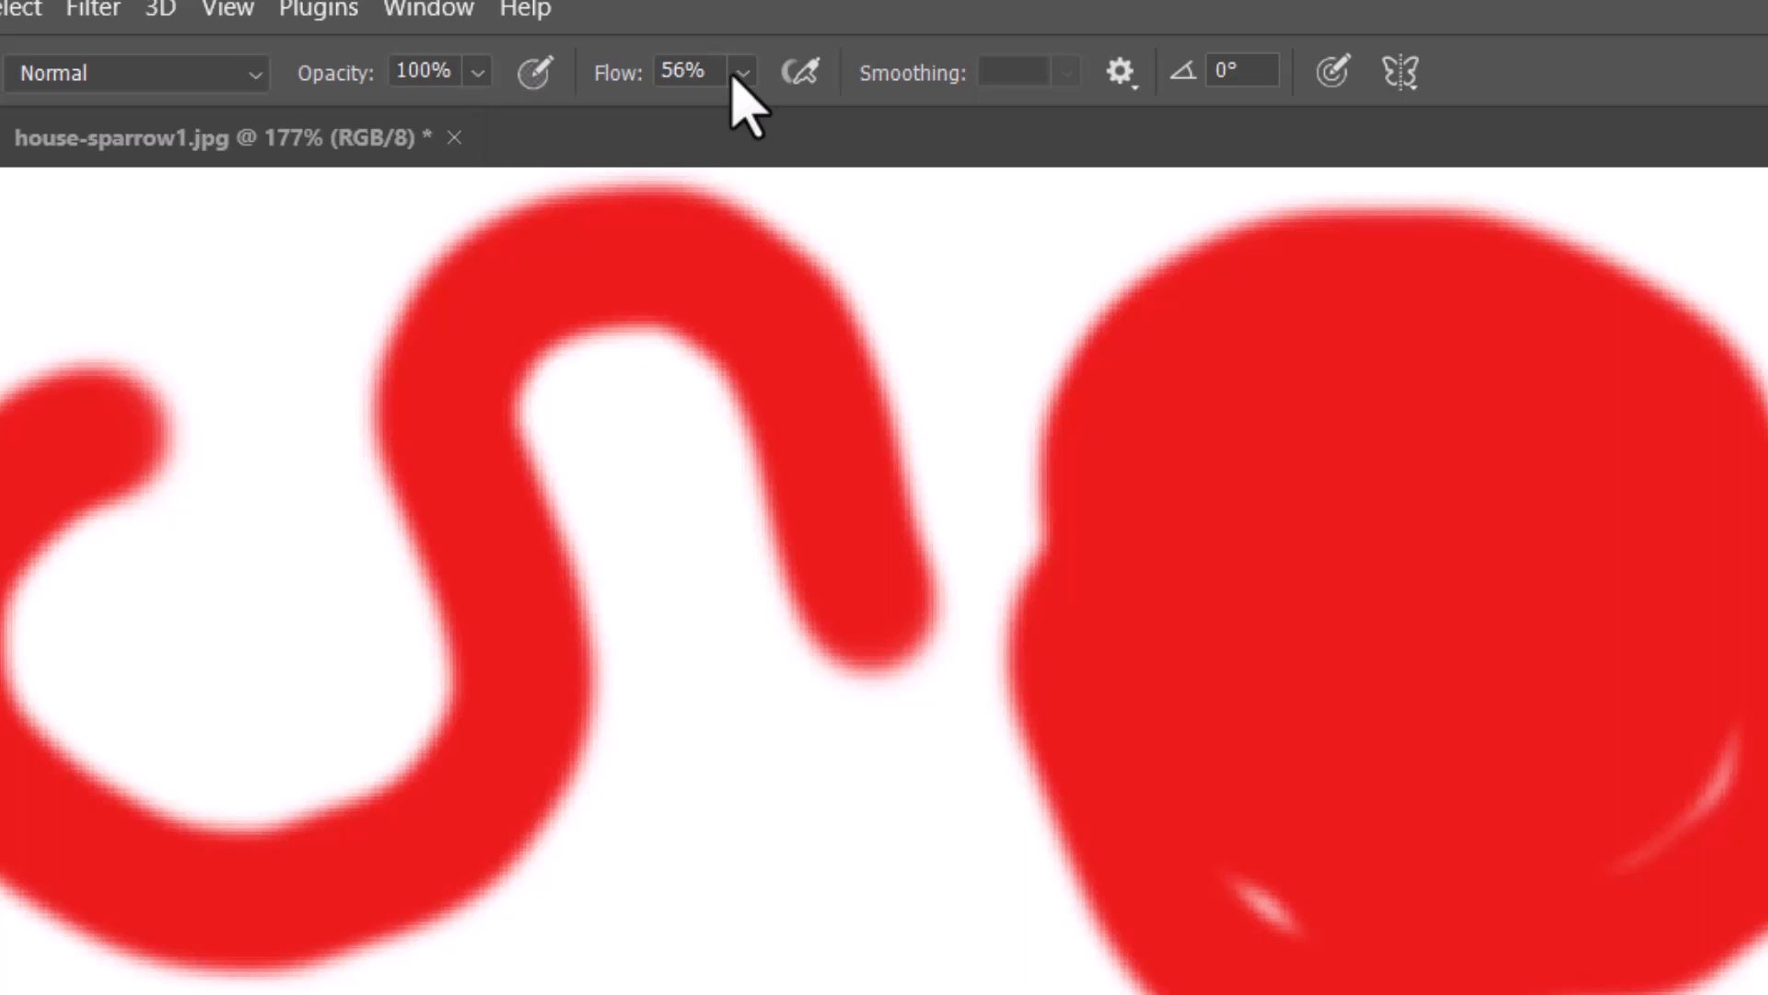
Set the brush flow to 100% and its opacity to 50%
{"action": "left_click", "coordinate": [742, 72]}
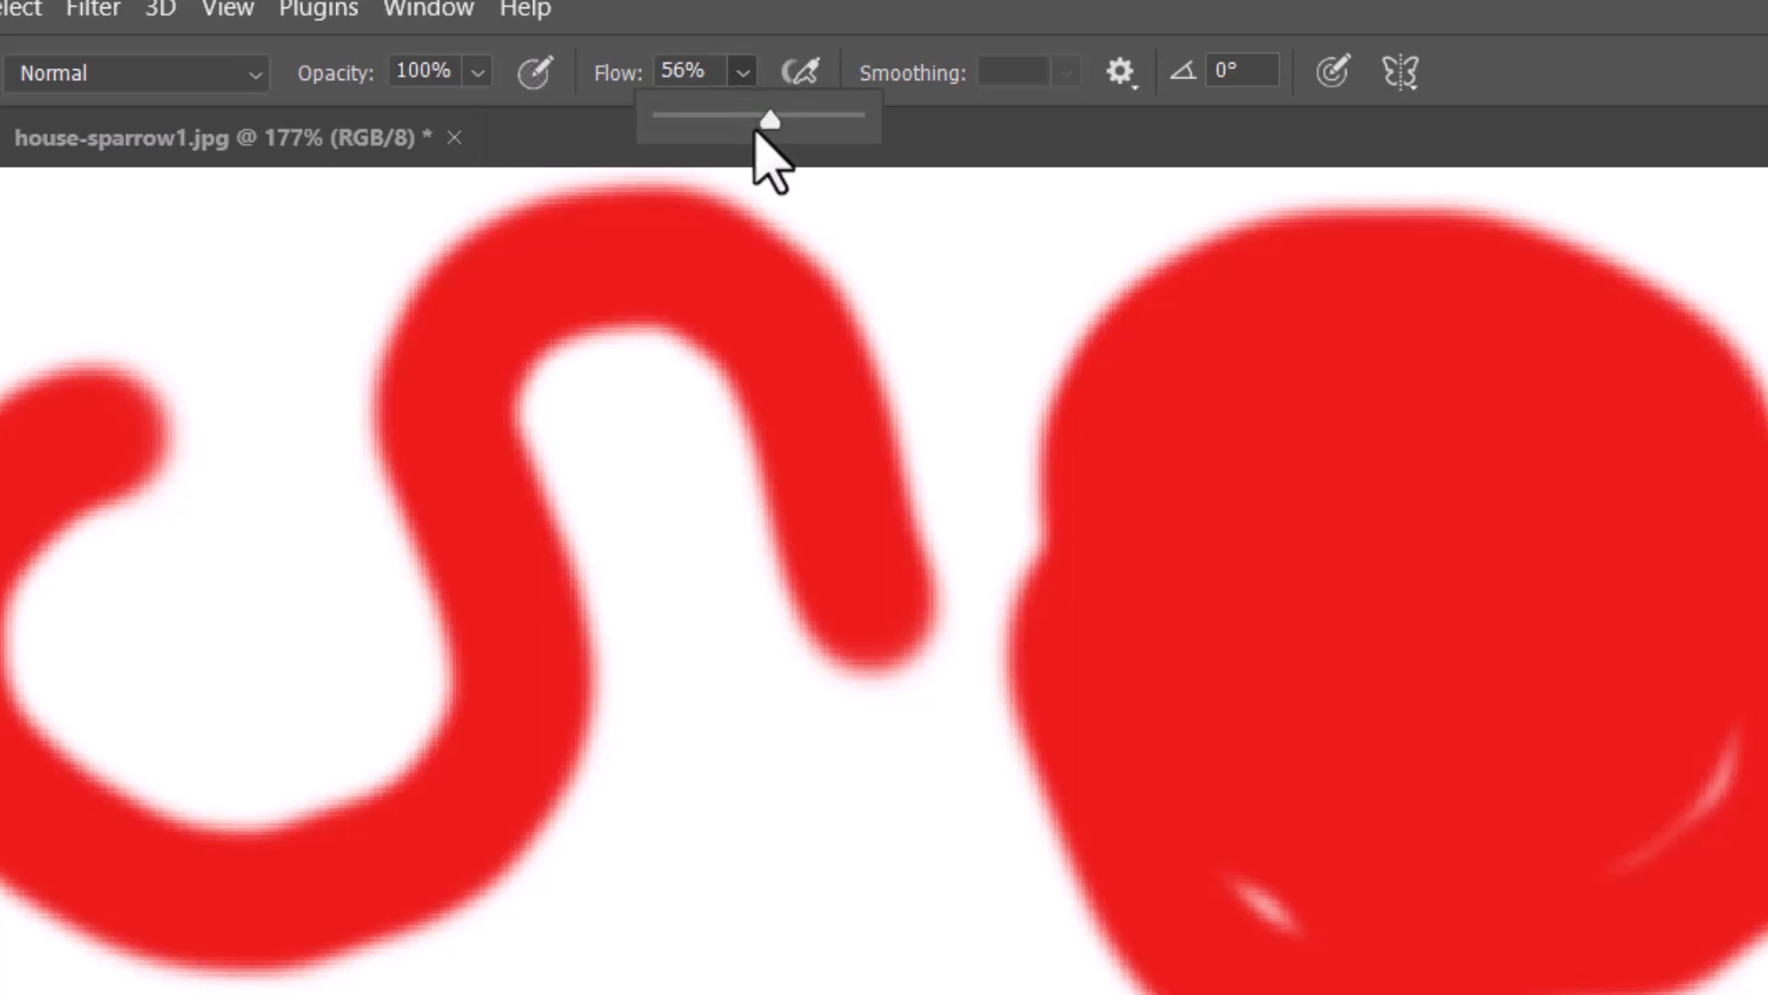
{"action": "left_click_drag", "start_coordinate": [765, 120], "coordinate": [872, 130]}
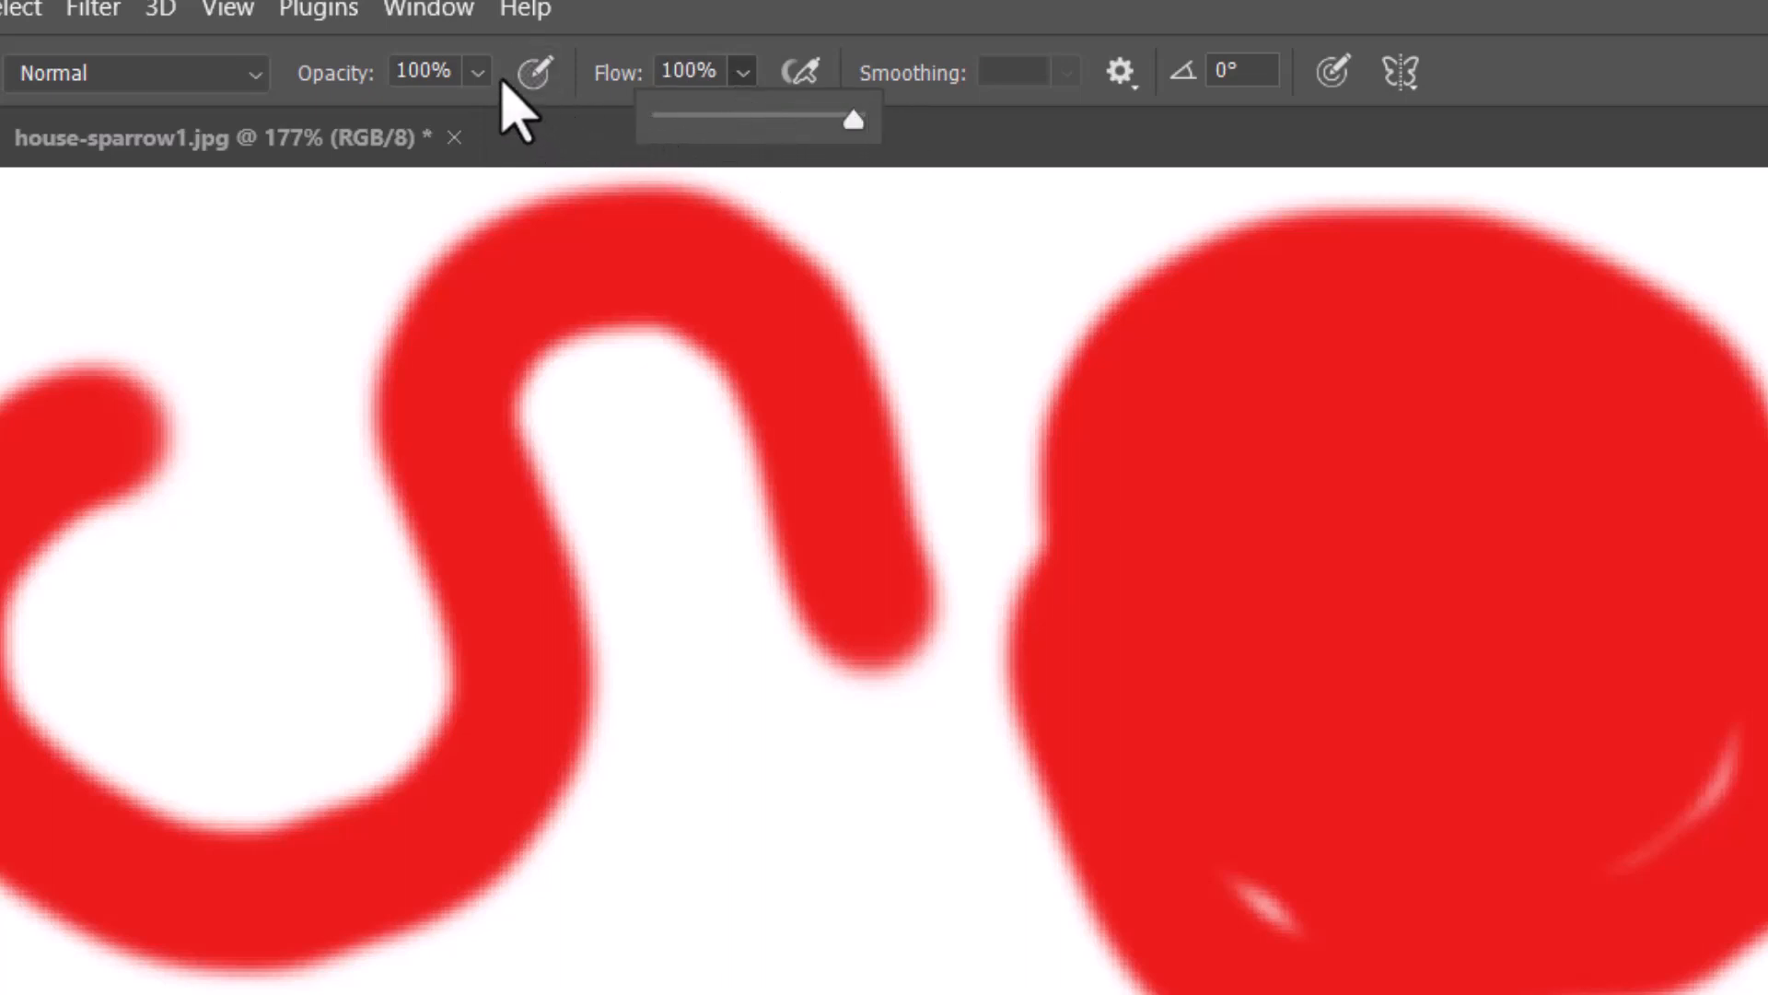
{"action": "left_click", "coordinate": [477, 72]}
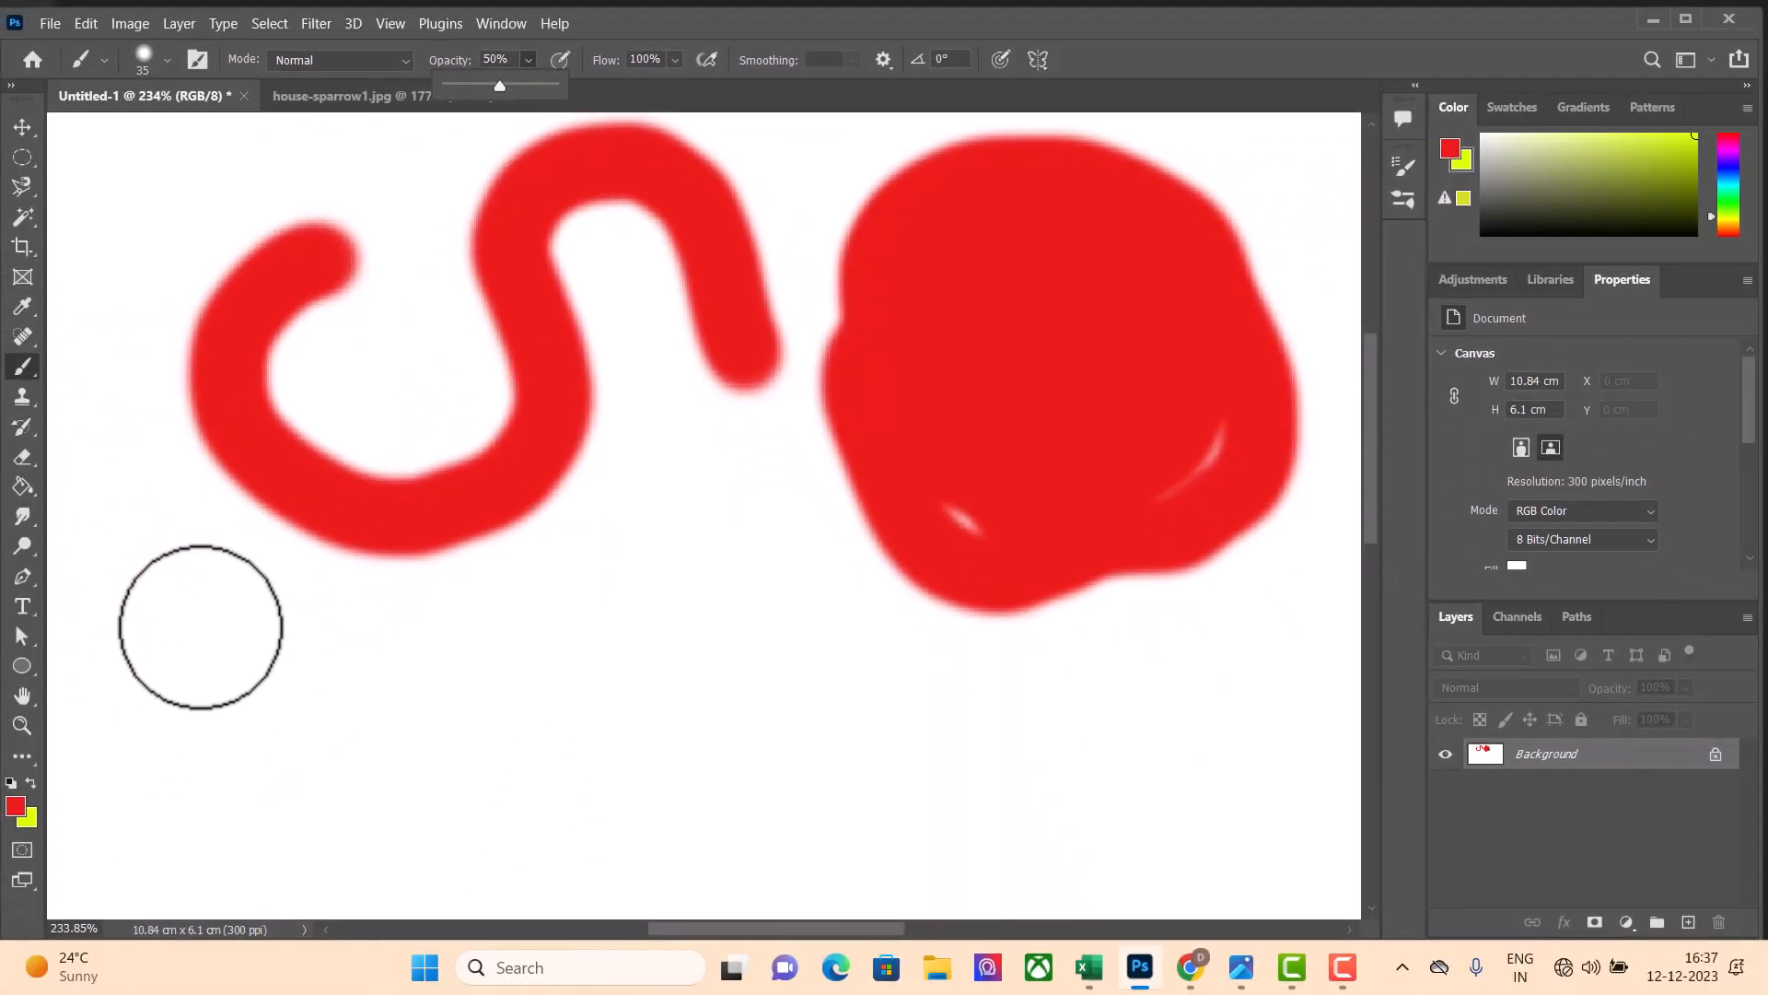
Paint semi-transparent red patches below the S-shaped stroke and the large blob, overlapping separate strokes to build up darker areas
{"action": "left_click", "coordinate": [201, 627]}
{"action": "mouse_move", "coordinate": [199, 624]}
{"action": "left_mouse_down"}
{"action": "mouse_move", "coordinate": [164, 695]}
{"action": "mouse_move", "coordinate": [196, 793]}
{"action": "mouse_move", "coordinate": [283, 830]}
{"action": "mouse_move", "coordinate": [372, 799]}
{"action": "mouse_move", "coordinate": [389, 713]}
{"action": "mouse_move", "coordinate": [371, 616]}
{"action": "mouse_move", "coordinate": [294, 563]}
{"action": "mouse_move", "coordinate": [222, 581]}
{"action": "mouse_move", "coordinate": [168, 669]}
{"action": "mouse_move", "coordinate": [193, 793]}
{"action": "mouse_move", "coordinate": [306, 770]}
{"action": "mouse_move", "coordinate": [314, 697]}
{"action": "mouse_move", "coordinate": [258, 641]}
{"action": "mouse_move", "coordinate": [187, 693]}
{"action": "mouse_move", "coordinate": [292, 761]}
{"action": "mouse_move", "coordinate": [338, 674]}
{"action": "mouse_move", "coordinate": [306, 670]}
{"action": "mouse_move", "coordinate": [266, 743]}
{"action": "mouse_move", "coordinate": [351, 647]}
{"action": "mouse_move", "coordinate": [243, 607]}
{"action": "mouse_move", "coordinate": [195, 696]}
{"action": "mouse_move", "coordinate": [252, 759]}
{"action": "mouse_move", "coordinate": [324, 735]}
{"action": "mouse_move", "coordinate": [312, 617]}
{"action": "mouse_move", "coordinate": [221, 635]}
{"action": "mouse_move", "coordinate": [247, 770]}
{"action": "mouse_move", "coordinate": [416, 769]}
{"action": "mouse_move", "coordinate": [421, 655]}
{"action": "mouse_move", "coordinate": [375, 586]}
{"action": "mouse_move", "coordinate": [282, 570]}
{"action": "mouse_move", "coordinate": [186, 605]}
{"action": "mouse_move", "coordinate": [138, 738]}
{"action": "mouse_move", "coordinate": [152, 804]}
{"action": "mouse_move", "coordinate": [332, 896]}
{"action": "mouse_move", "coordinate": [430, 853]}
{"action": "mouse_move", "coordinate": [466, 743]}
{"action": "mouse_move", "coordinate": [414, 616]}
{"action": "mouse_move", "coordinate": [293, 560]}
{"action": "mouse_move", "coordinate": [214, 579]}
{"action": "mouse_move", "coordinate": [184, 675]}
{"action": "left_mouse_up"}
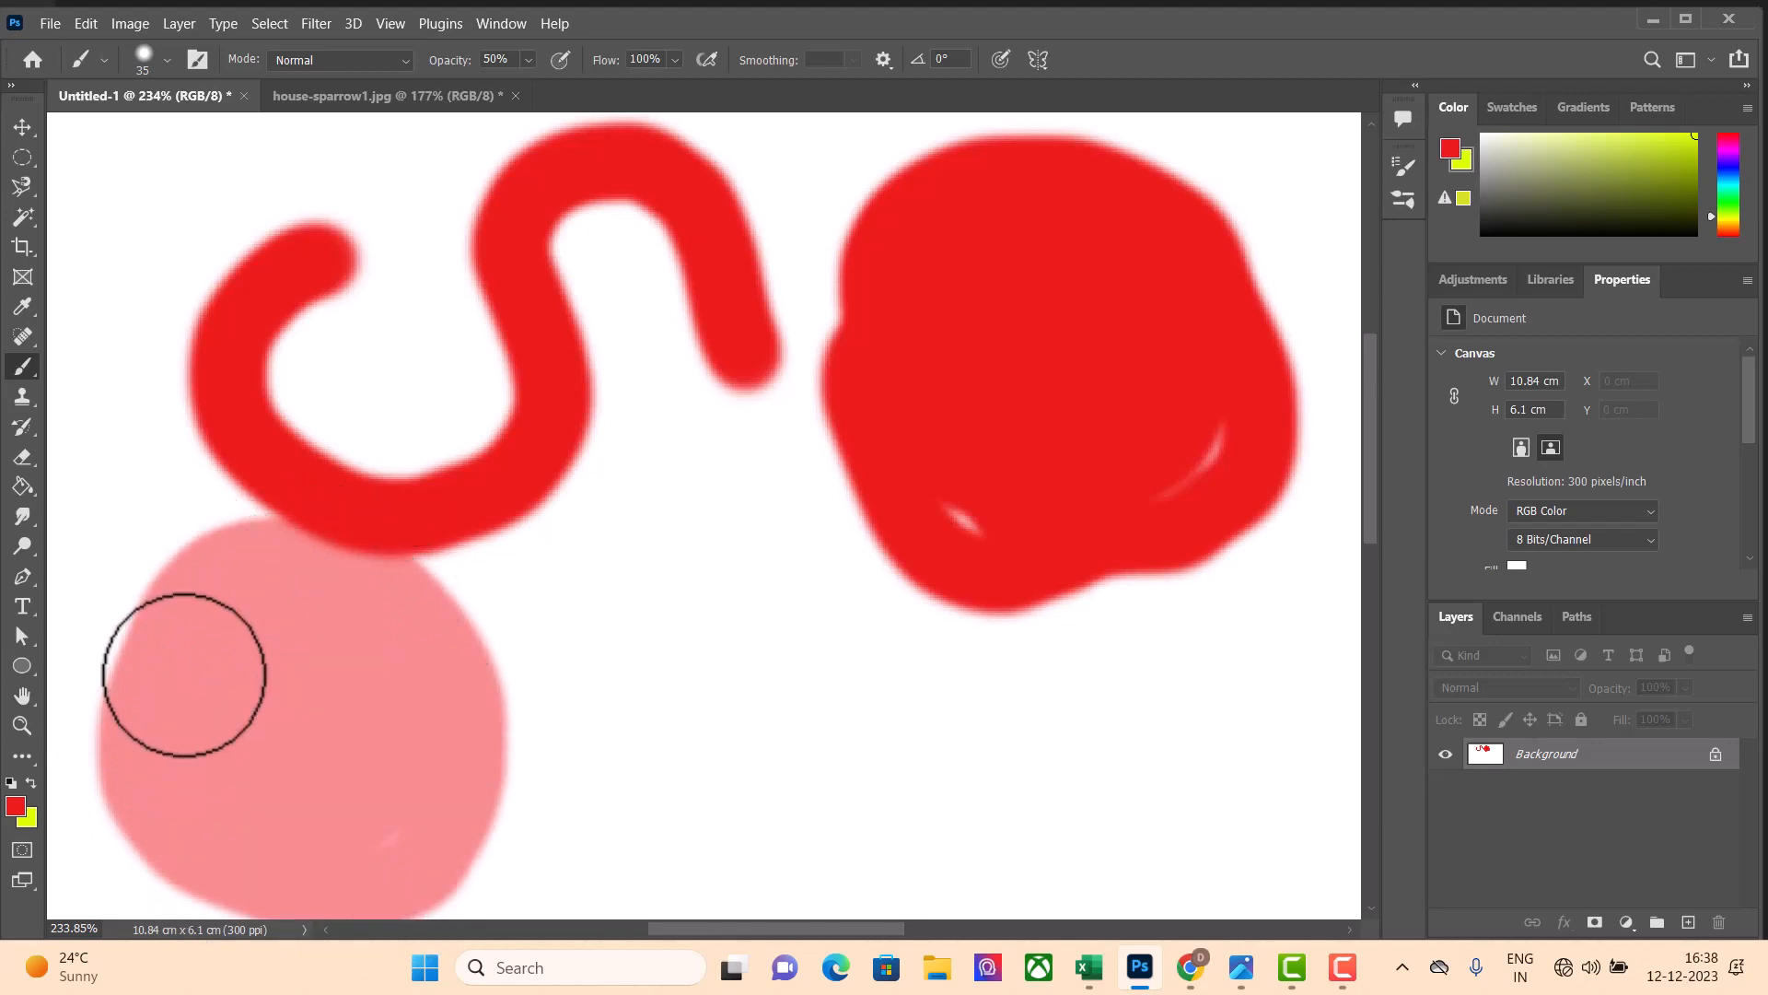
{"action": "mouse_move", "coordinate": [184, 674]}
{"action": "left_mouse_down"}
{"action": "mouse_move", "coordinate": [253, 774]}
{"action": "mouse_move", "coordinate": [369, 738]}
{"action": "mouse_move", "coordinate": [361, 671]}
{"action": "mouse_move", "coordinate": [301, 776]}
{"action": "mouse_move", "coordinate": [447, 791]}
{"action": "mouse_move", "coordinate": [428, 628]}
{"action": "mouse_move", "coordinate": [287, 576]}
{"action": "mouse_move", "coordinate": [165, 612]}
{"action": "mouse_move", "coordinate": [126, 686]}
{"action": "mouse_move", "coordinate": [147, 744]}
{"action": "mouse_move", "coordinate": [224, 552]}
{"action": "mouse_move", "coordinate": [147, 624]}
{"action": "mouse_move", "coordinate": [280, 741]}
{"action": "mouse_move", "coordinate": [288, 674]}
{"action": "left_mouse_up"}
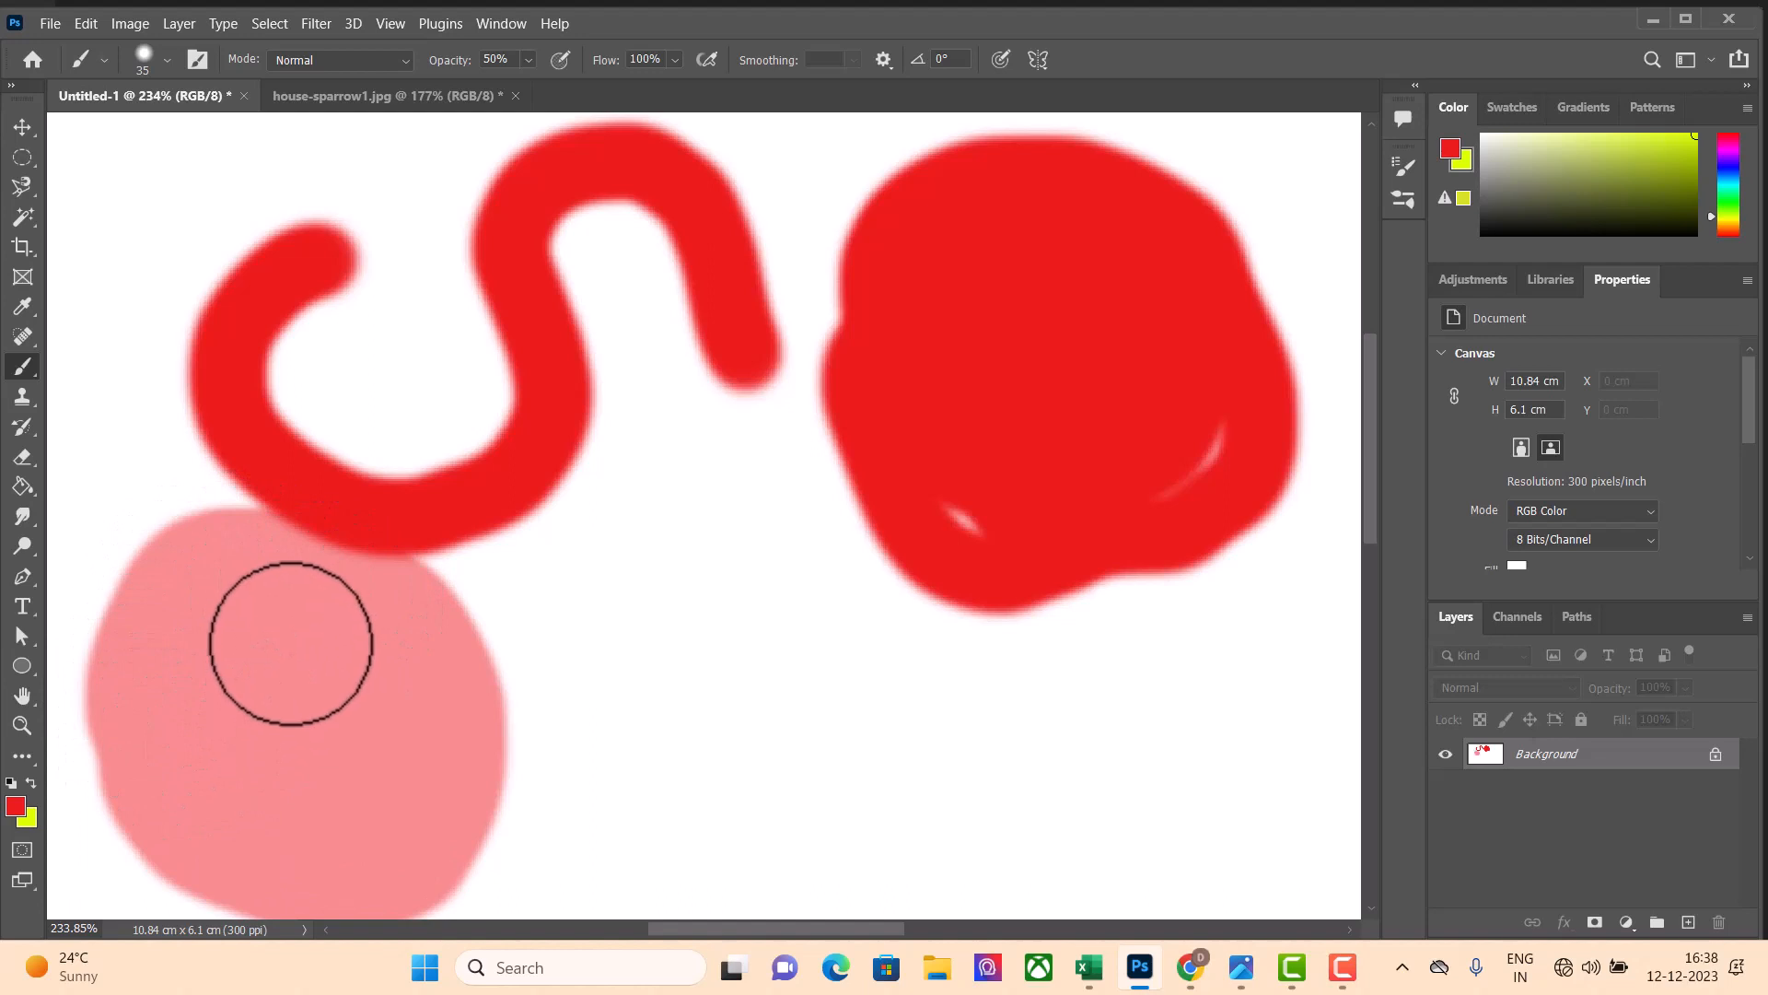
{"action": "mouse_move", "coordinate": [291, 644]}
{"action": "left_mouse_down"}
{"action": "mouse_move", "coordinate": [195, 681]}
{"action": "mouse_move", "coordinate": [225, 790]}
{"action": "mouse_move", "coordinate": [339, 755]}
{"action": "mouse_move", "coordinate": [339, 649]}
{"action": "mouse_move", "coordinate": [249, 635]}
{"action": "mouse_move", "coordinate": [230, 729]}
{"action": "mouse_move", "coordinate": [311, 763]}
{"action": "mouse_move", "coordinate": [375, 622]}
{"action": "mouse_move", "coordinate": [273, 563]}
{"action": "mouse_move", "coordinate": [177, 617]}
{"action": "mouse_move", "coordinate": [156, 745]}
{"action": "mouse_move", "coordinate": [335, 841]}
{"action": "mouse_move", "coordinate": [390, 747]}
{"action": "mouse_move", "coordinate": [258, 644]}
{"action": "mouse_move", "coordinate": [301, 634]}
{"action": "mouse_move", "coordinate": [211, 713]}
{"action": "mouse_move", "coordinate": [278, 693]}
{"action": "mouse_move", "coordinate": [311, 746]}
{"action": "mouse_move", "coordinate": [179, 747]}
{"action": "mouse_move", "coordinate": [365, 731]}
{"action": "mouse_move", "coordinate": [273, 654]}
{"action": "mouse_move", "coordinate": [338, 736]}
{"action": "mouse_move", "coordinate": [240, 671]}
{"action": "mouse_move", "coordinate": [357, 835]}
{"action": "mouse_move", "coordinate": [419, 685]}
{"action": "mouse_move", "coordinate": [263, 639]}
{"action": "mouse_move", "coordinate": [345, 723]}
{"action": "left_mouse_up"}
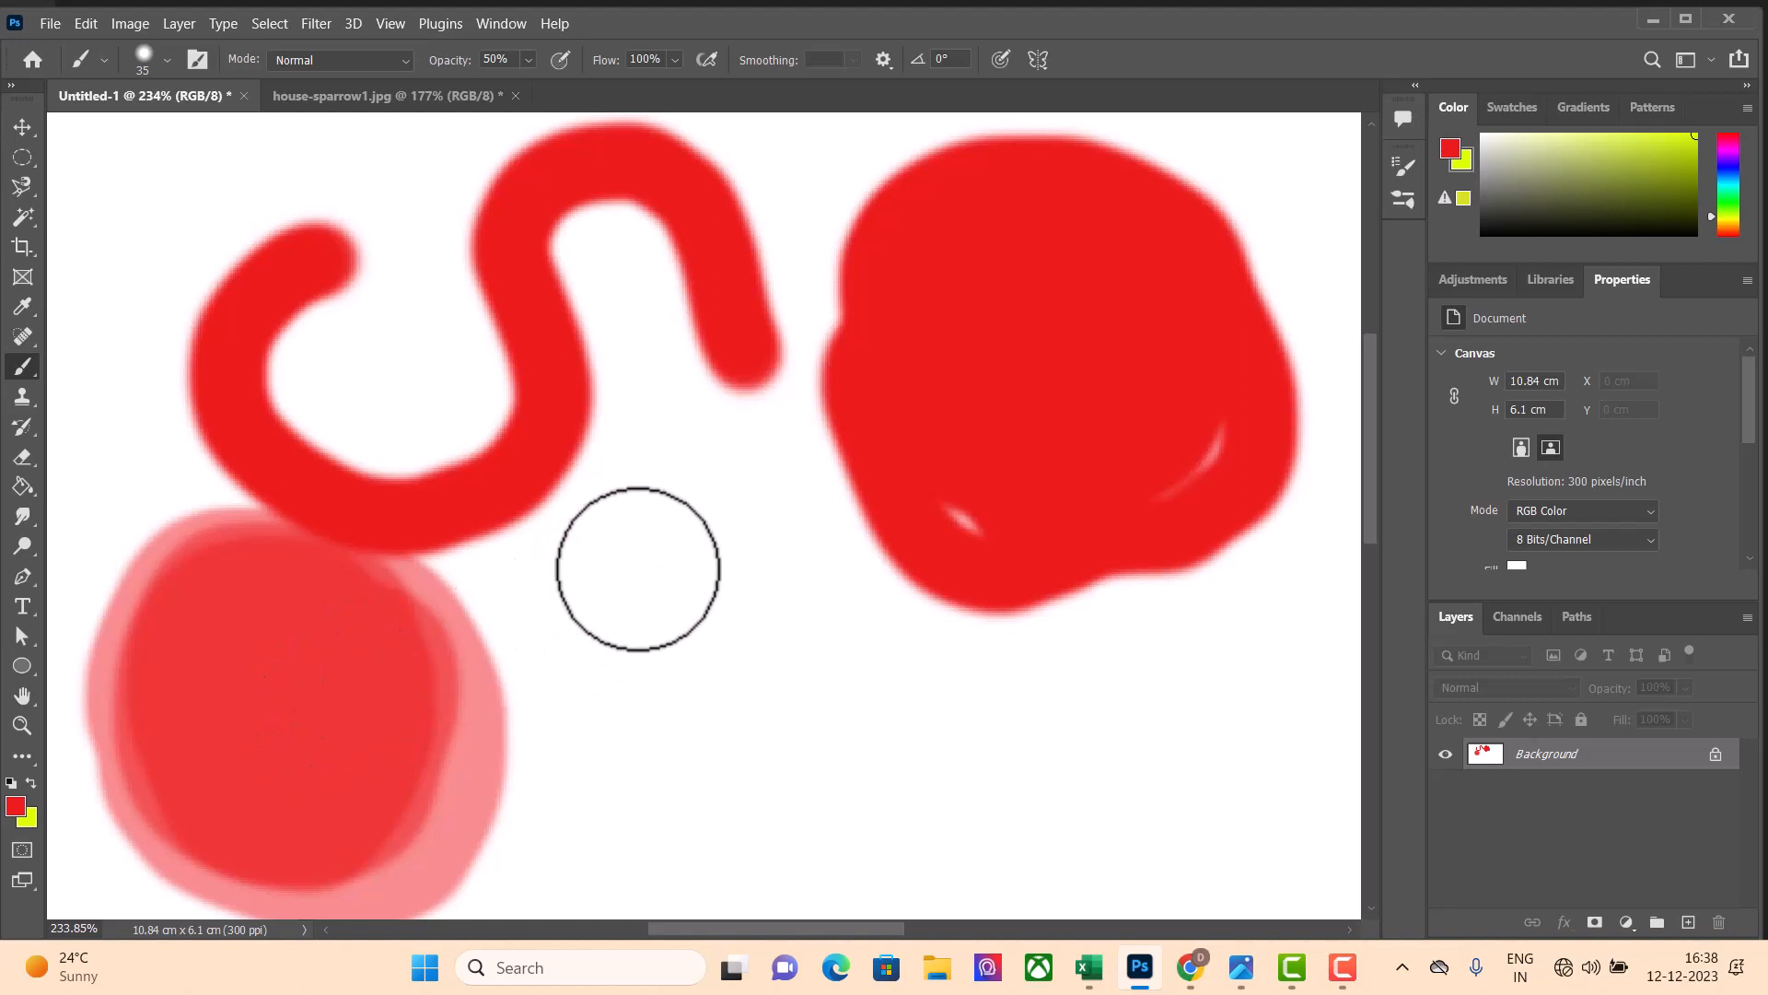
{"action": "mouse_move", "coordinate": [612, 553]}
{"action": "left_mouse_down"}
{"action": "mouse_move", "coordinate": [565, 639]}
{"action": "mouse_move", "coordinate": [750, 592]}
{"action": "mouse_move", "coordinate": [594, 629]}
{"action": "mouse_move", "coordinate": [672, 541]}
{"action": "mouse_move", "coordinate": [792, 599]}
{"action": "left_mouse_up"}
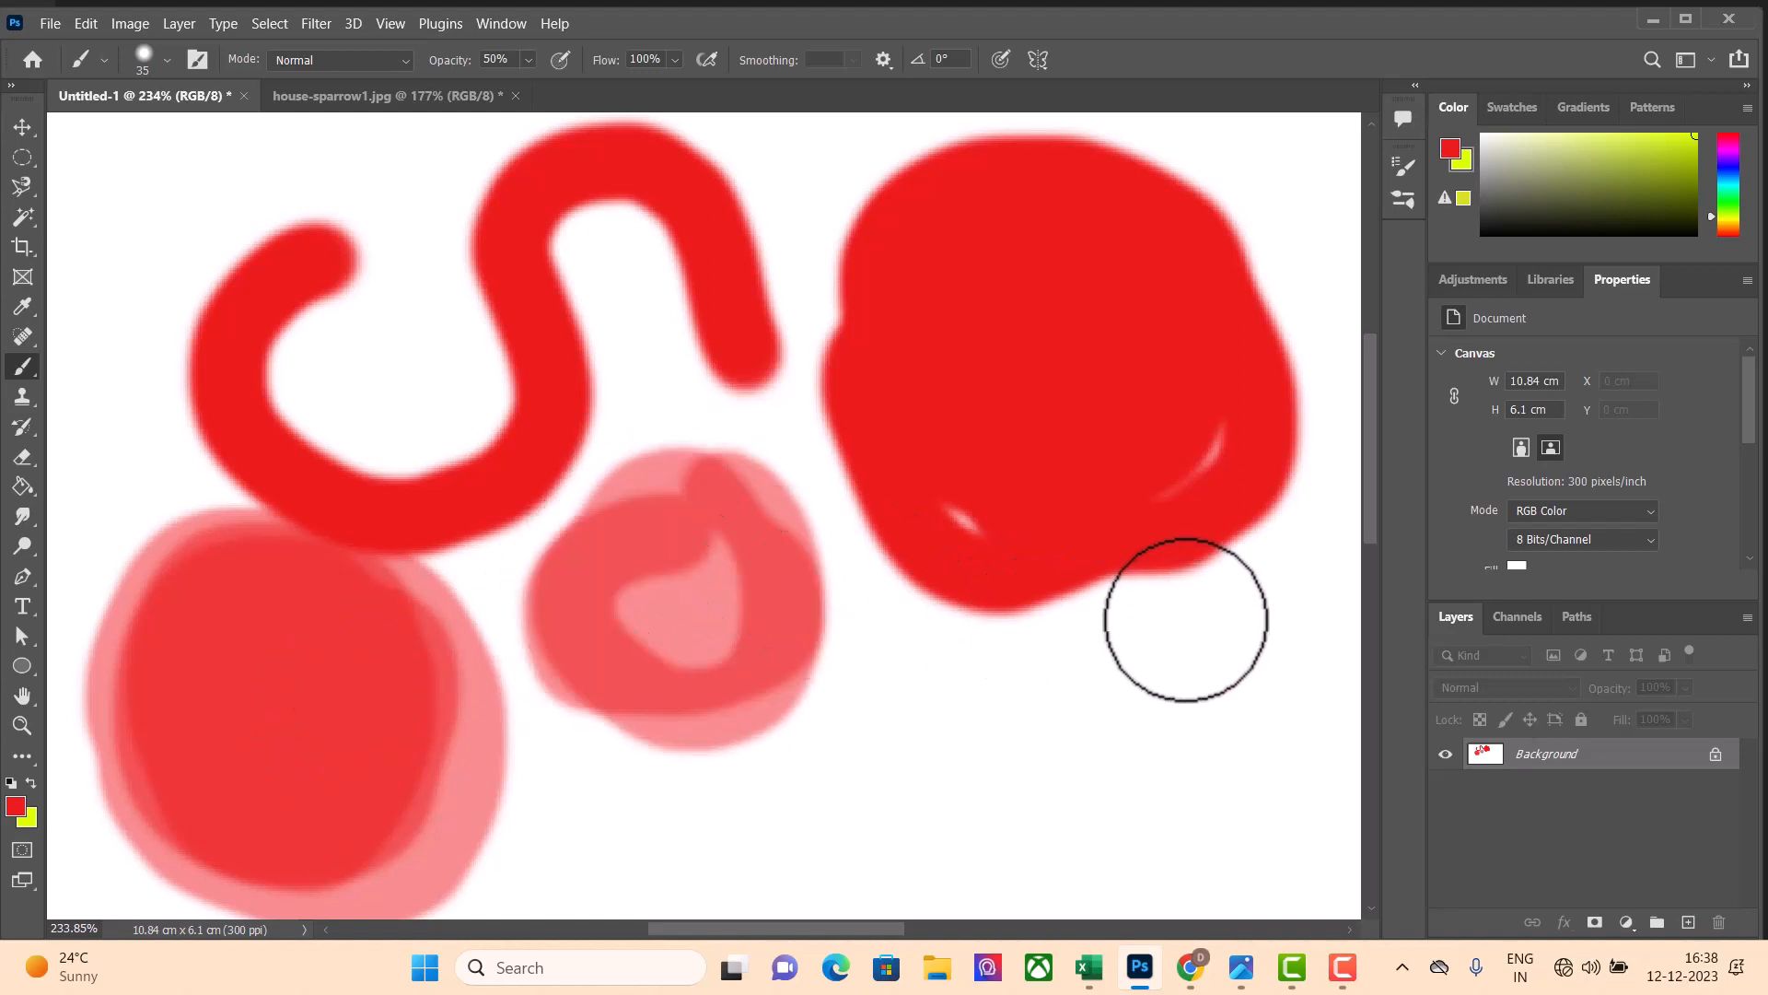
{"action": "mouse_move", "coordinate": [1156, 628]}
{"action": "left_mouse_down"}
{"action": "mouse_move", "coordinate": [1235, 694]}
{"action": "mouse_move", "coordinate": [1257, 626]}
{"action": "left_mouse_up"}
Set the brush opacity to 100% and flow to 13%, and build up soft red strokes around the large blob
{"action": "left_click", "coordinate": [528, 62]}
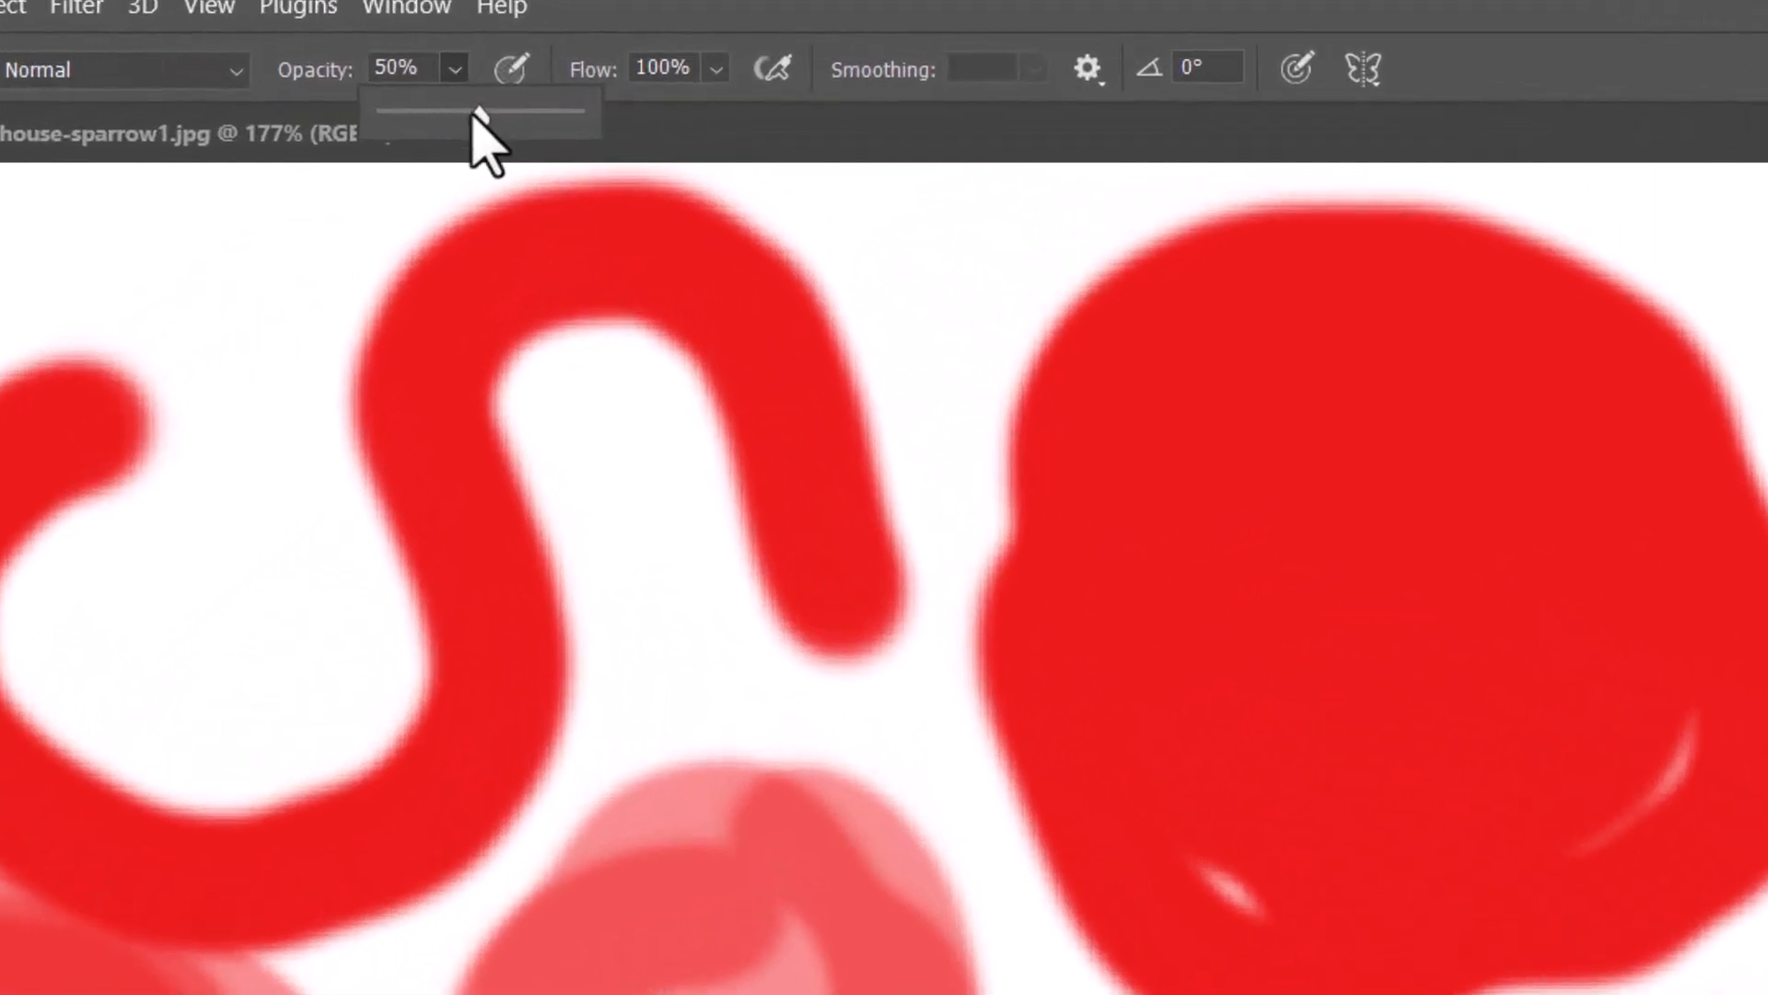
{"action": "mouse_move", "coordinate": [470, 110]}
{"action": "left_mouse_down"}
{"action": "mouse_move", "coordinate": [679, 127]}
{"action": "mouse_move", "coordinate": [595, 115]}
{"action": "left_mouse_up"}
{"action": "left_click", "coordinate": [714, 68]}
{"action": "mouse_move", "coordinate": [1746, 253]}
{"action": "left_mouse_down"}
{"action": "mouse_move", "coordinate": [1443, 279]}
{"action": "mouse_move", "coordinate": [1340, 227]}
{"action": "mouse_move", "coordinate": [1303, 164]}
{"action": "mouse_move", "coordinate": [1250, 182]}
{"action": "mouse_move", "coordinate": [1266, 311]}
{"action": "mouse_move", "coordinate": [1308, 235]}
{"action": "mouse_move", "coordinate": [1296, 324]}
{"action": "mouse_move", "coordinate": [1208, 254]}
{"action": "mouse_move", "coordinate": [1282, 154]}
{"action": "mouse_move", "coordinate": [1324, 191]}
{"action": "mouse_move", "coordinate": [1324, 335]}
{"action": "mouse_move", "coordinate": [1170, 342]}
{"action": "mouse_move", "coordinate": [1299, 599]}
{"action": "mouse_move", "coordinate": [1257, 628]}
{"action": "mouse_move", "coordinate": [1288, 685]}
{"action": "mouse_move", "coordinate": [1307, 642]}
{"action": "mouse_move", "coordinate": [1209, 695]}
{"action": "mouse_move", "coordinate": [1270, 610]}
{"action": "mouse_move", "coordinate": [1202, 736]}
{"action": "mouse_move", "coordinate": [1206, 612]}
{"action": "mouse_move", "coordinate": [1278, 709]}
{"action": "mouse_move", "coordinate": [1216, 607]}
{"action": "mouse_move", "coordinate": [1298, 680]}
{"action": "mouse_move", "coordinate": [1241, 581]}
{"action": "mouse_move", "coordinate": [1283, 564]}
{"action": "mouse_move", "coordinate": [1264, 708]}
{"action": "mouse_move", "coordinate": [1256, 584]}
{"action": "mouse_move", "coordinate": [1295, 567]}
{"action": "mouse_move", "coordinate": [1165, 645]}
{"action": "mouse_move", "coordinate": [1290, 686]}
{"action": "mouse_move", "coordinate": [1228, 613]}
{"action": "mouse_move", "coordinate": [1317, 574]}
{"action": "mouse_move", "coordinate": [1301, 707]}
{"action": "mouse_move", "coordinate": [1180, 653]}
{"action": "mouse_move", "coordinate": [1286, 572]}
{"action": "mouse_move", "coordinate": [1173, 644]}
{"action": "mouse_move", "coordinate": [1305, 691]}
{"action": "mouse_move", "coordinate": [1174, 655]}
{"action": "mouse_move", "coordinate": [1245, 623]}
{"action": "mouse_move", "coordinate": [1237, 610]}
{"action": "mouse_move", "coordinate": [1287, 670]}
{"action": "mouse_move", "coordinate": [1283, 542]}
{"action": "mouse_move", "coordinate": [1316, 524]}
{"action": "mouse_move", "coordinate": [1334, 628]}
{"action": "mouse_move", "coordinate": [1213, 674]}
{"action": "mouse_move", "coordinate": [1159, 600]}
{"action": "mouse_move", "coordinate": [1277, 664]}
{"action": "left_mouse_up"}
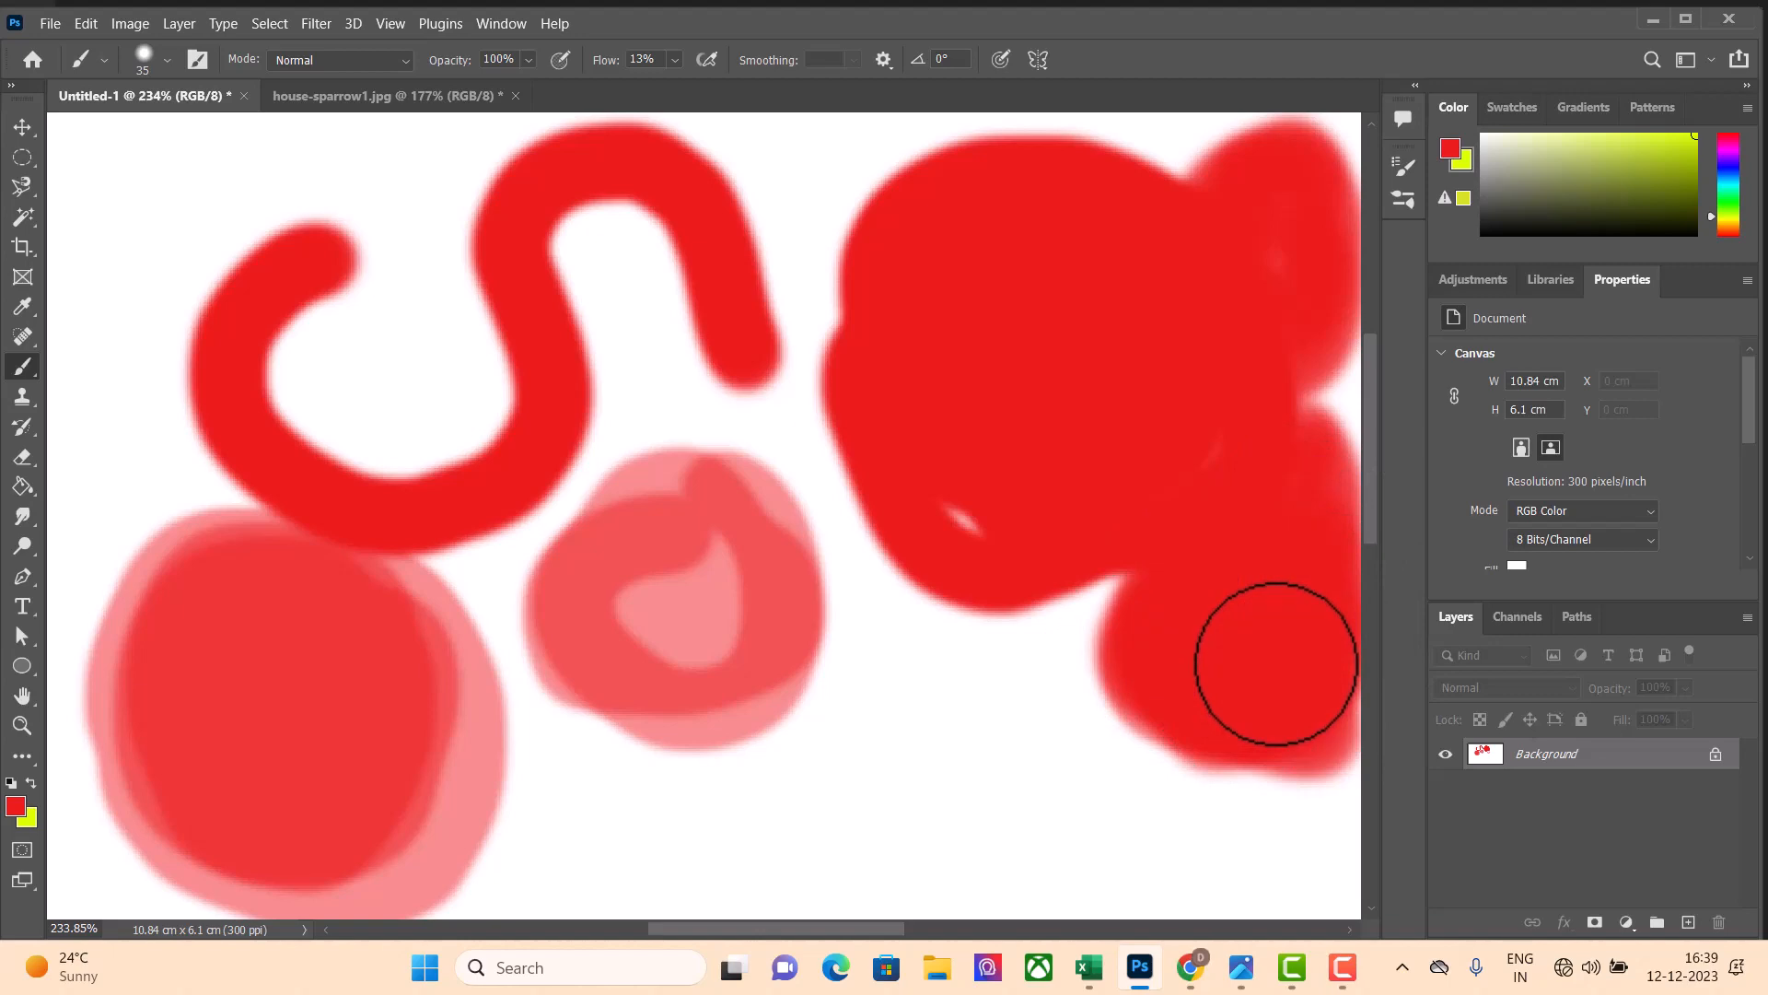
{"action": "mouse_move", "coordinate": [1276, 665]}
{"action": "left_mouse_down"}
{"action": "mouse_move", "coordinate": [1111, 691]}
{"action": "mouse_move", "coordinate": [1074, 655]}
{"action": "left_mouse_up"}
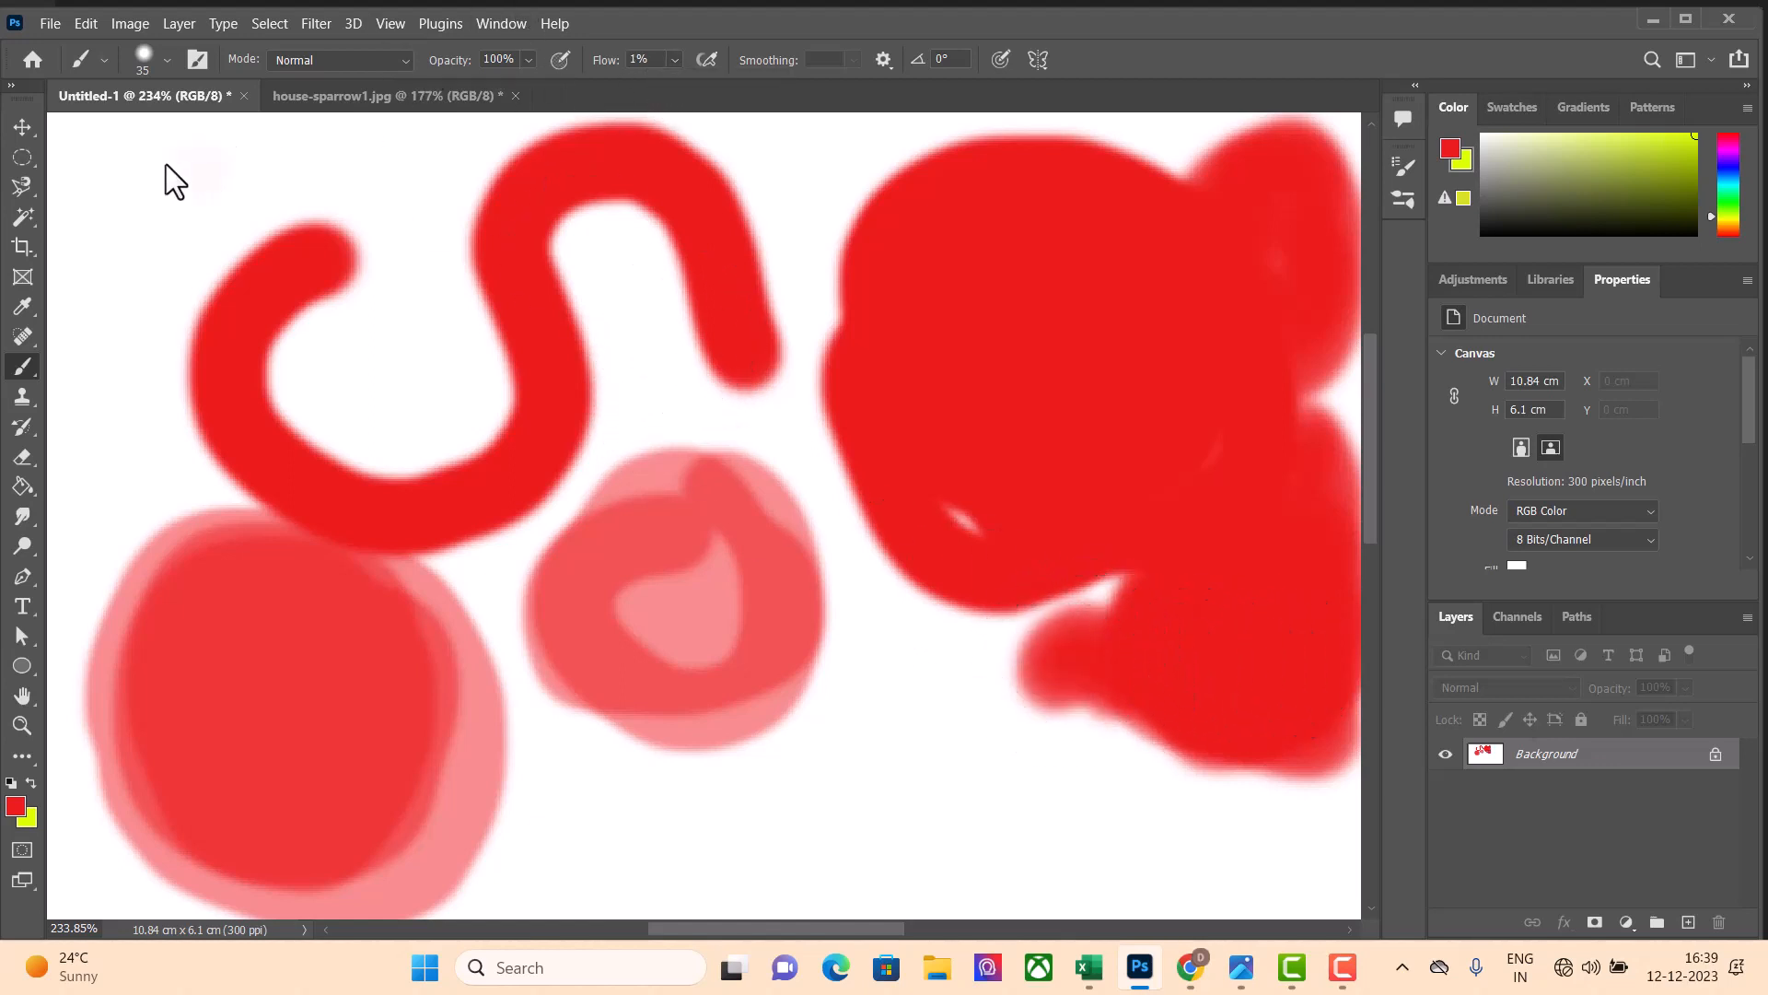
Build up soft red strokes at 100% opacity and 1% flow around and inside the start of the S-shaped stroke
{"action": "left_click_drag", "start_coordinate": [166, 177], "coordinate": [263, 189]}
{"action": "mouse_move", "coordinate": [391, 361]}
{"action": "left_mouse_down"}
{"action": "mouse_move", "coordinate": [436, 364]}
{"action": "mouse_move", "coordinate": [461, 247]}
{"action": "left_mouse_up"}
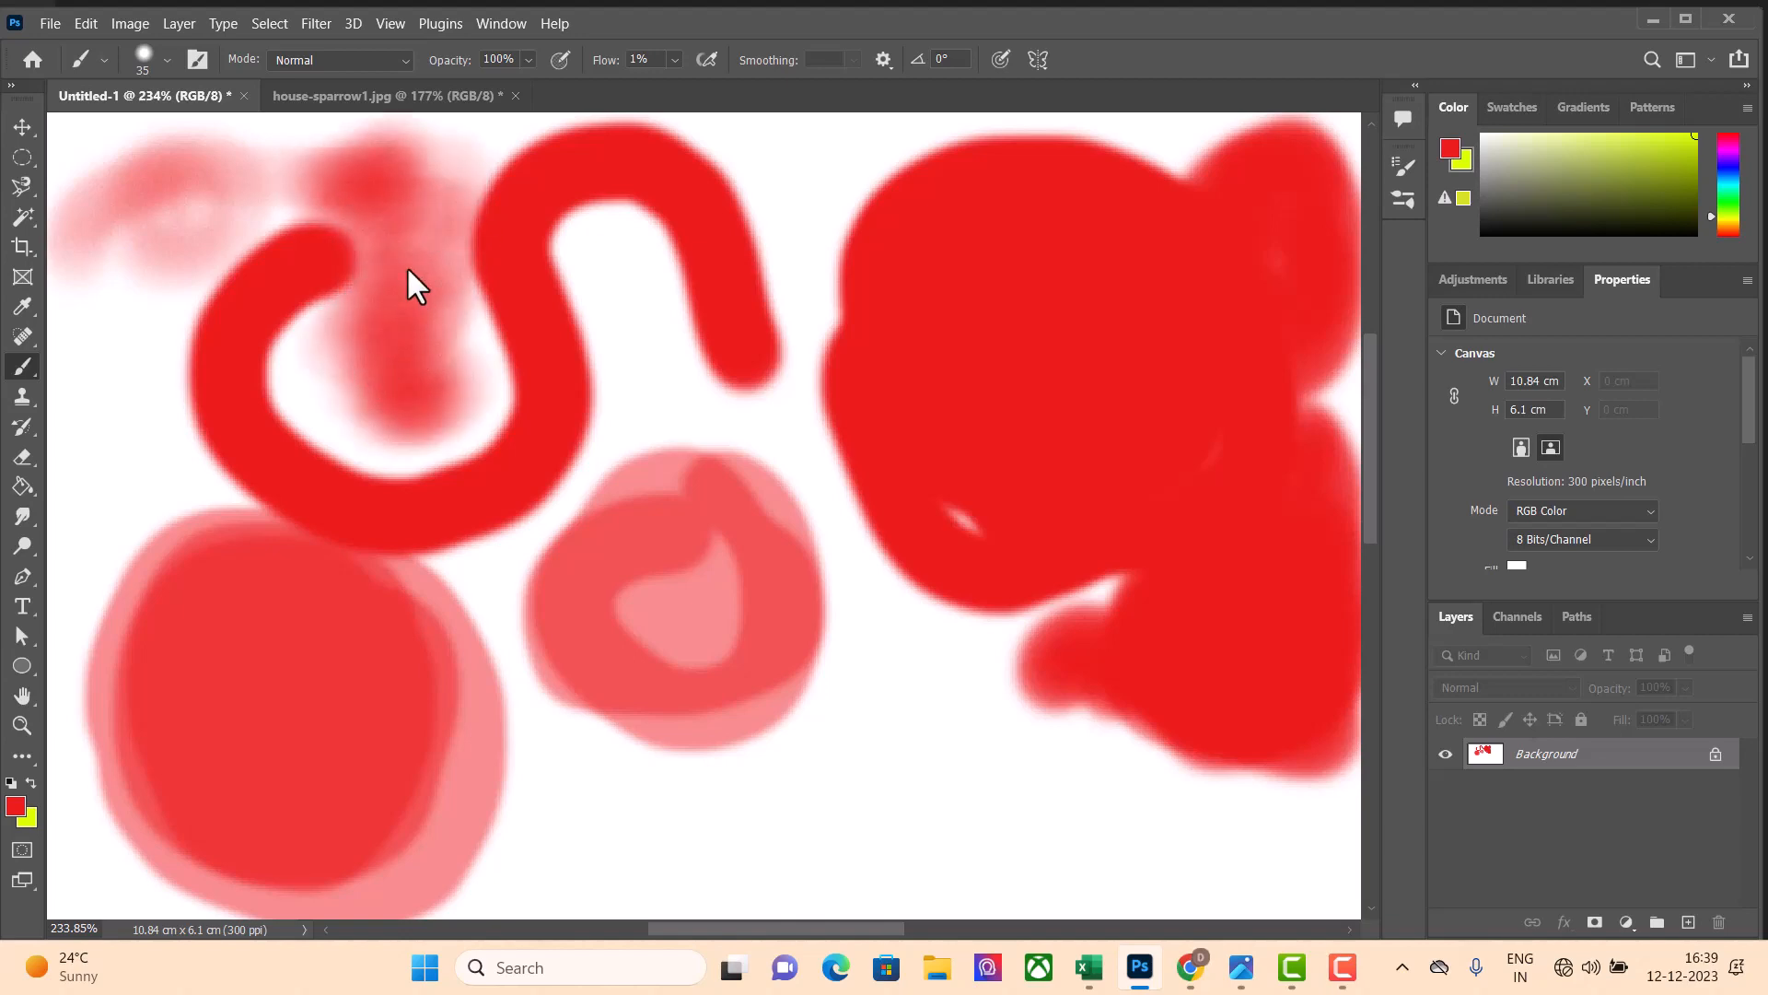
{"action": "mouse_move", "coordinate": [417, 417]}
{"action": "left_mouse_down"}
{"action": "mouse_move", "coordinate": [426, 338]}
{"action": "mouse_move", "coordinate": [369, 211]}
{"action": "mouse_move", "coordinate": [316, 178]}
{"action": "mouse_move", "coordinate": [348, 174]}
{"action": "mouse_move", "coordinate": [252, 203]}
{"action": "left_mouse_up"}
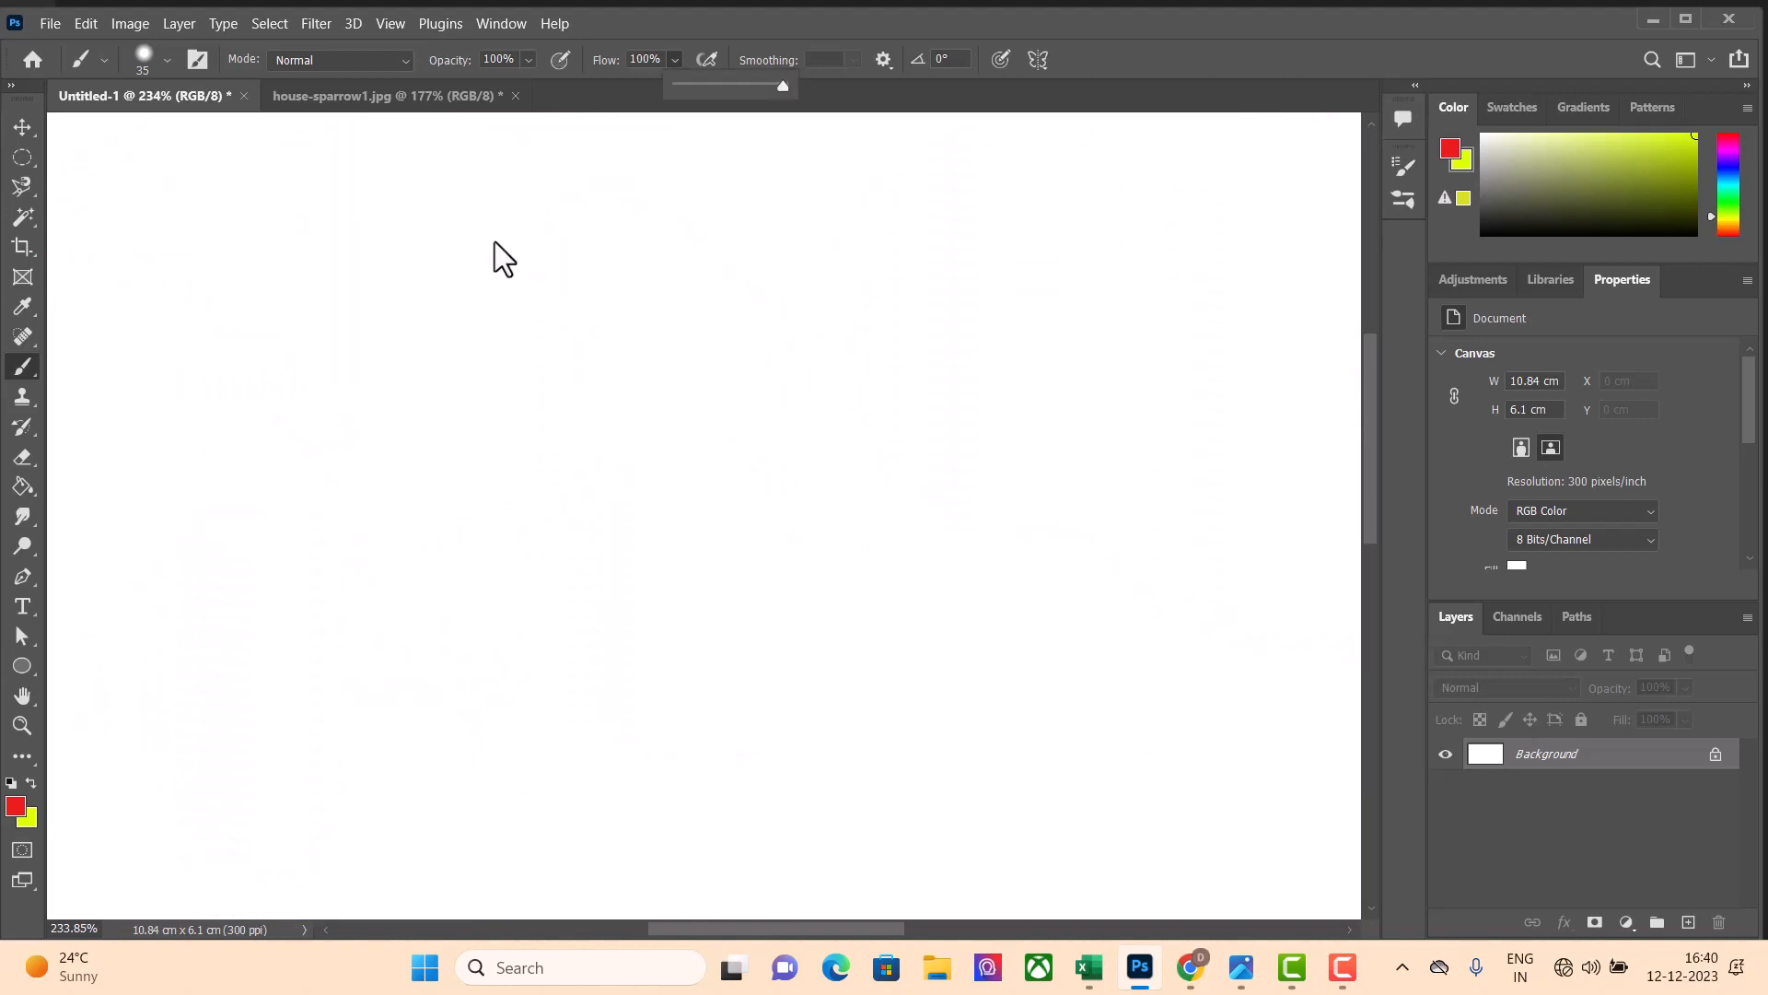
Make a nearly circular elliptical selection on the blank canvas and activate the Brush tool
{"action": "left_click", "coordinate": [31, 162]}
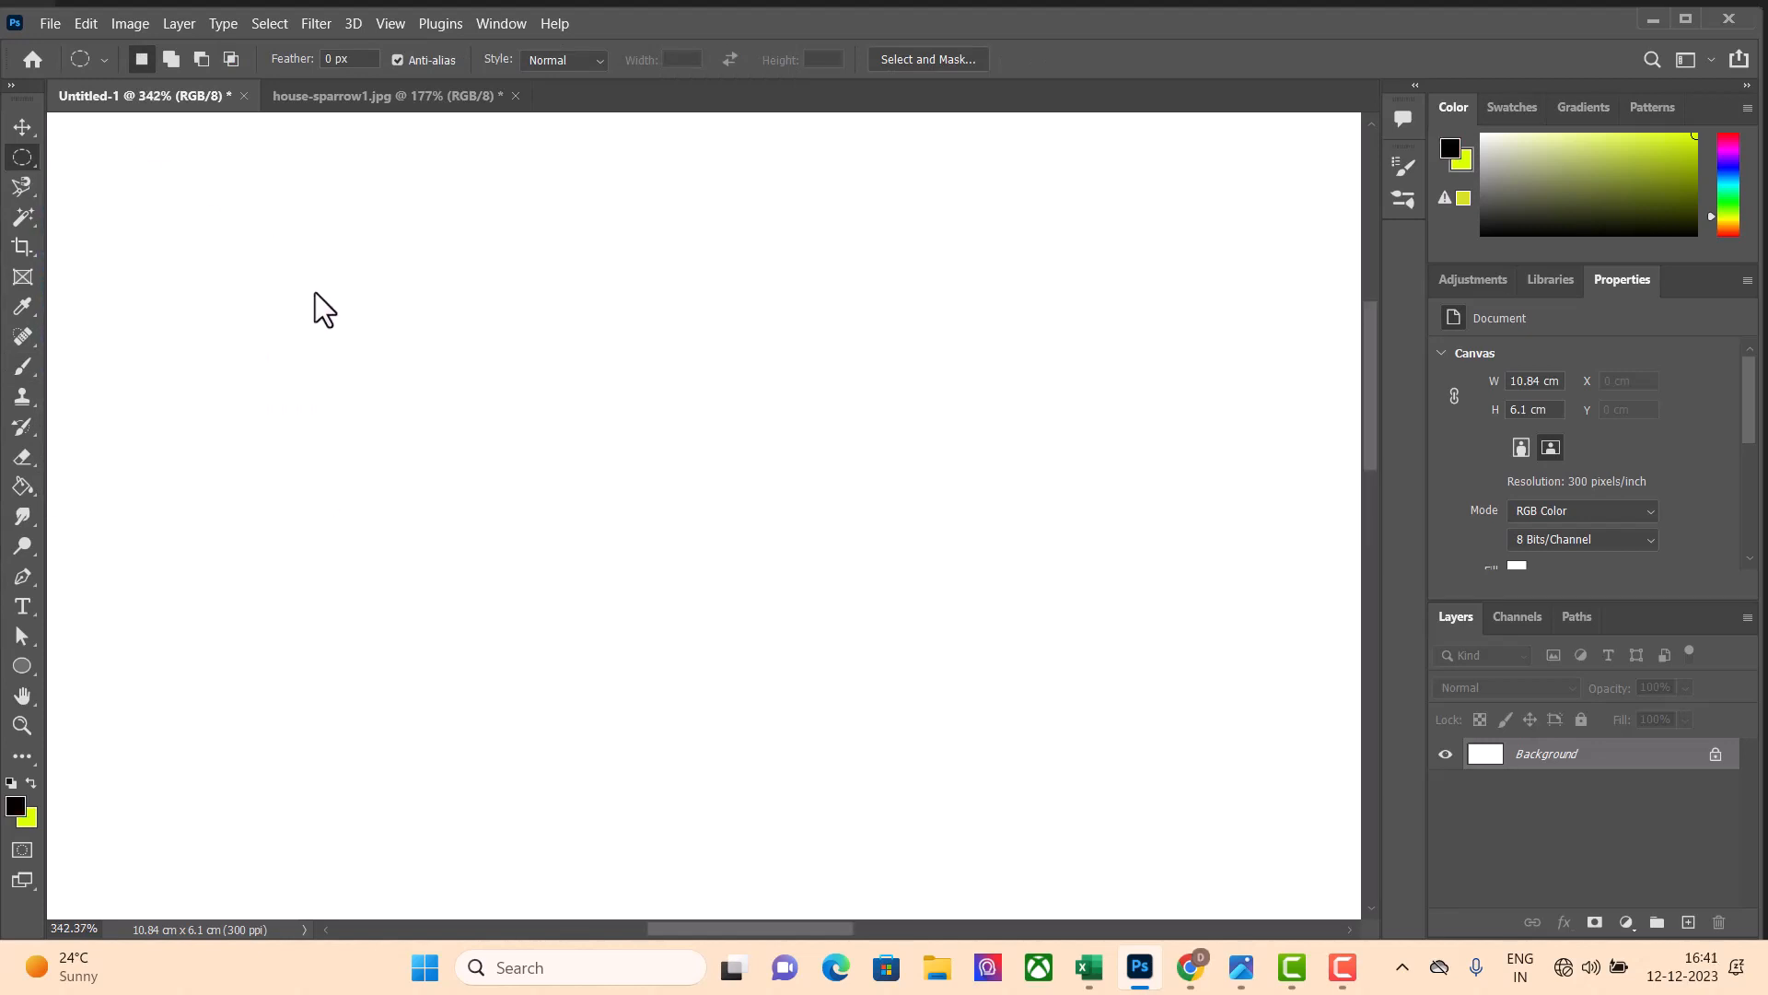
{"action": "left_click_drag", "start_coordinate": [304, 260], "coordinate": [559, 533]}
{"action": "left_click", "coordinate": [23, 365]}
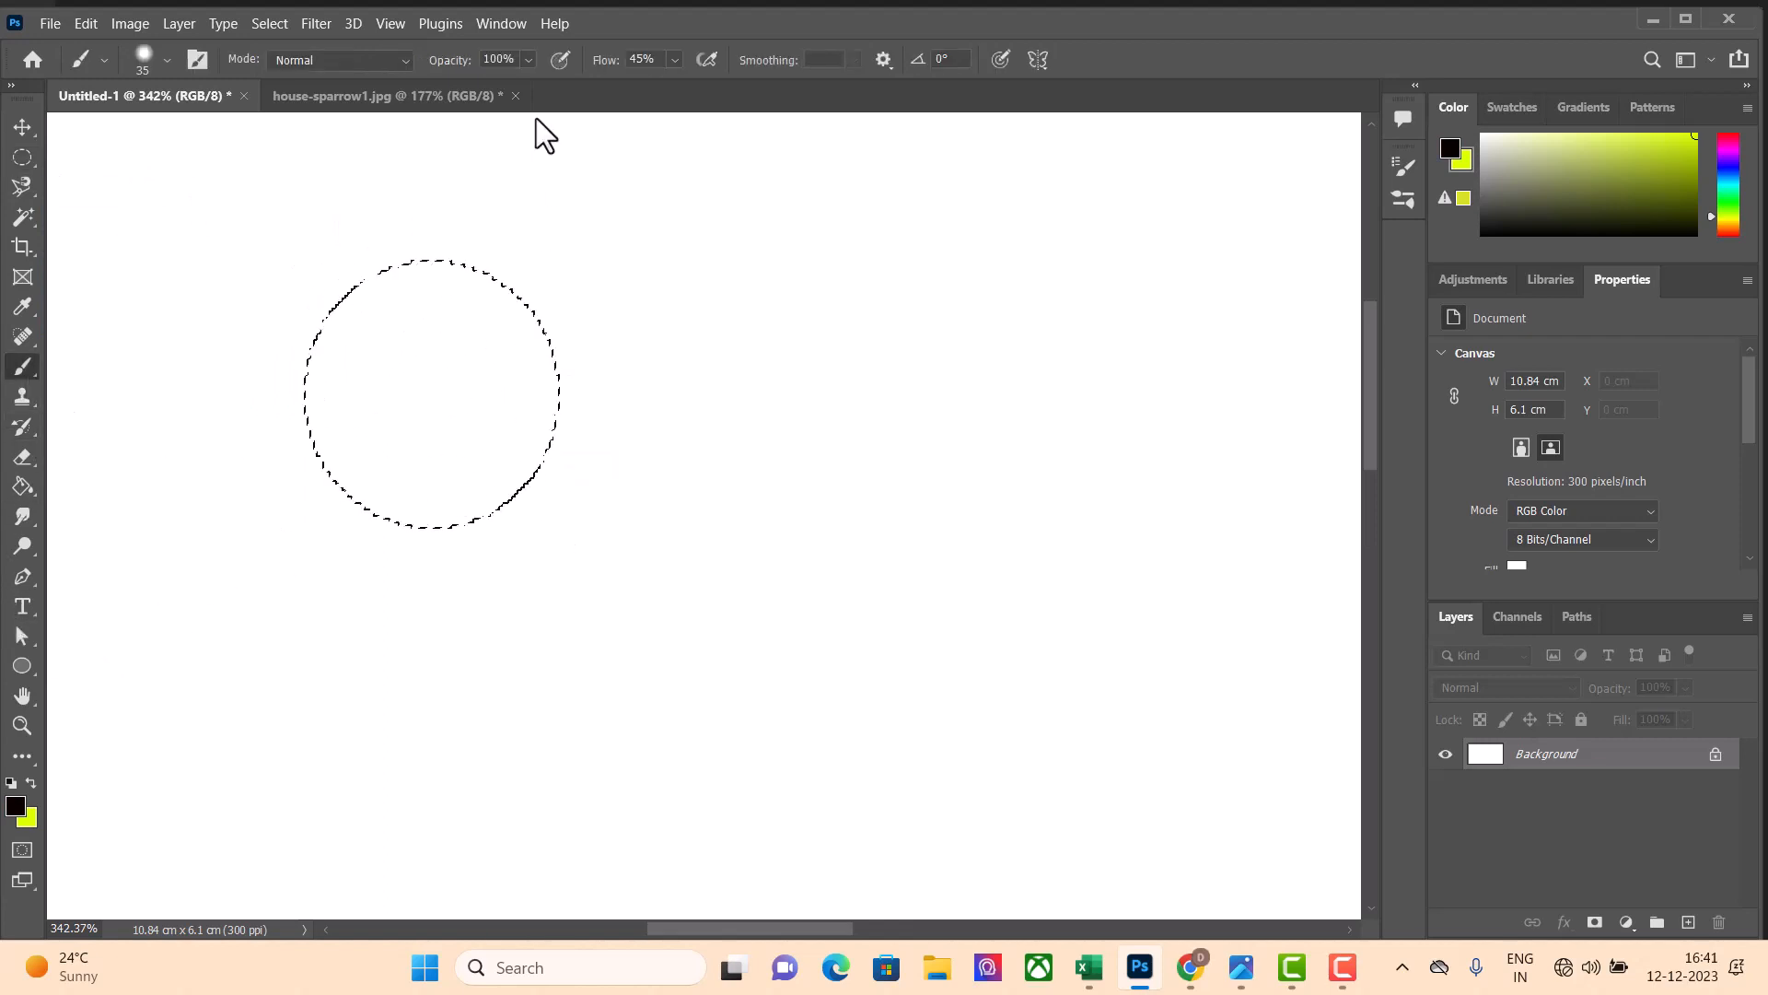
Set the brush flow to 1% and build up black shading around the inside of the circular selection, leaving a white centre
{"action": "left_click", "coordinate": [679, 59]}
{"action": "left_click_drag", "start_coordinate": [682, 81], "coordinate": [638, 95]}
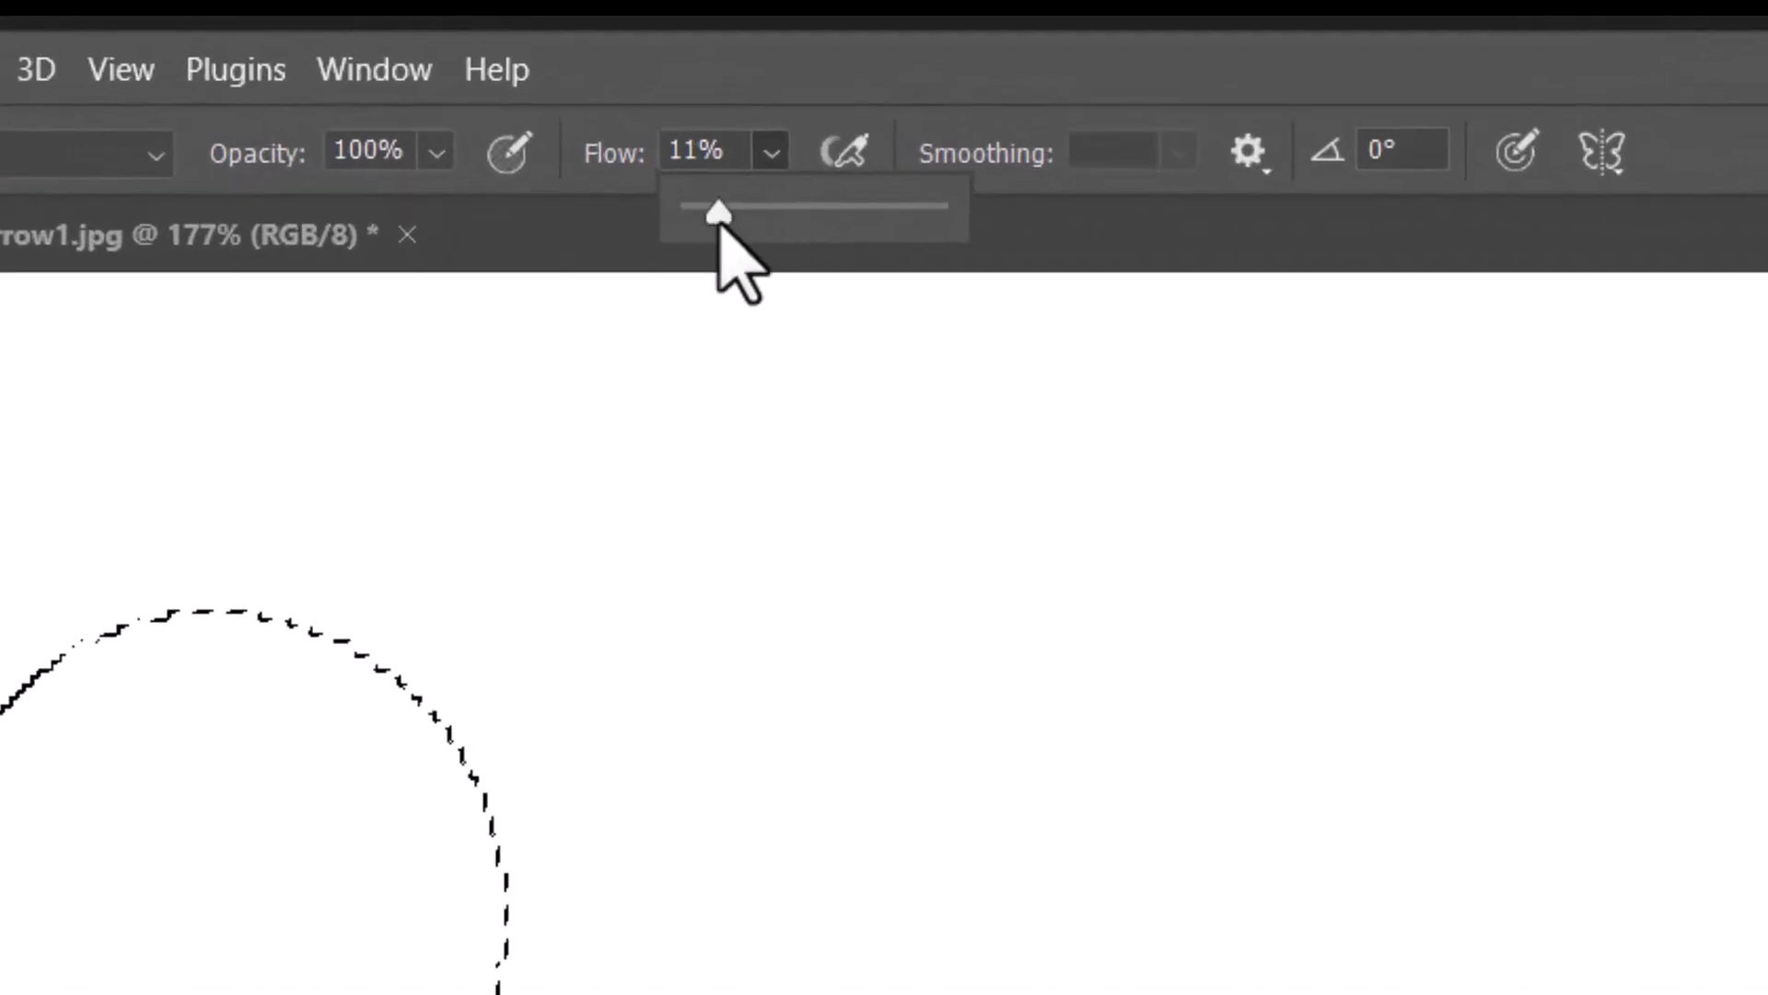
{"action": "left_click_drag", "start_coordinate": [689, 236], "coordinate": [688, 233]}
{"action": "left_click", "coordinate": [270, 721]}
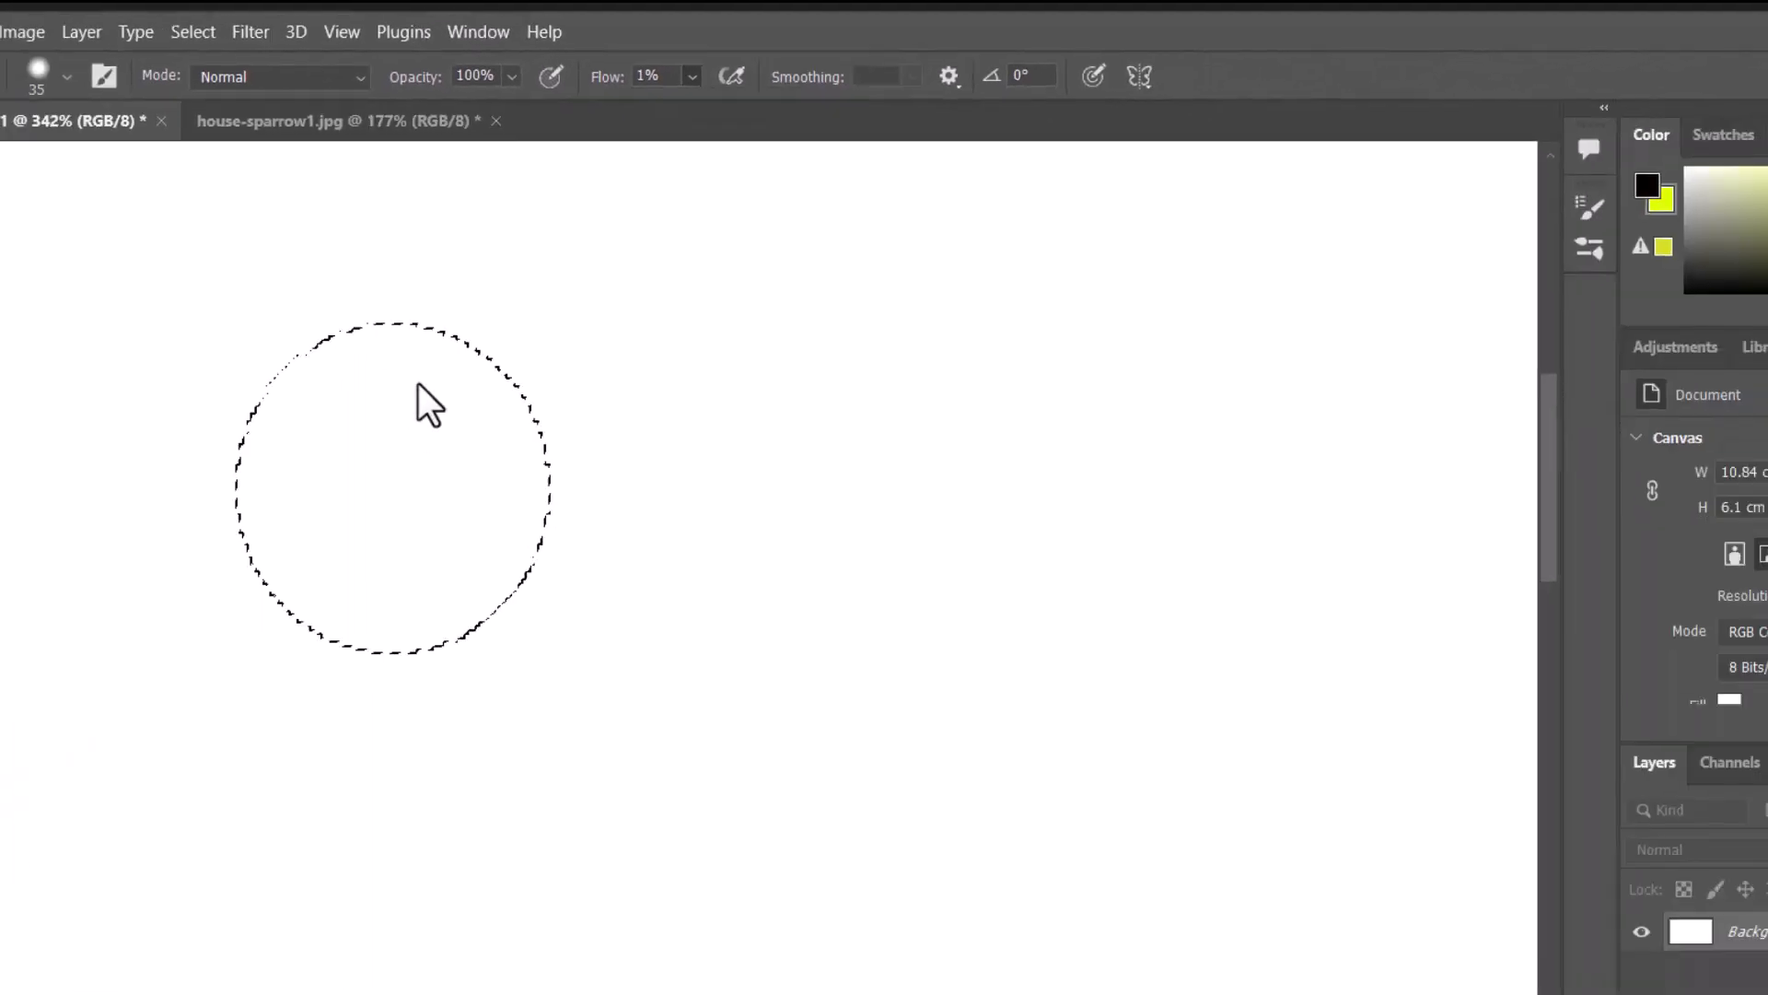
{"action": "left_click_drag", "start_coordinate": [261, 725], "coordinate": [192, 690]}
{"action": "mouse_move", "coordinate": [421, 295]}
{"action": "left_mouse_down"}
{"action": "mouse_move", "coordinate": [369, 298]}
{"action": "mouse_move", "coordinate": [339, 327]}
{"action": "mouse_move", "coordinate": [324, 421]}
{"action": "left_mouse_up"}
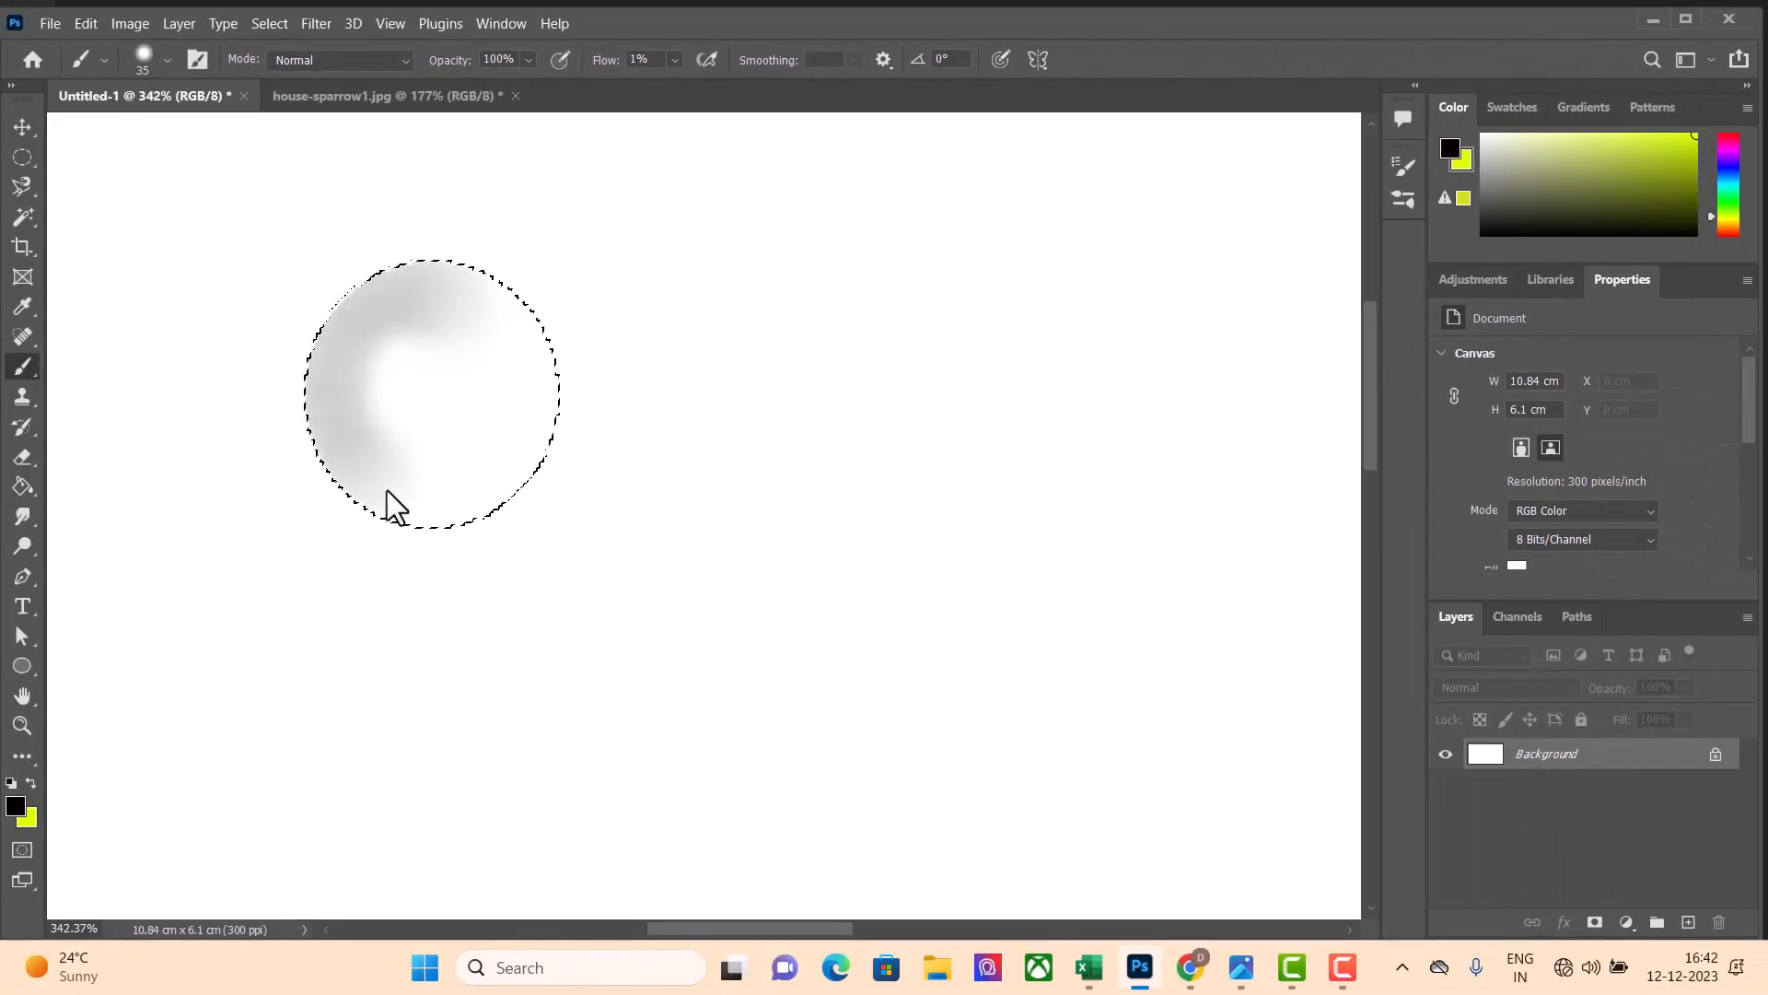
{"action": "mouse_move", "coordinate": [445, 311]}
{"action": "left_mouse_down"}
{"action": "mouse_move", "coordinate": [362, 333]}
{"action": "mouse_move", "coordinate": [355, 399]}
{"action": "left_mouse_up"}
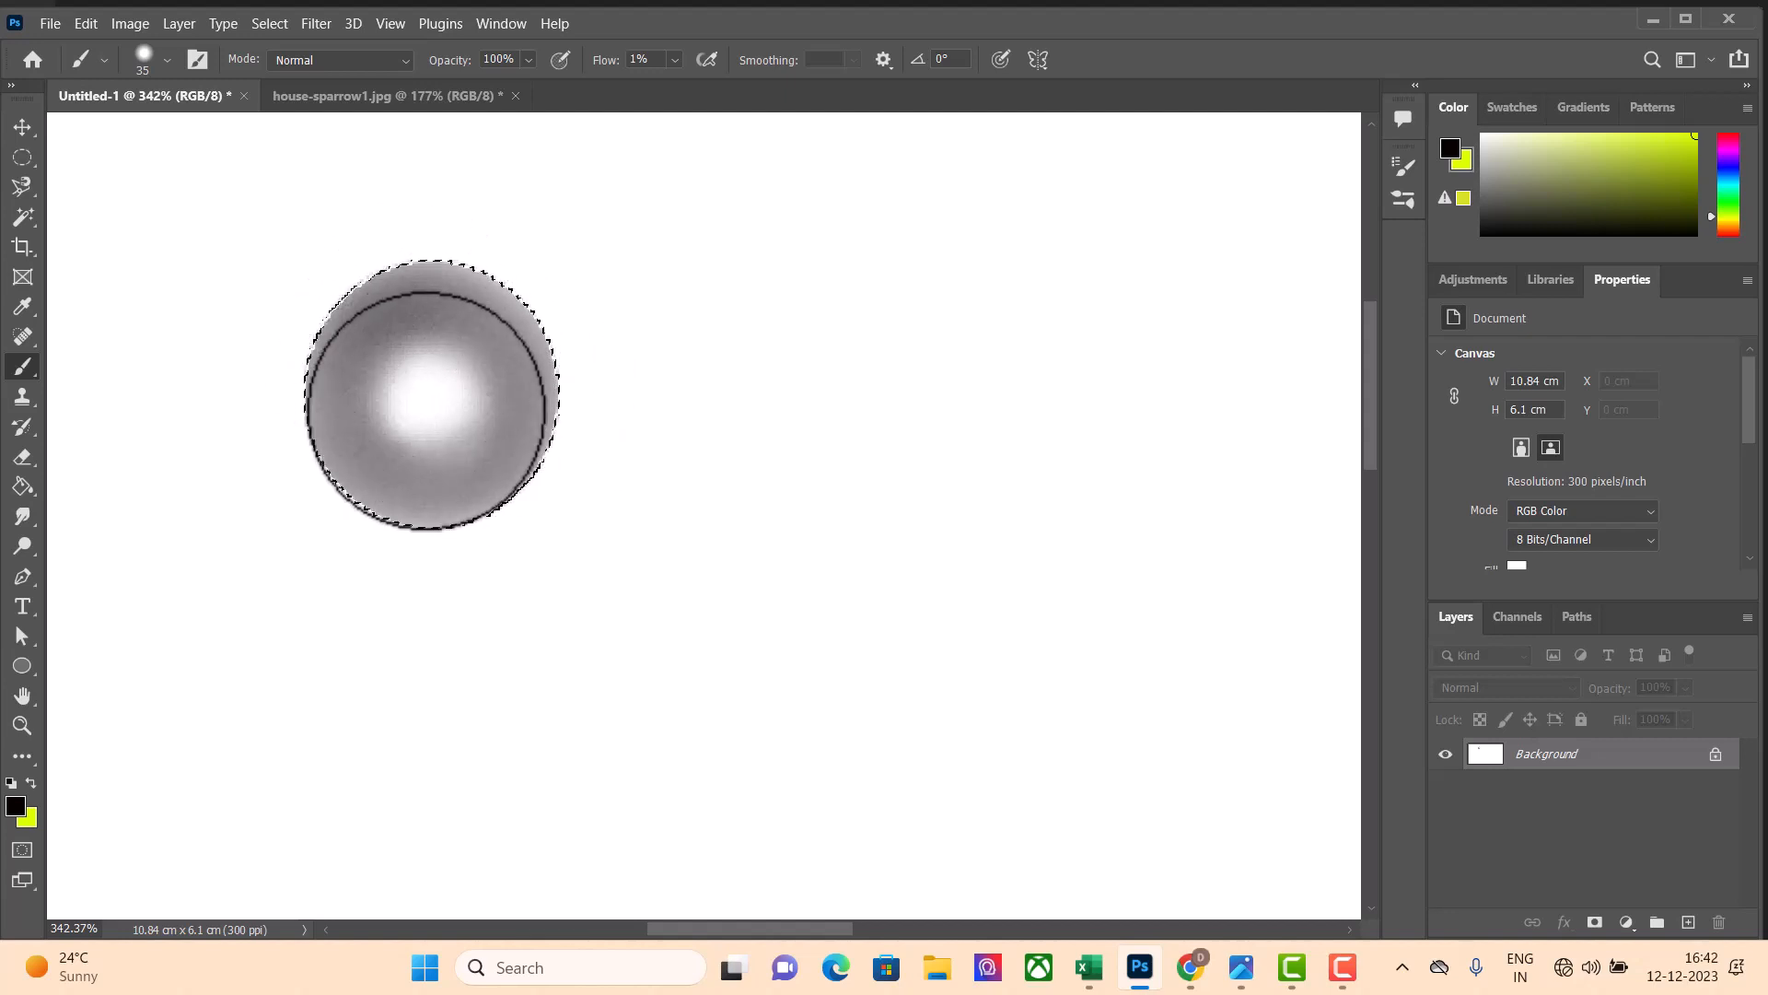
{"action": "mouse_move", "coordinate": [423, 348]}
{"action": "left_mouse_down"}
{"action": "mouse_move", "coordinate": [546, 159]}
{"action": "mouse_move", "coordinate": [473, 193]}
{"action": "mouse_move", "coordinate": [505, 173]}
{"action": "left_mouse_up"}
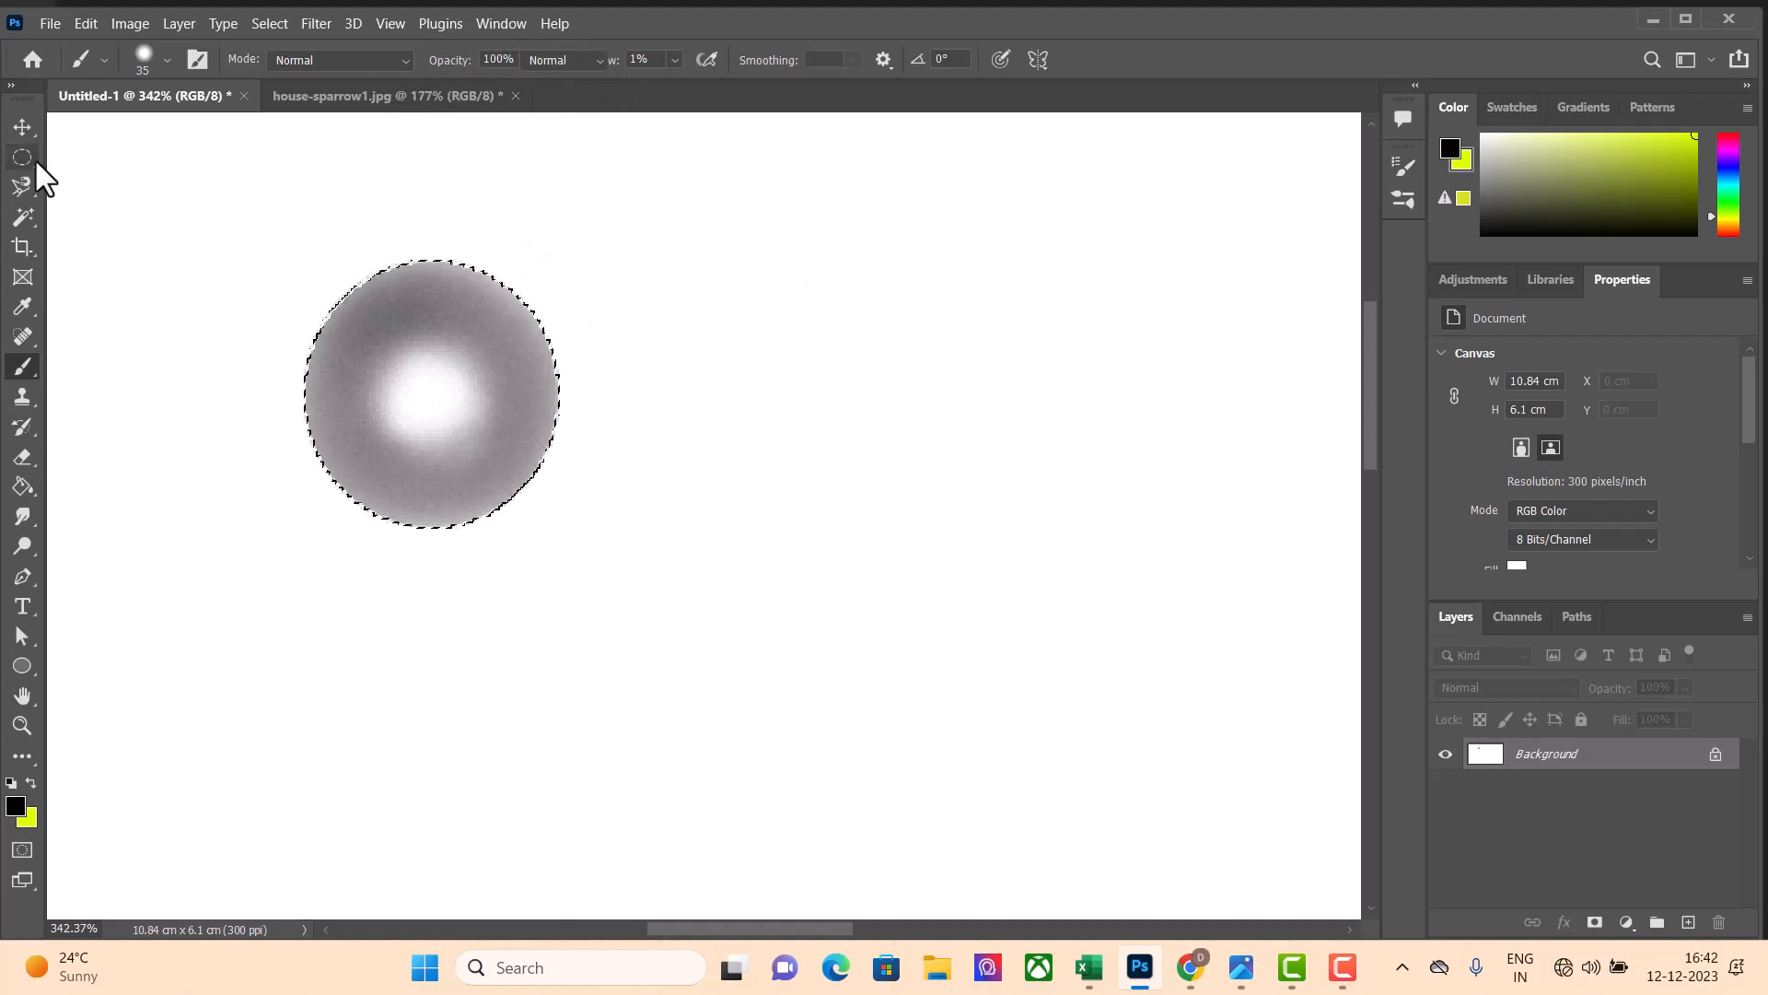
Make a second elliptical selection beside the shaded sphere and return to the Brush tool
{"action": "left_click", "coordinate": [34, 160]}
{"action": "left_click_drag", "start_coordinate": [742, 270], "coordinate": [1039, 539]}
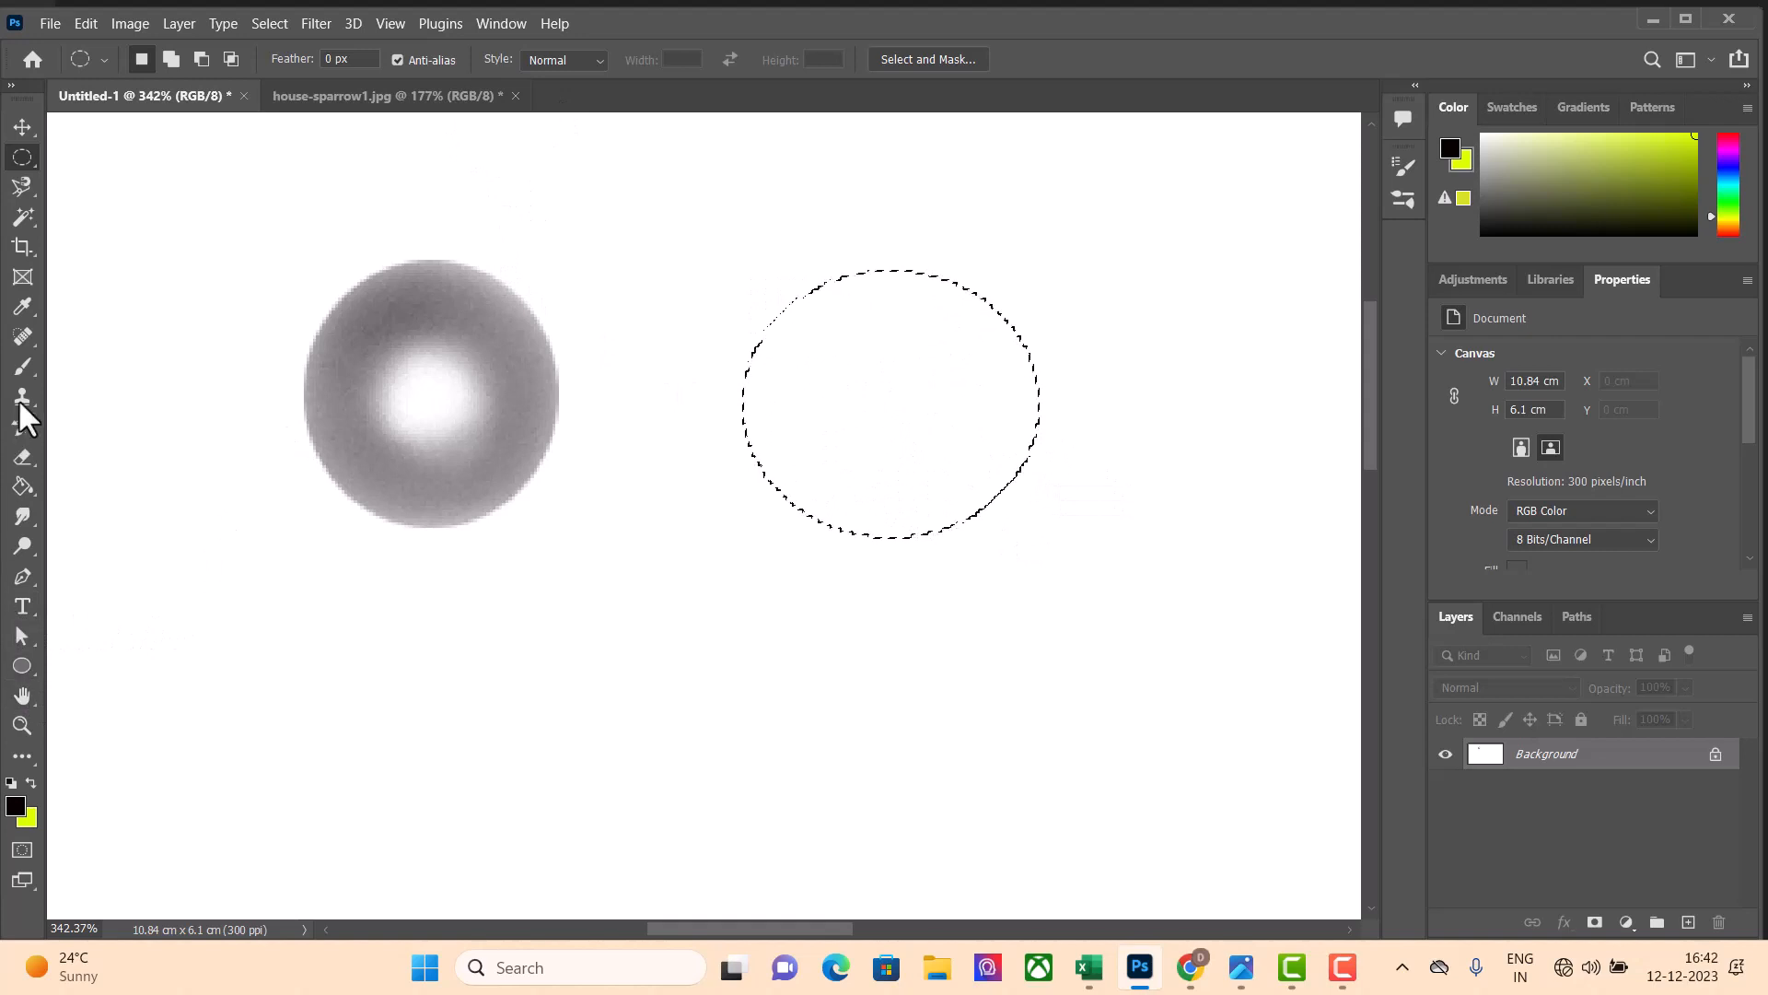
{"action": "left_click", "coordinate": [23, 367]}
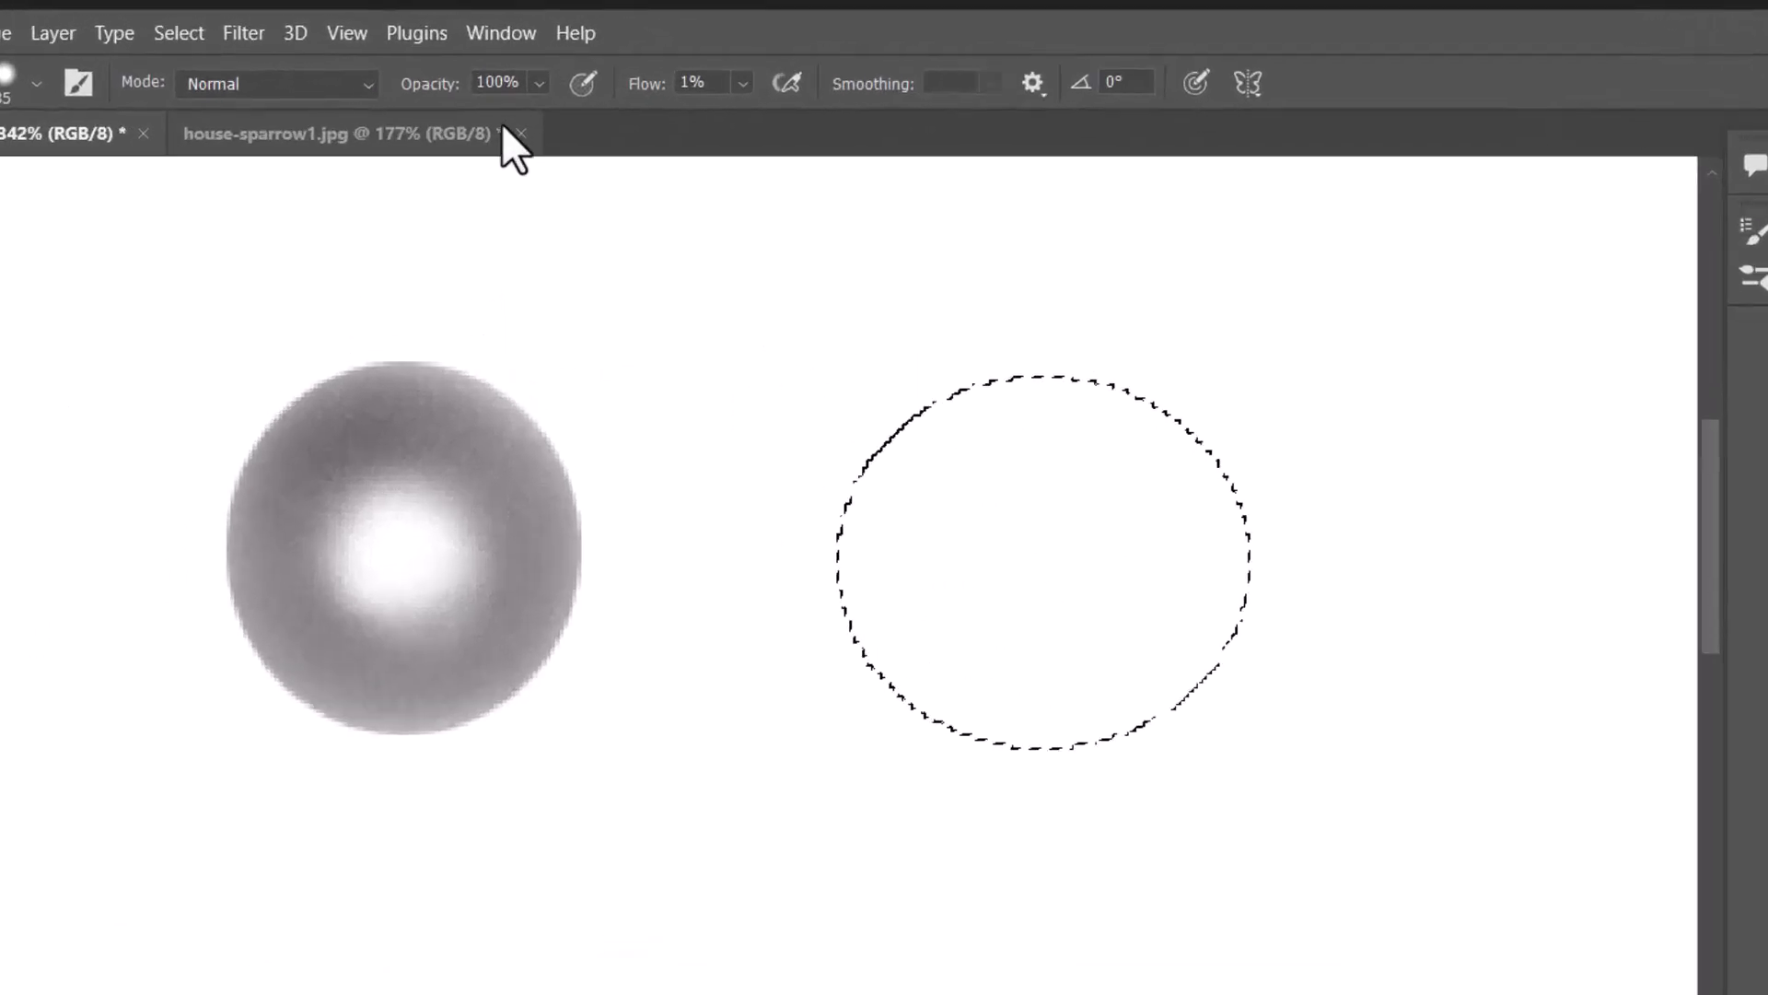
Set the brush to 100% flow and 41% opacity, and choose the Soft Round brush preset
{"action": "left_click", "coordinate": [675, 60]}
{"action": "left_click_drag", "start_coordinate": [678, 85], "coordinate": [977, 107]}
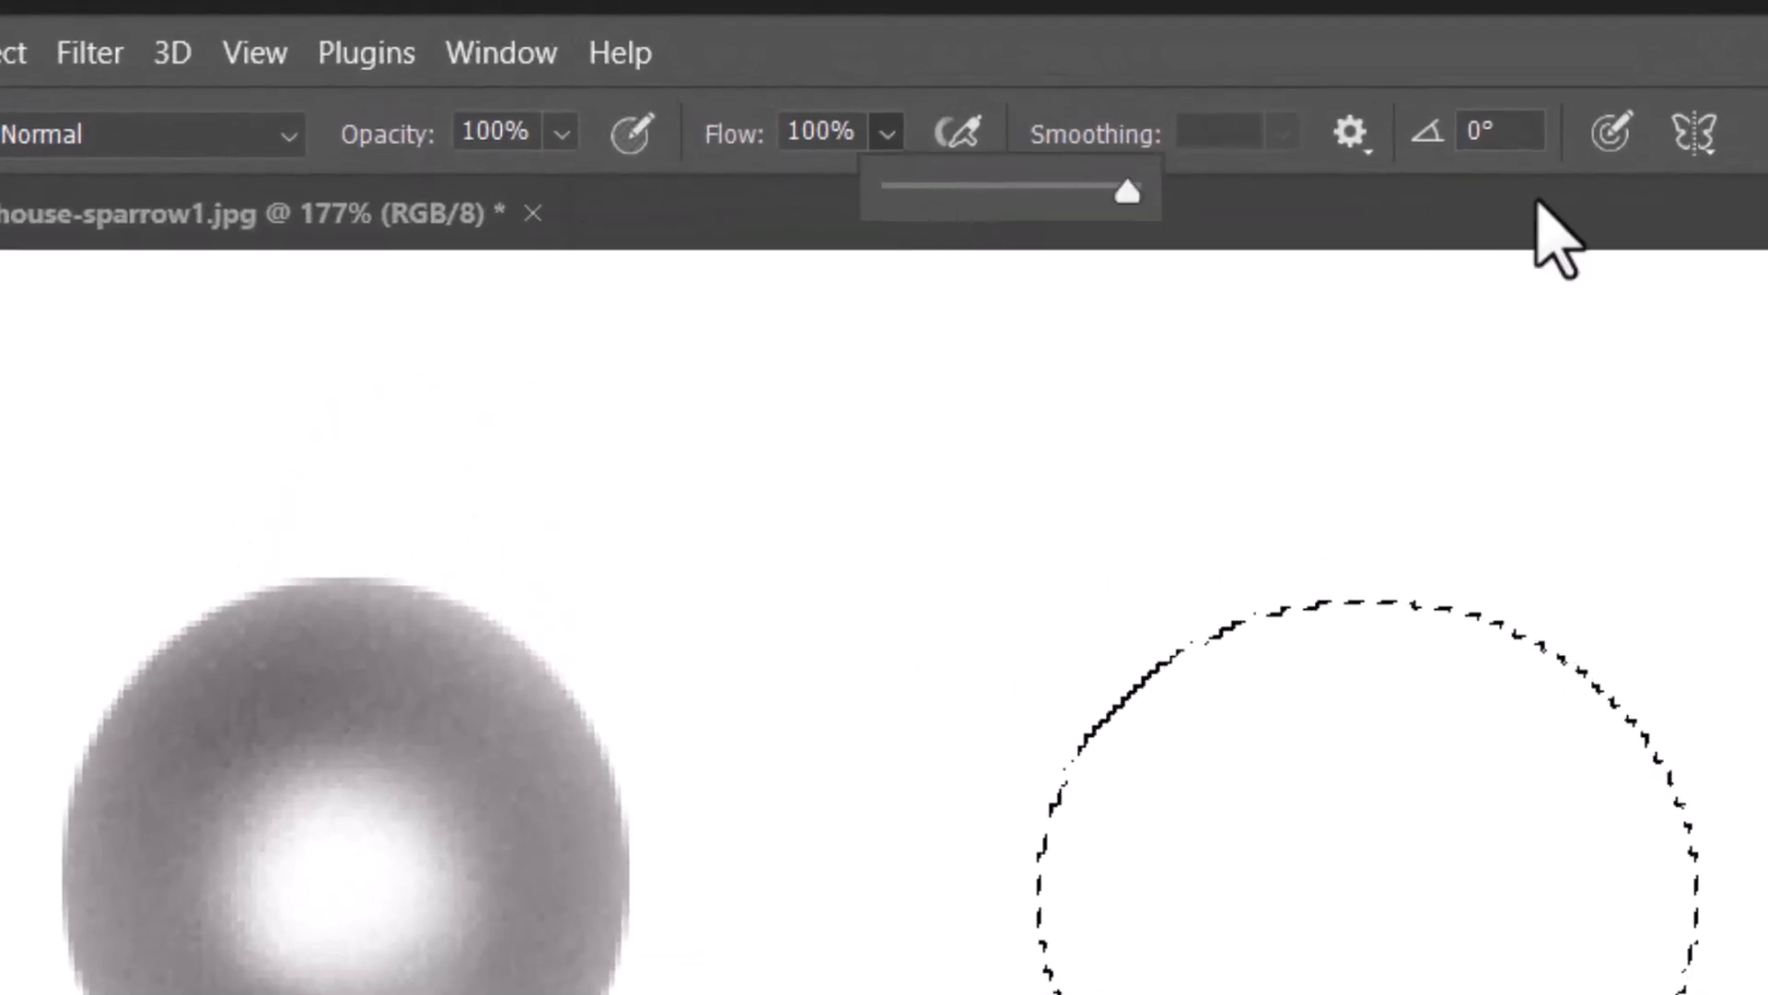
{"action": "left_click", "coordinate": [570, 134]}
{"action": "left_click_drag", "start_coordinate": [629, 187], "coordinate": [477, 188]}
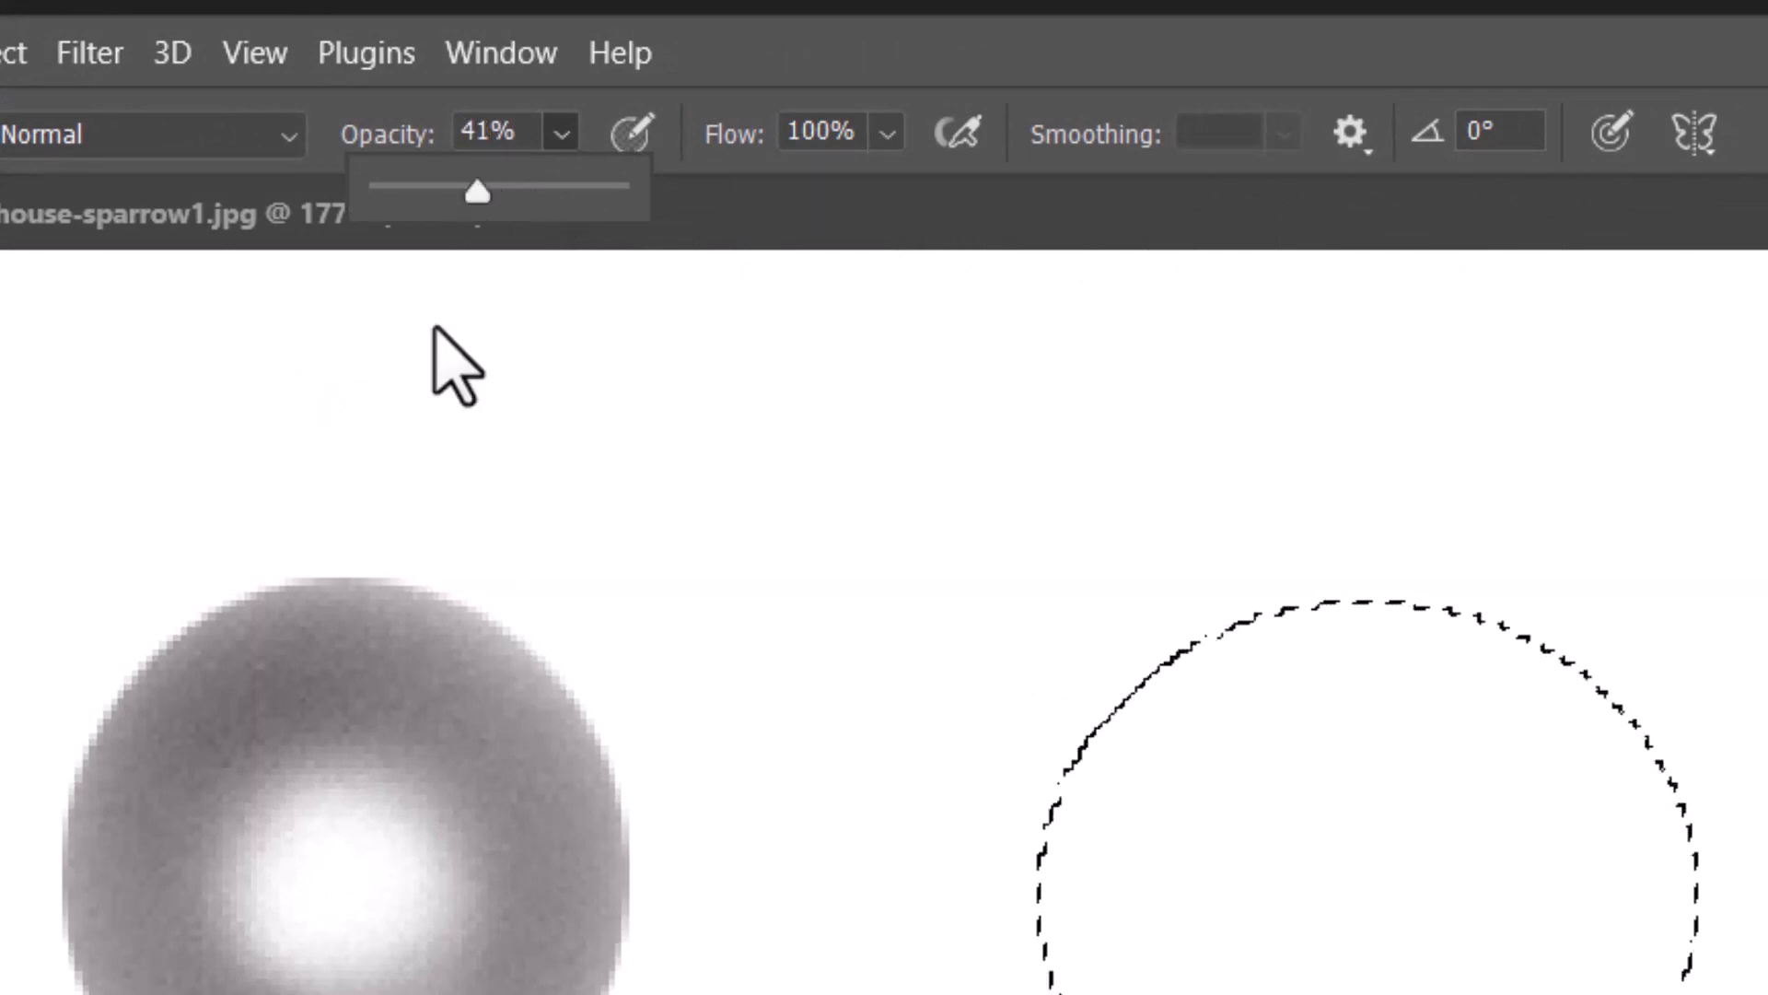
{"action": "left_click", "coordinate": [1291, 721]}
{"action": "left_click", "coordinate": [166, 60]}
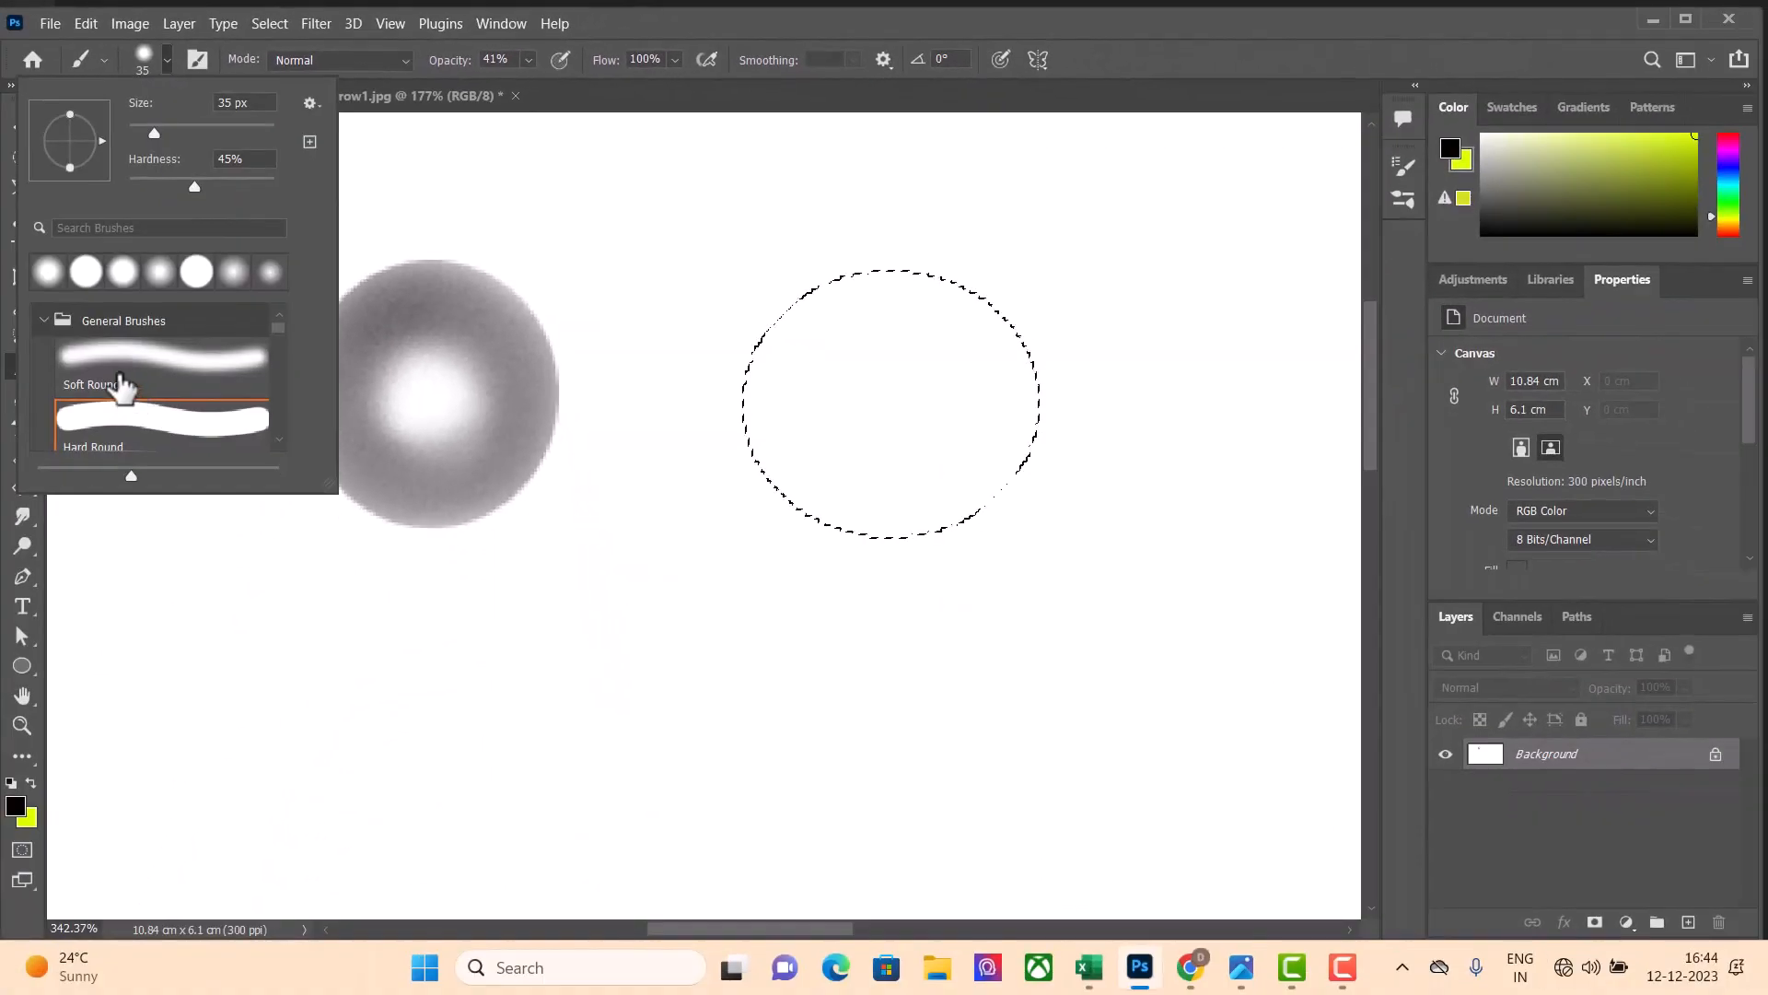
{"action": "left_click", "coordinate": [138, 387]}
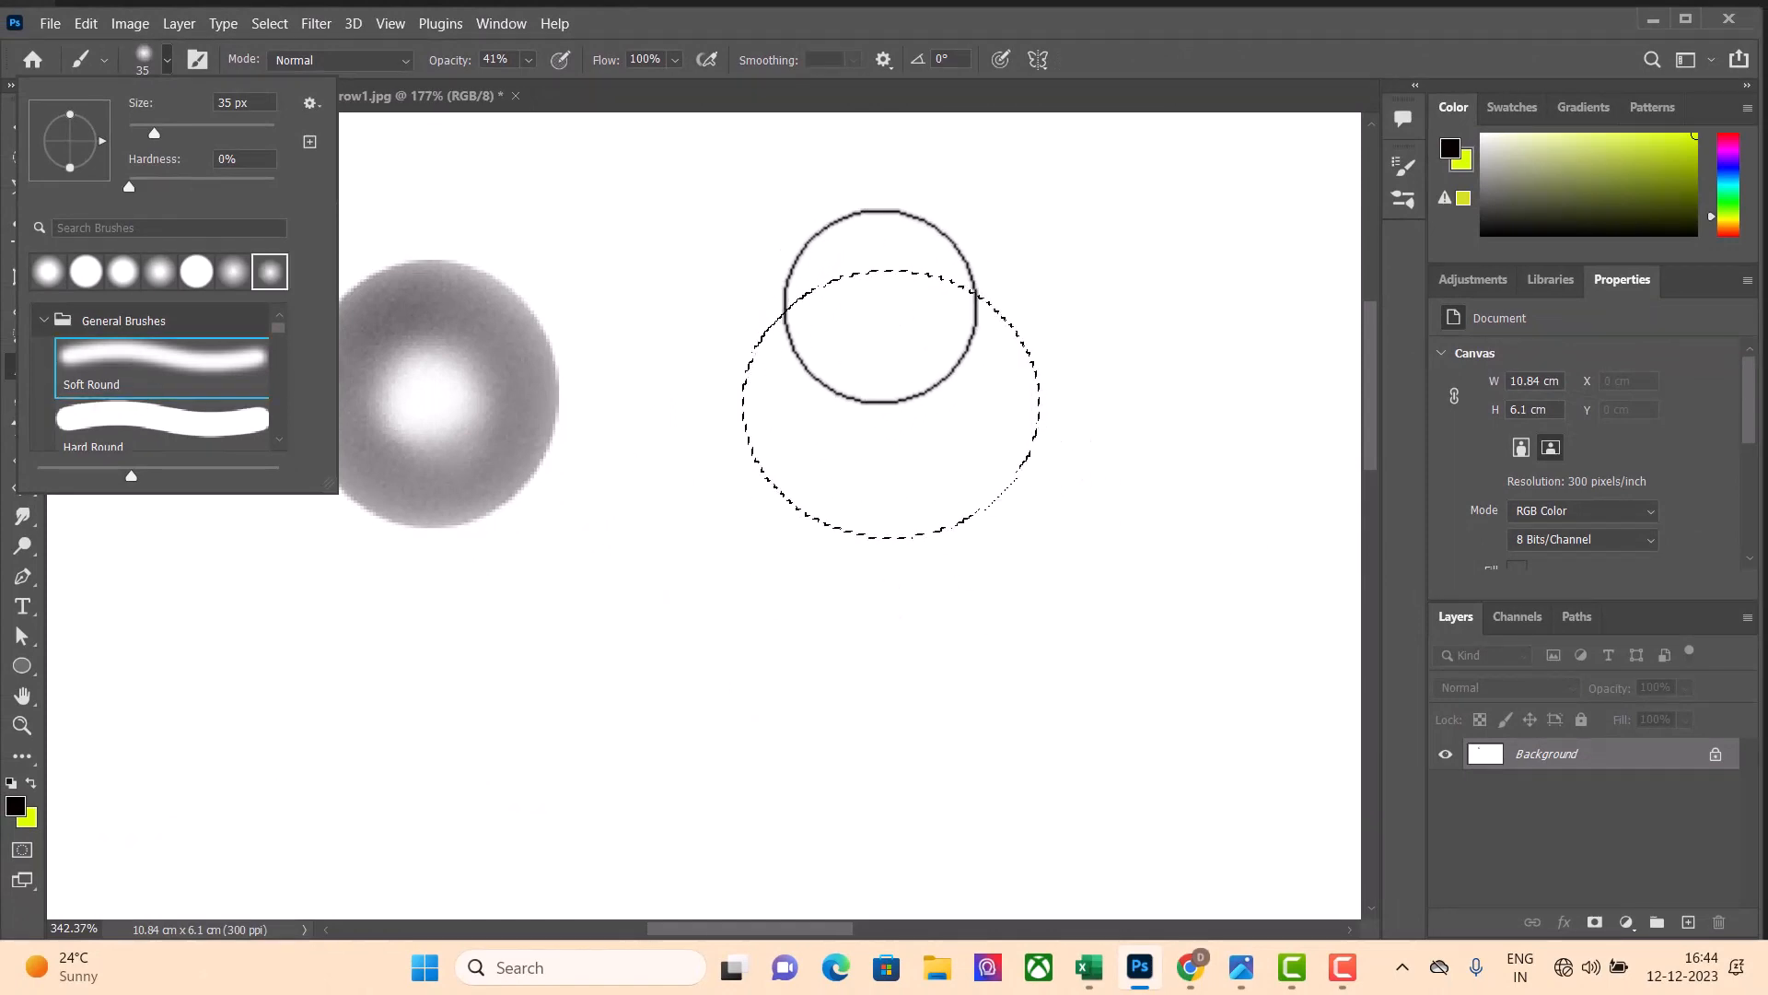
Fill the second elliptical selection with semi-transparent black strokes, painting over it again to darken it
{"action": "left_click_drag", "start_coordinate": [880, 306], "coordinate": [834, 314]}
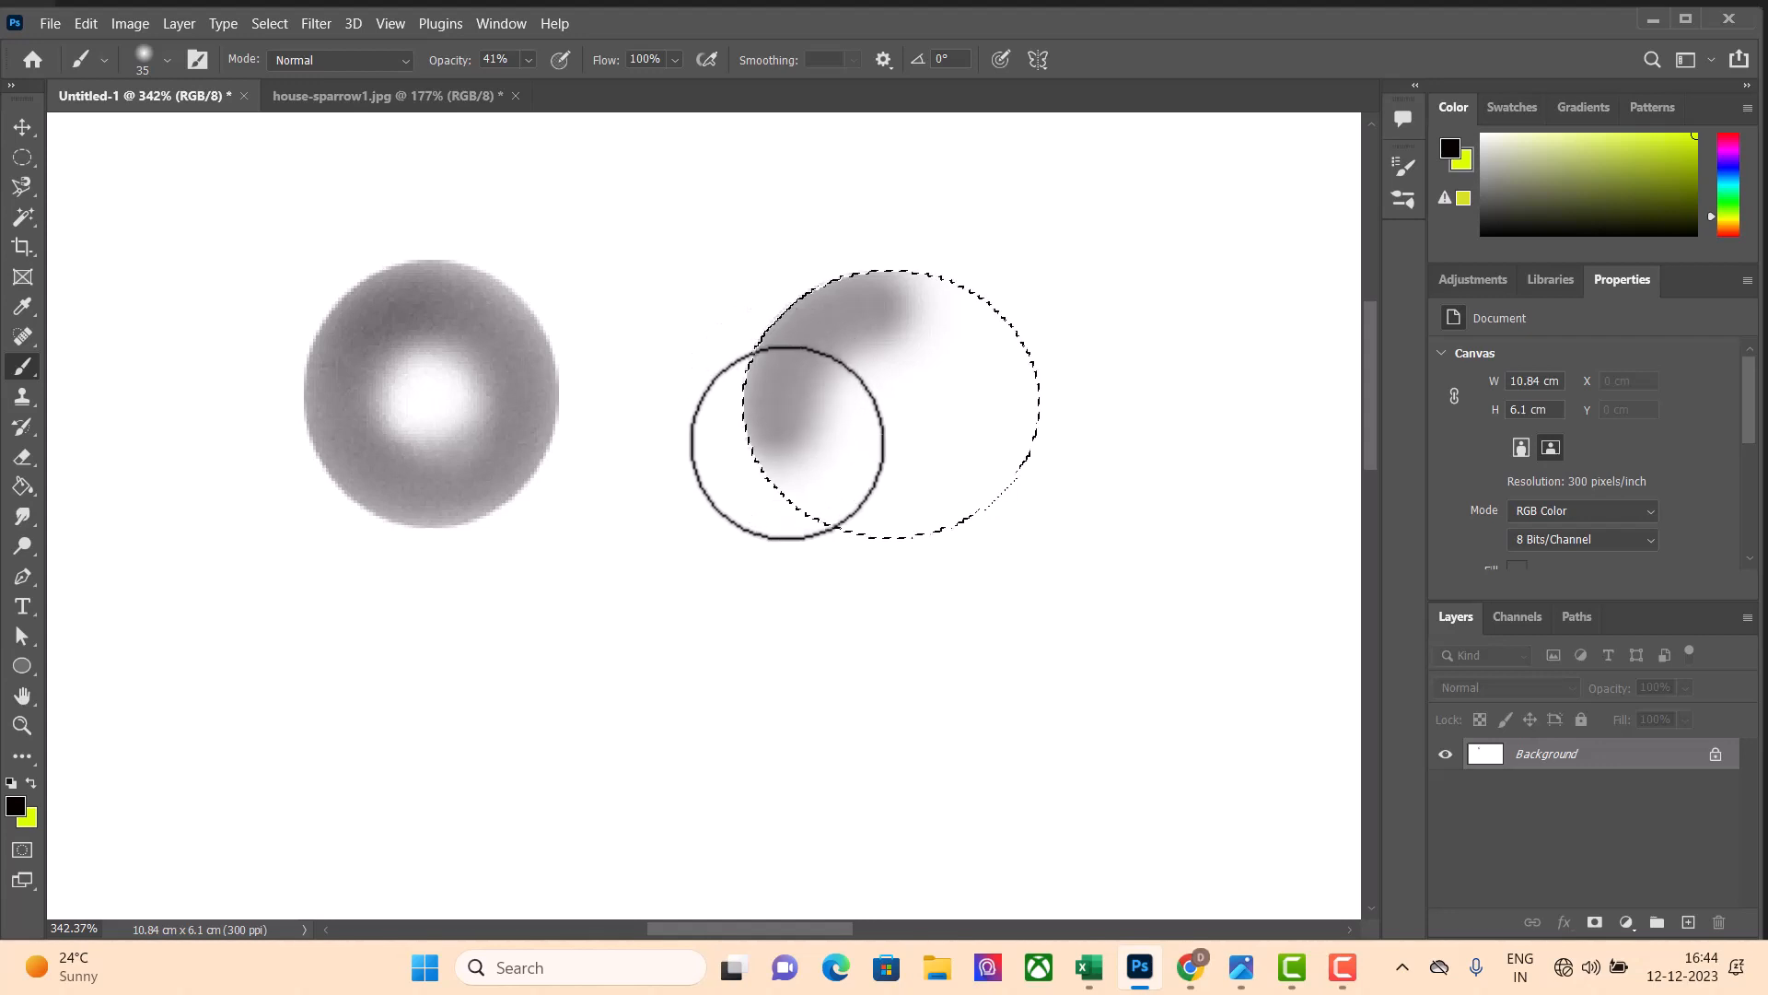
{"action": "mouse_move", "coordinate": [988, 503]}
{"action": "left_mouse_down"}
{"action": "mouse_move", "coordinate": [1022, 404]}
{"action": "mouse_move", "coordinate": [1003, 368]}
{"action": "mouse_move", "coordinate": [954, 308]}
{"action": "mouse_move", "coordinate": [851, 304]}
{"action": "left_mouse_up"}
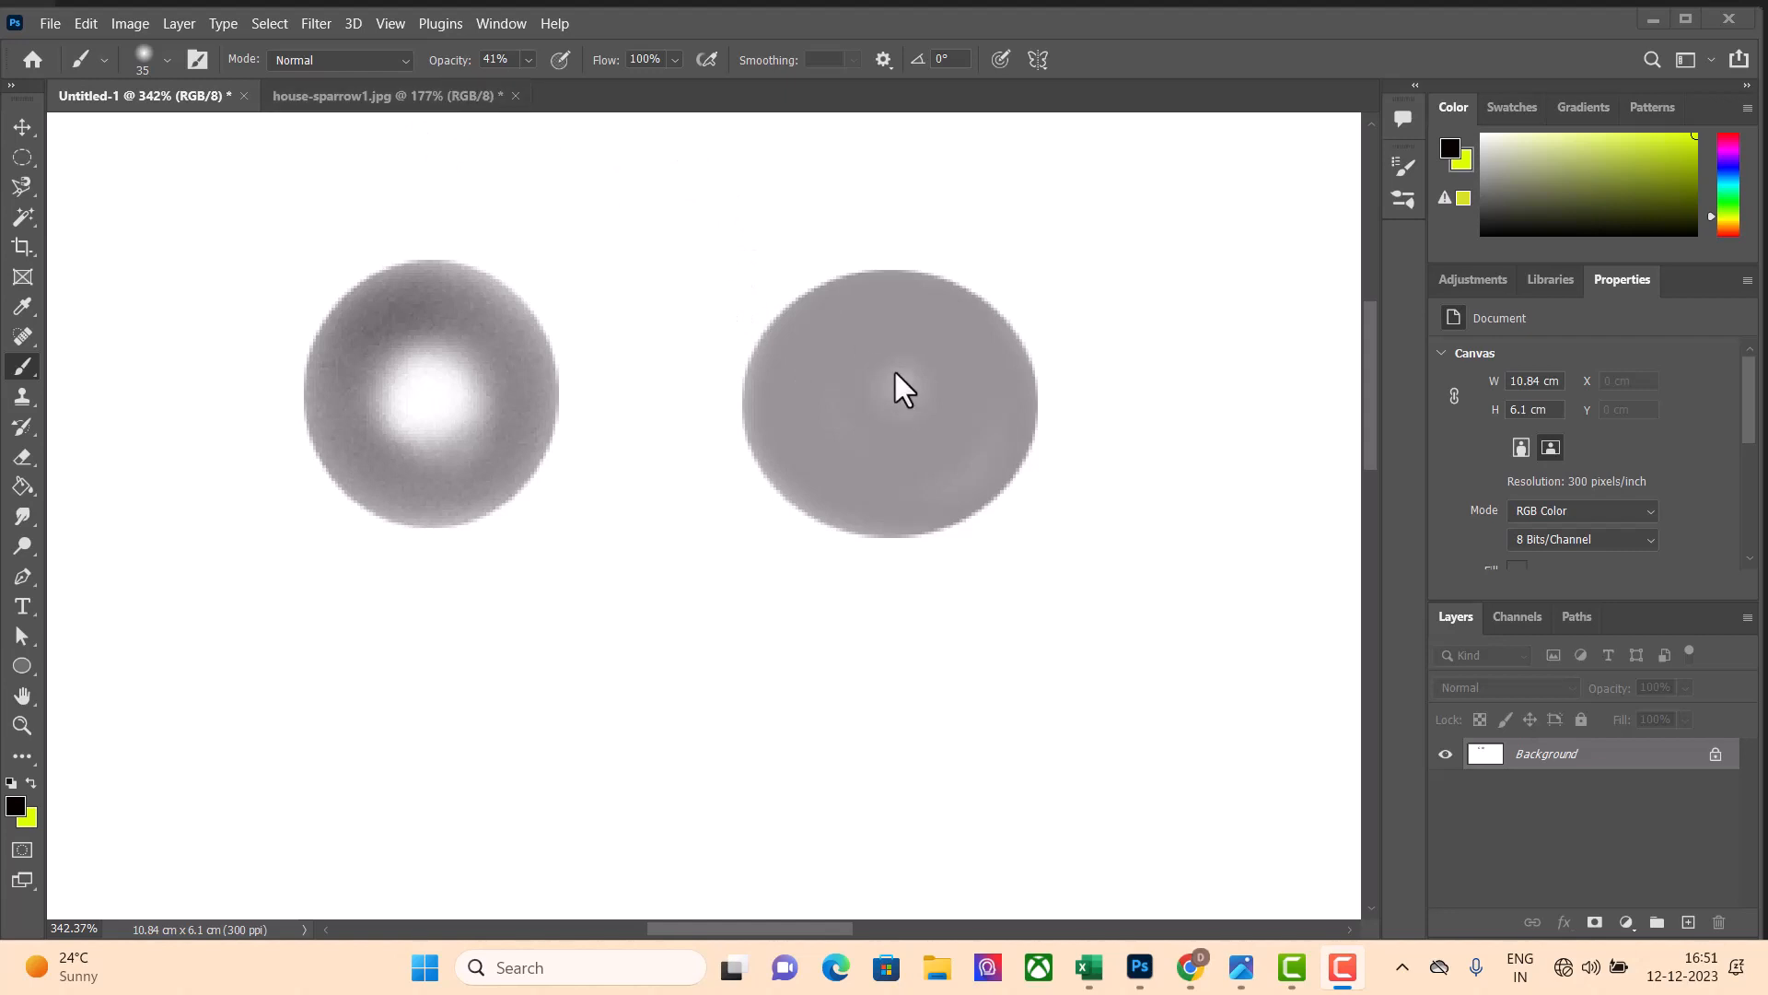
{"action": "left_click", "coordinate": [880, 390]}
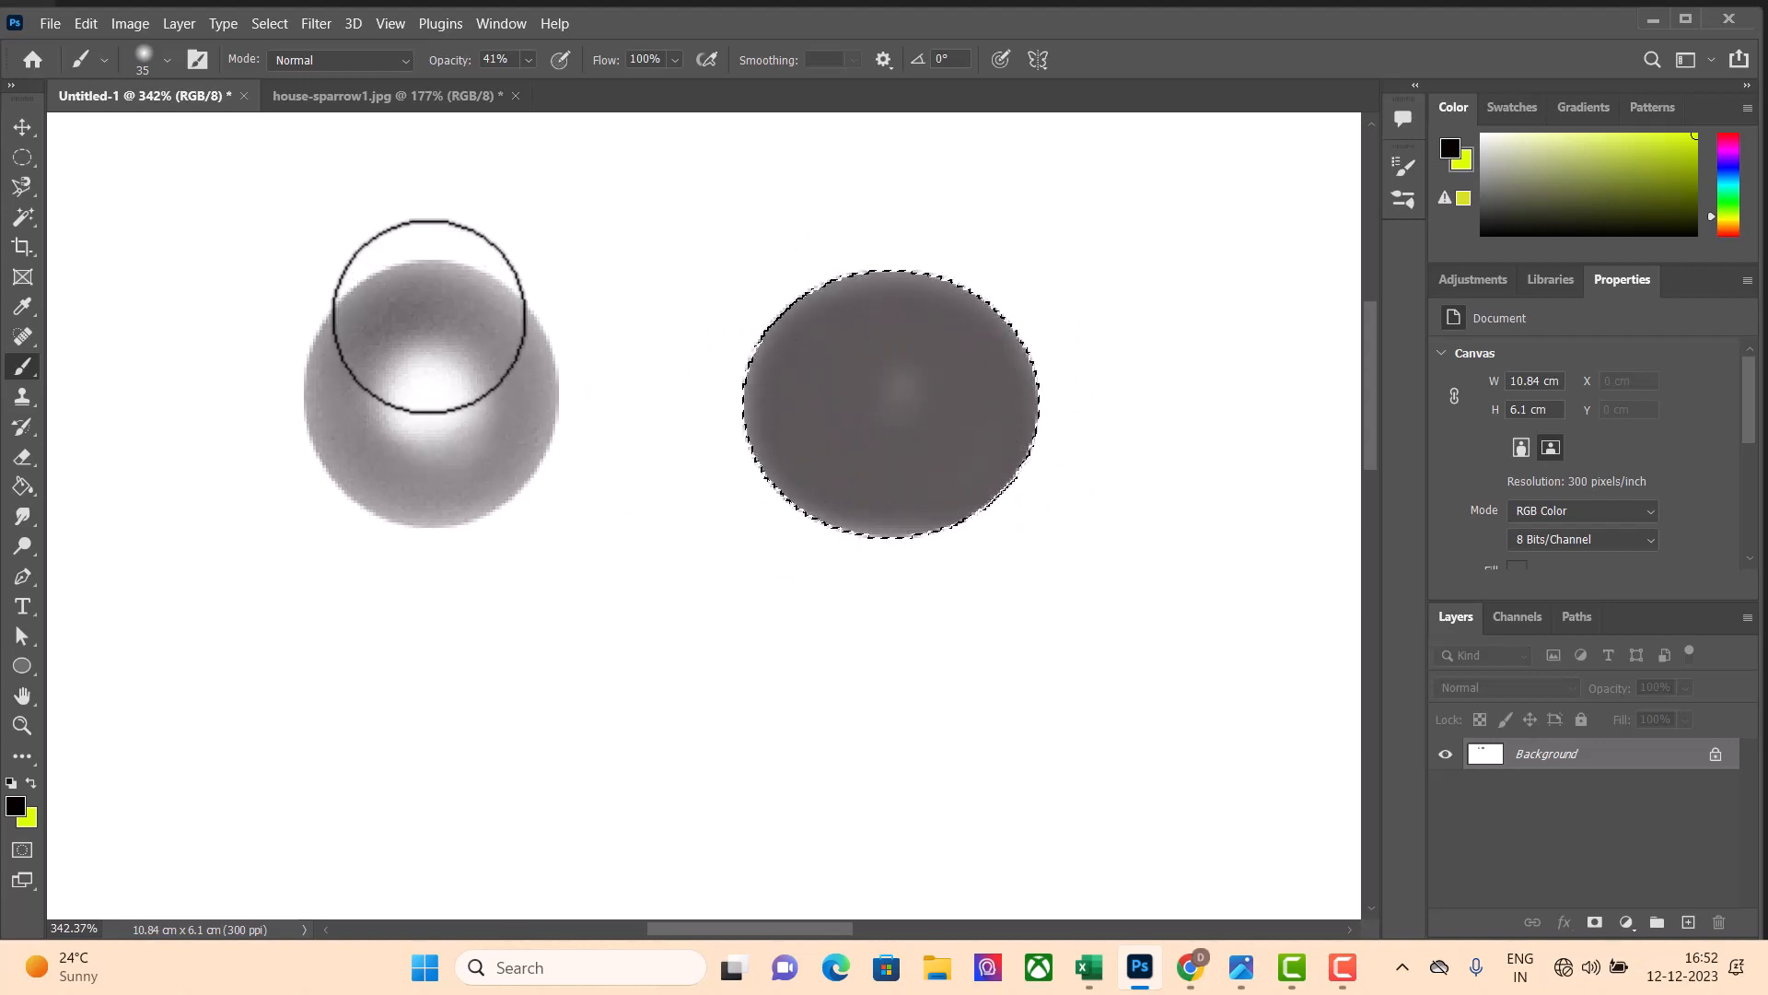
Set the brush opacity to 100% and its flow to 40%
{"action": "left_click", "coordinate": [529, 60]}
{"action": "left_click_drag", "start_coordinate": [539, 83], "coordinate": [696, 83]}
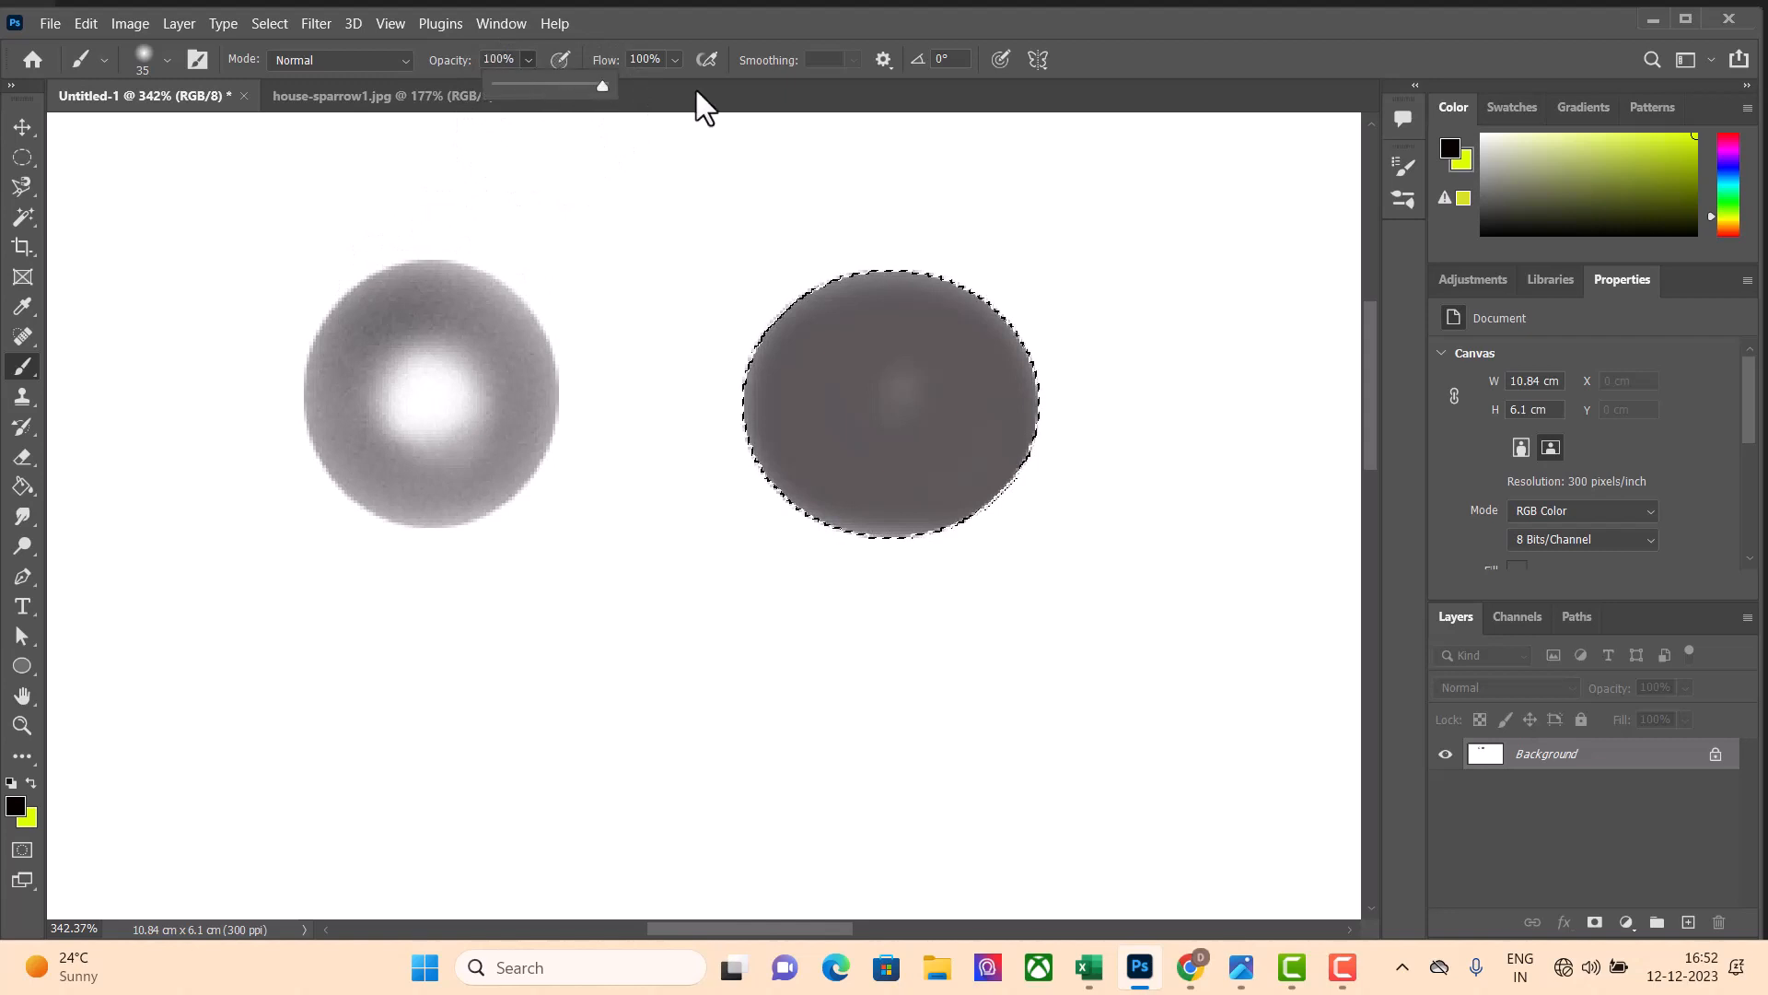
{"action": "left_click", "coordinate": [675, 60]}
{"action": "left_click", "coordinate": [631, 84]}
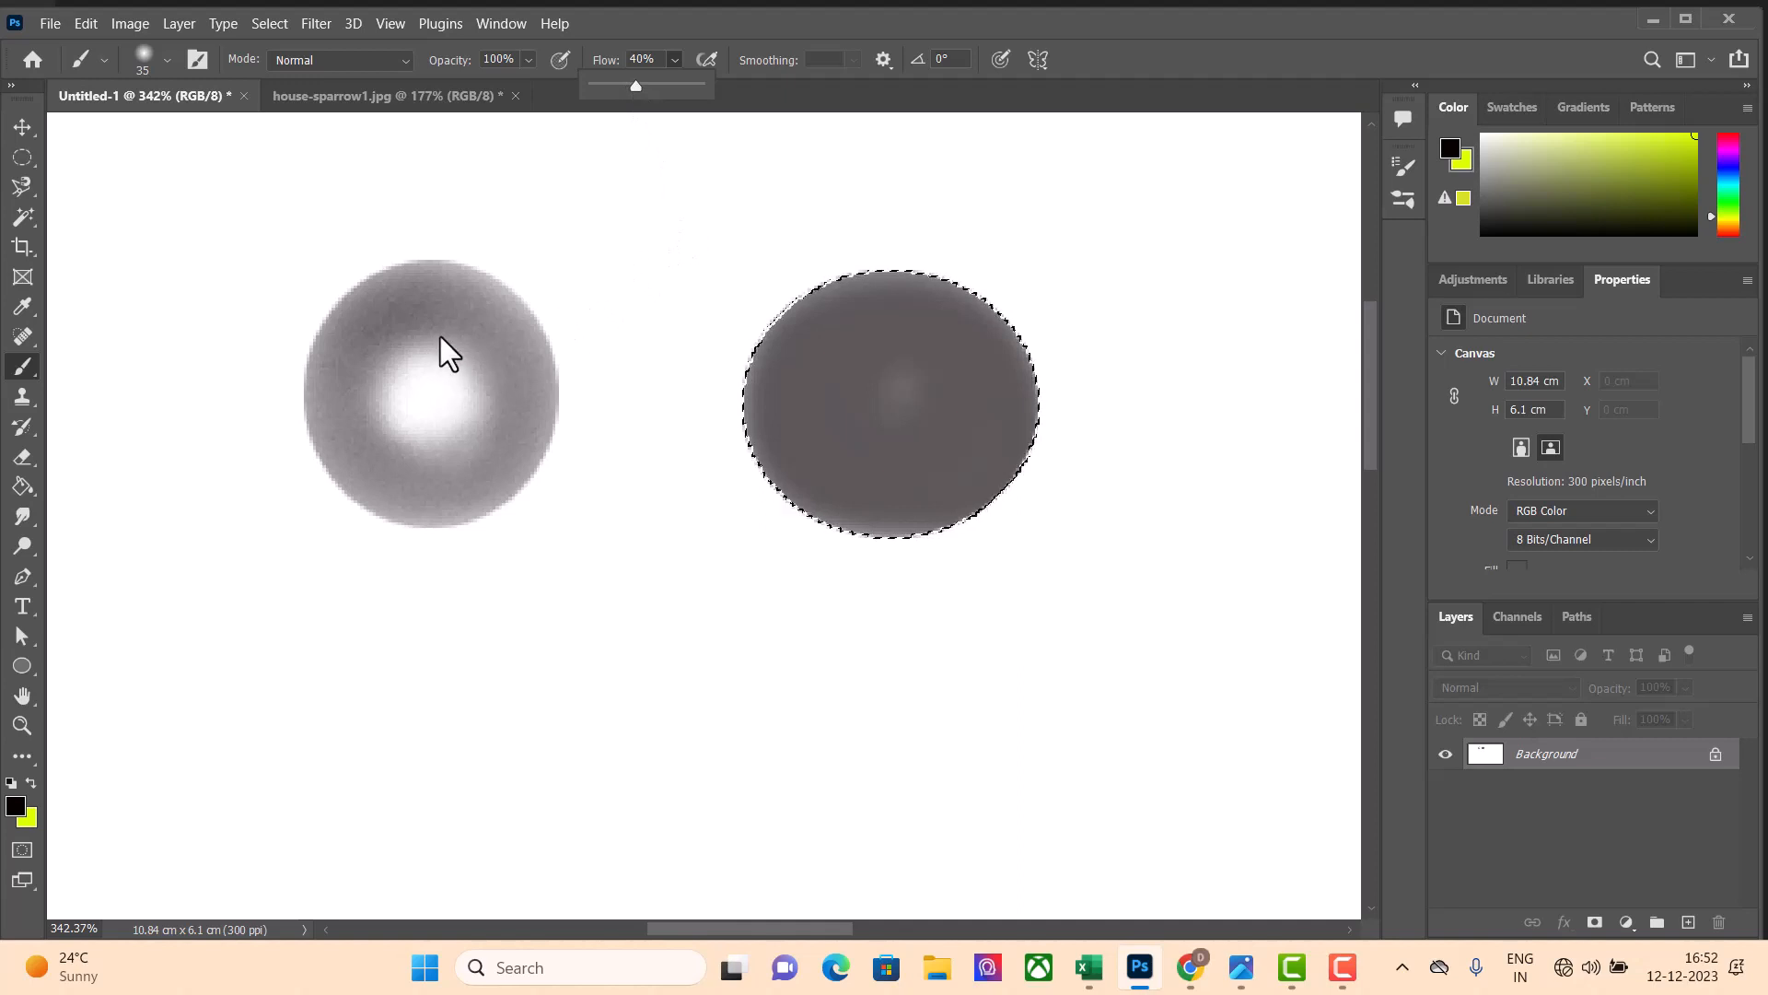
Make a third circular selection beside the two shaded shapes and shade it in black with a lighter centre
{"action": "left_click", "coordinate": [22, 158]}
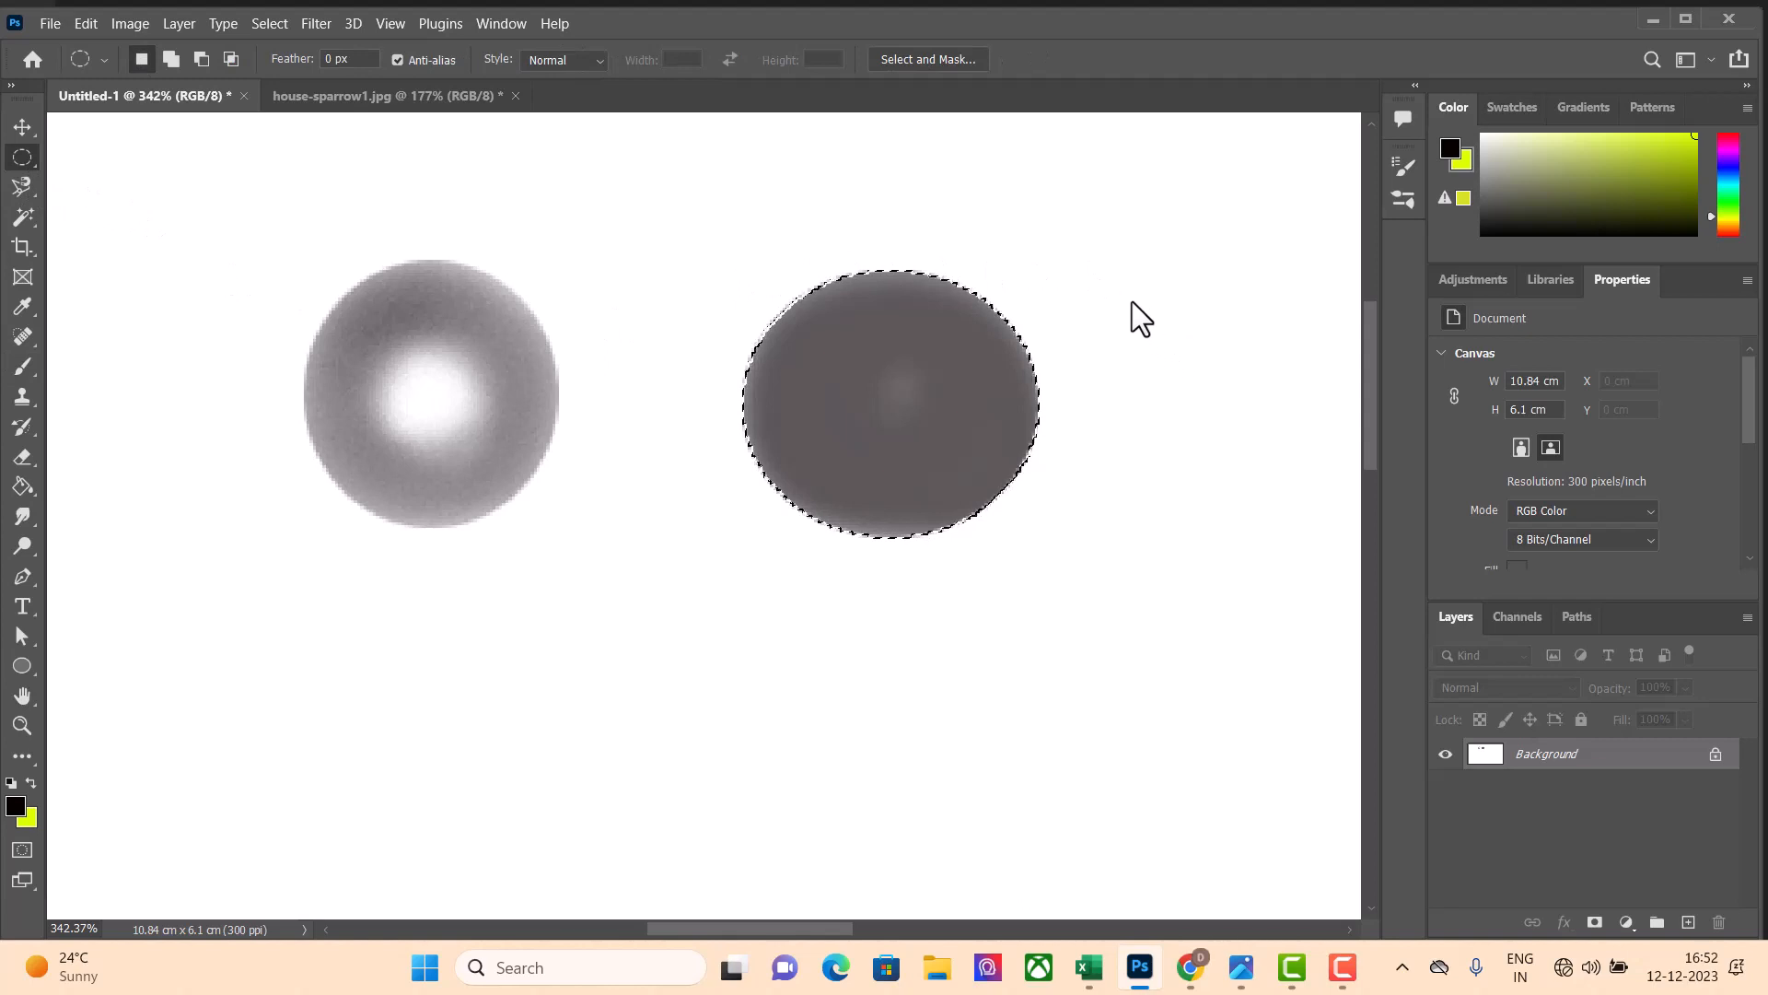
{"action": "left_click_drag", "start_coordinate": [1131, 302], "coordinate": [1351, 540]}
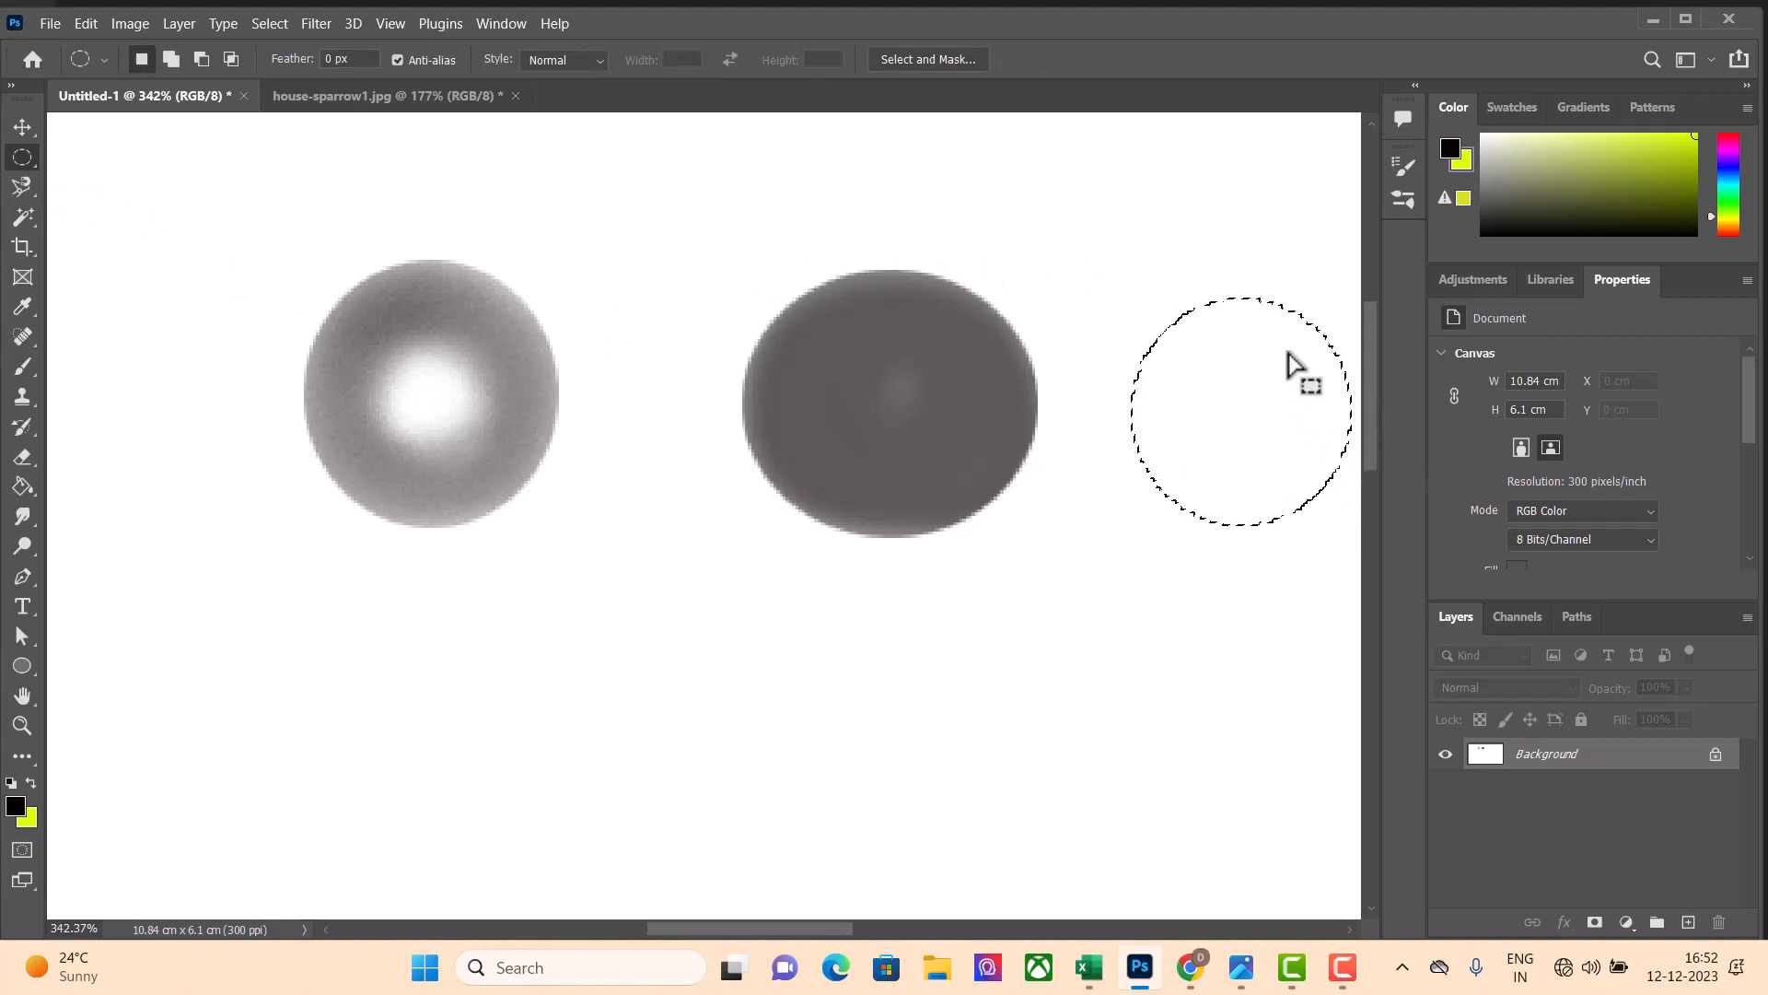
{"action": "left_click", "coordinate": [22, 366]}
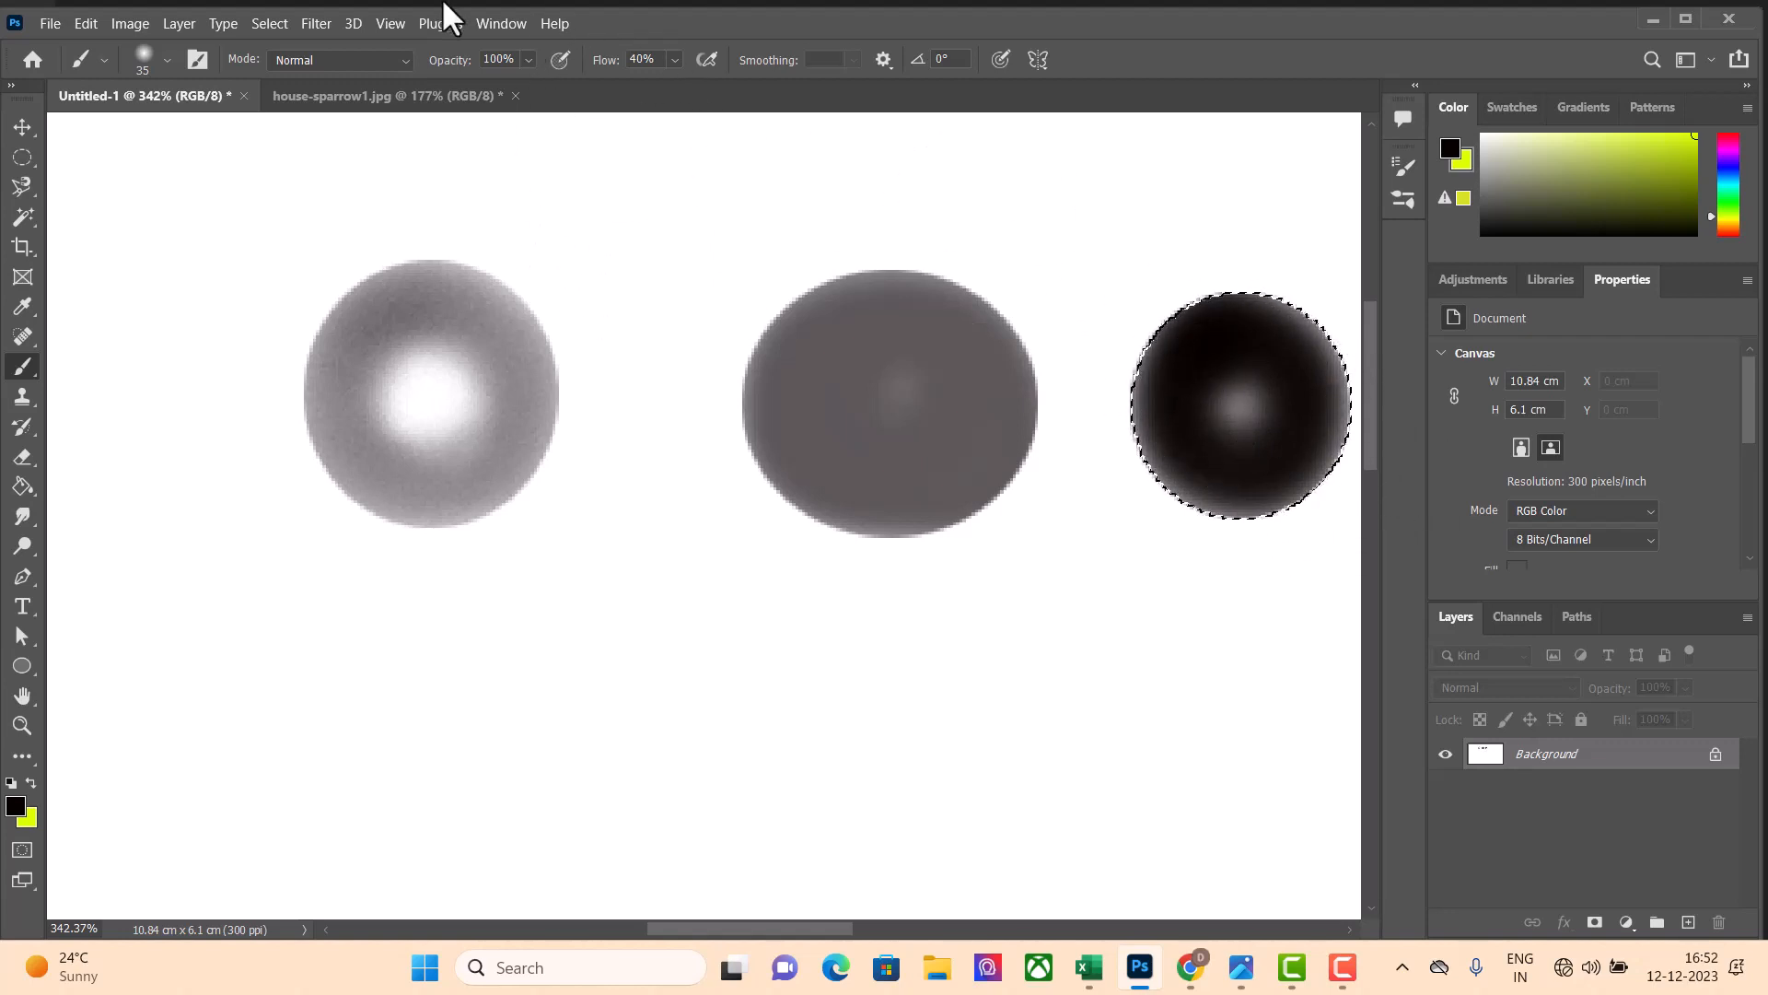
{"action": "left_click", "coordinate": [675, 61]}
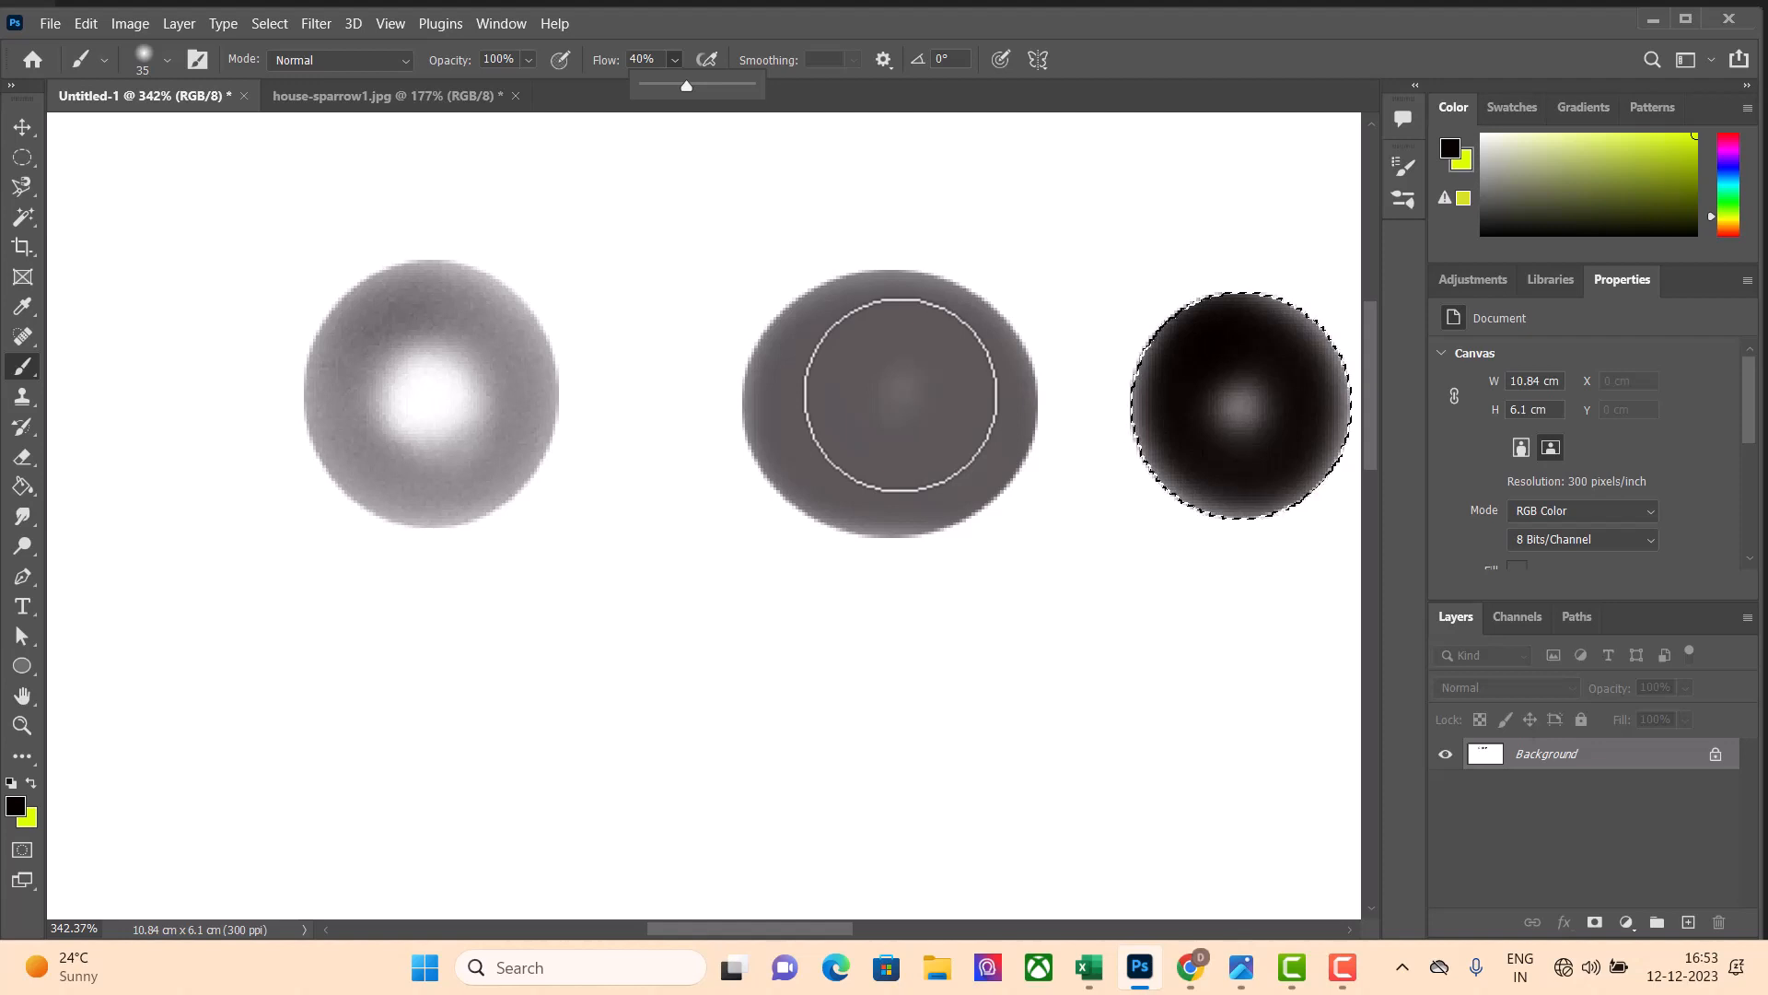
{"action": "left_click", "coordinate": [510, 230]}
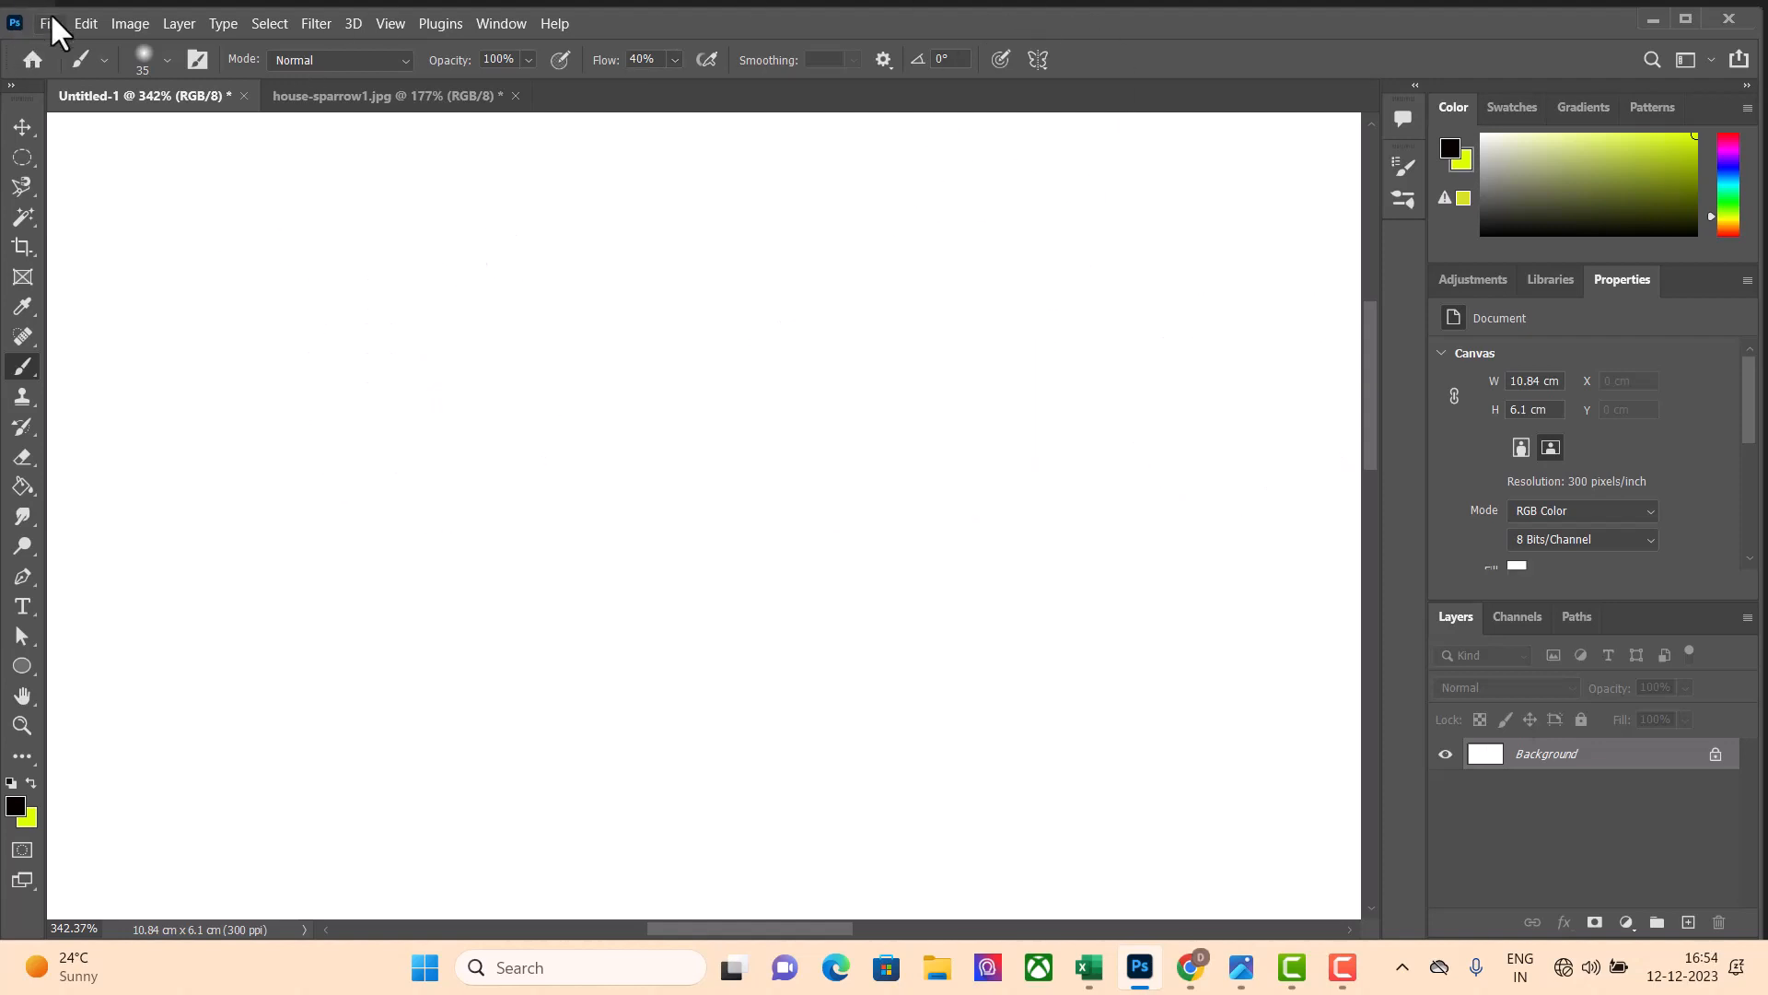
Switch to the house-sparrow1.jpg document and set the brush opacity to 9%
{"action": "left_click", "coordinate": [458, 96]}
{"action": "scroll", "coordinate": [874, 549], "scroll_direction": "up", "scroll_amount": 4}
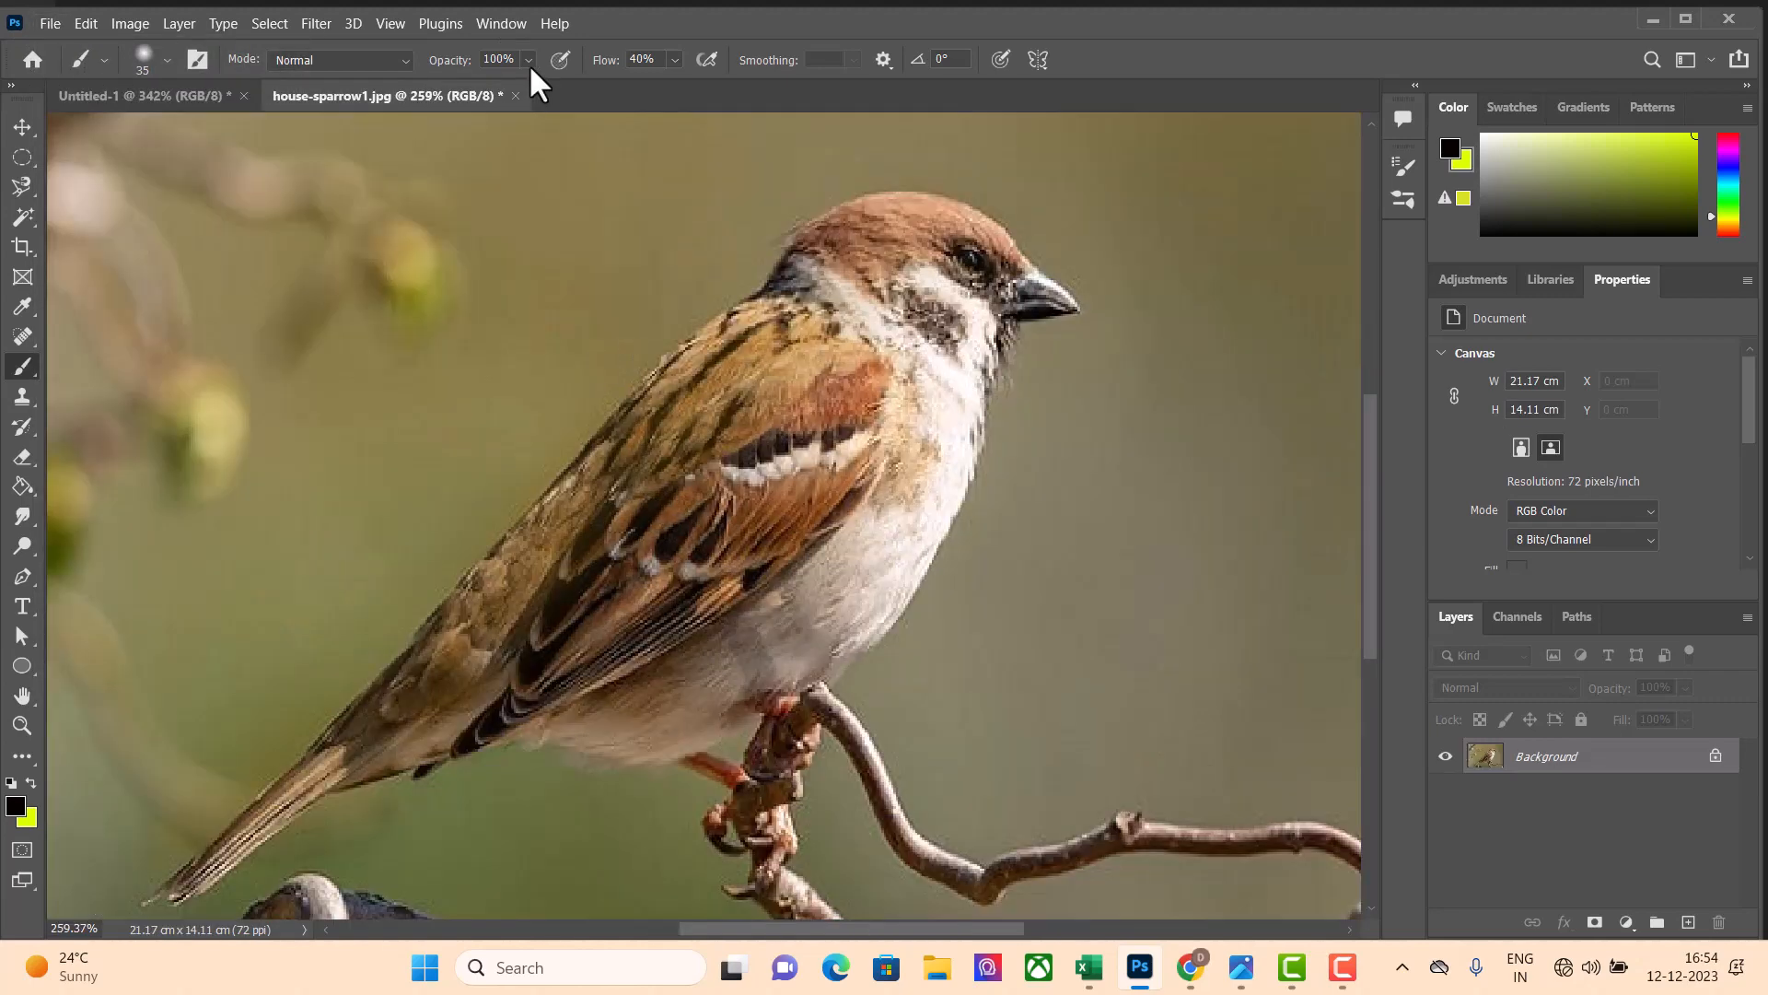
{"action": "left_click", "coordinate": [528, 61]}
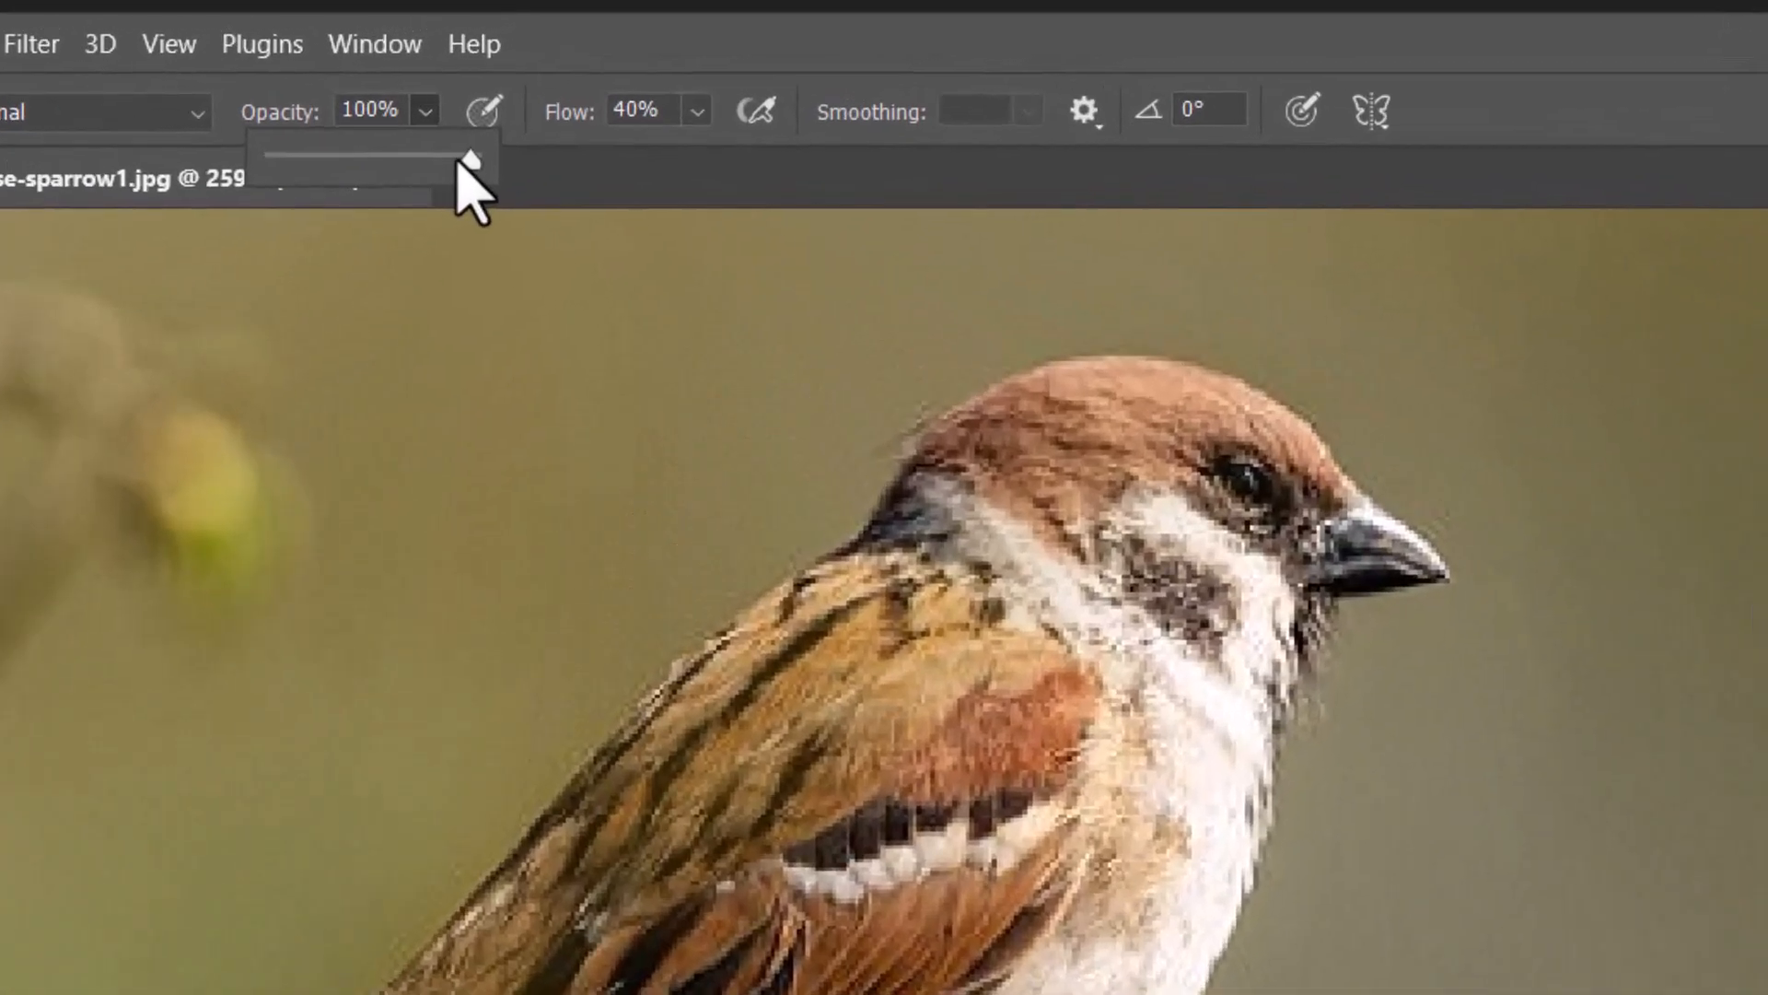
{"action": "left_click_drag", "start_coordinate": [539, 87], "coordinate": [448, 86]}
{"action": "left_click_drag", "start_coordinate": [226, 182], "coordinate": [244, 184]}
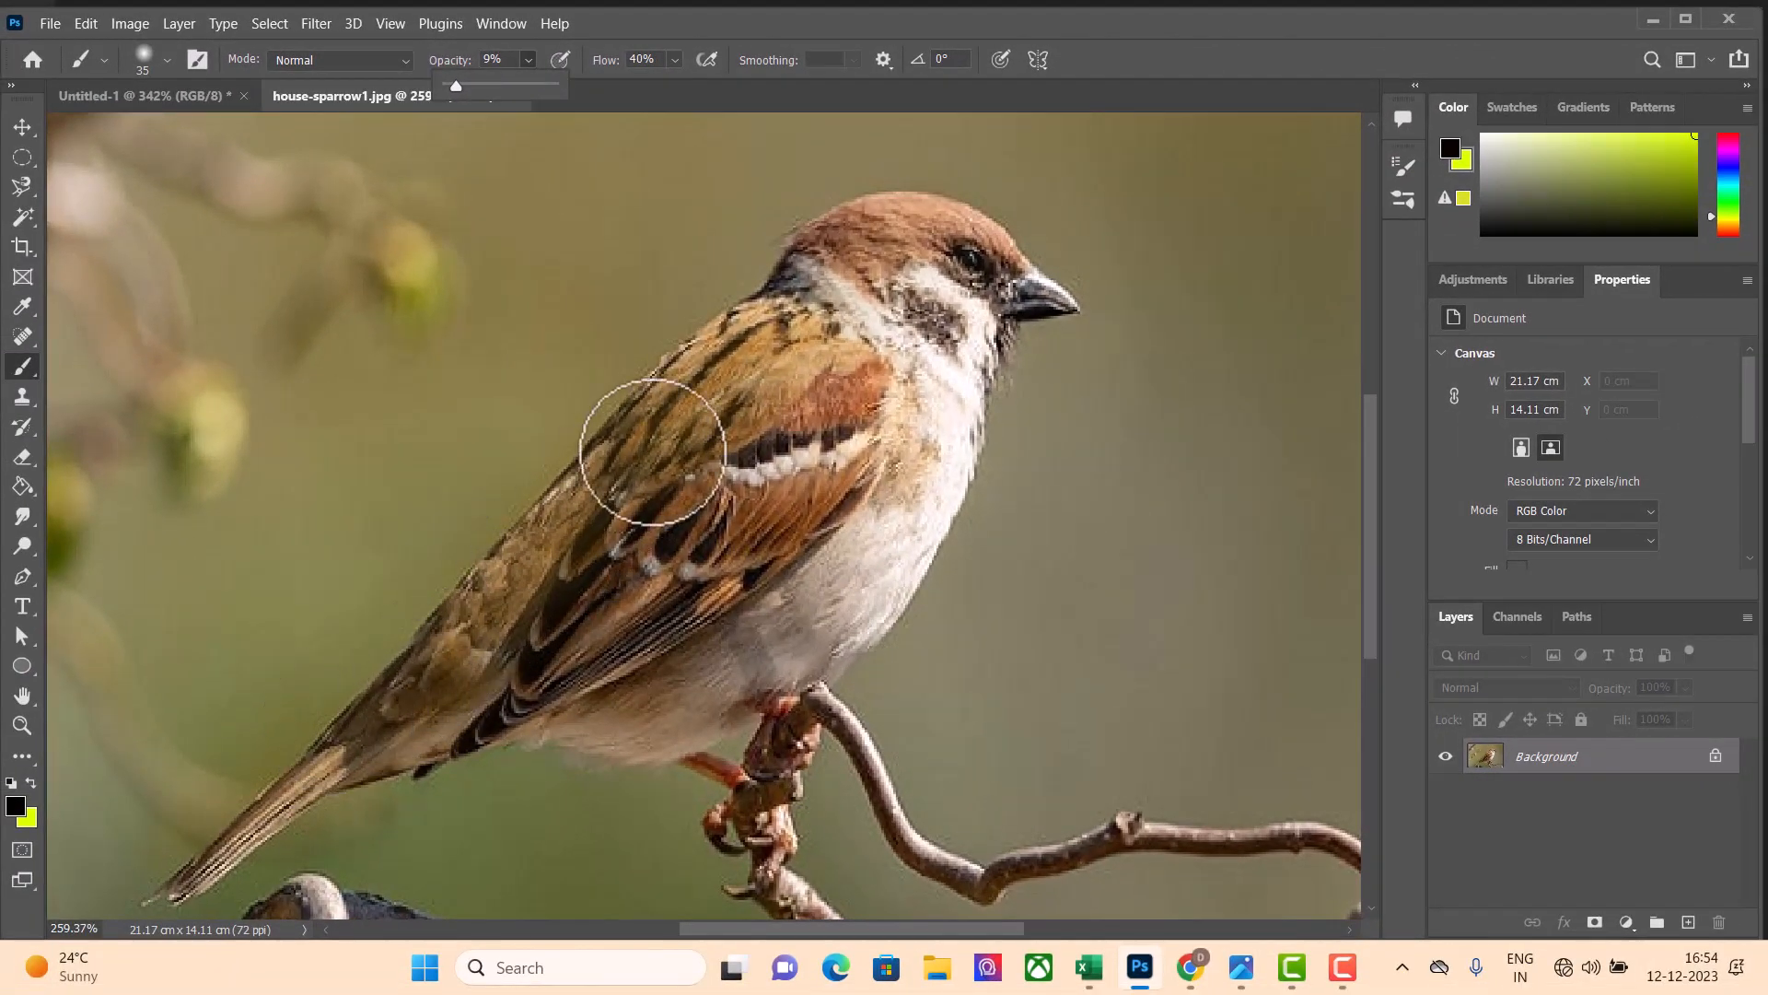
Set the foreground colour to orange-brown 8c5b05
{"action": "left_click", "coordinate": [15, 807]}
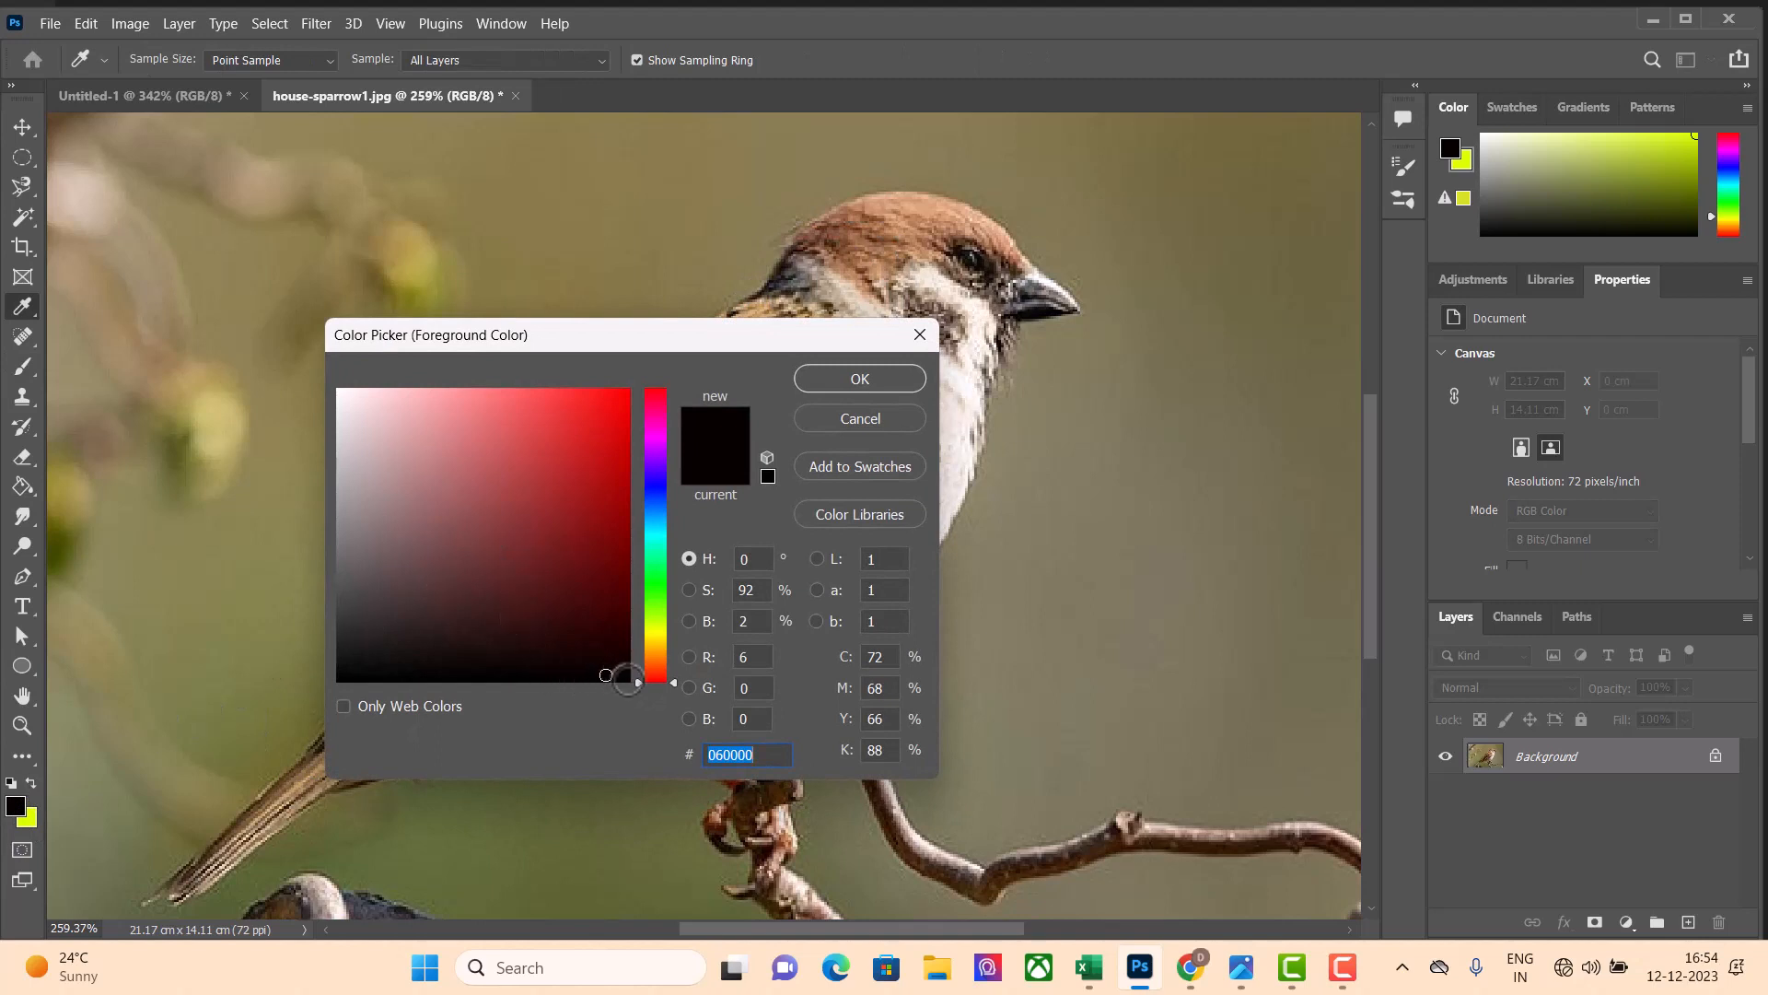
{"action": "left_click", "coordinate": [640, 648]}
{"action": "mouse_move", "coordinate": [642, 656]}
{"action": "left_mouse_down"}
{"action": "mouse_move", "coordinate": [648, 590]}
{"action": "mouse_move", "coordinate": [639, 639]}
{"action": "left_mouse_up"}
{"action": "left_click", "coordinate": [623, 596]}
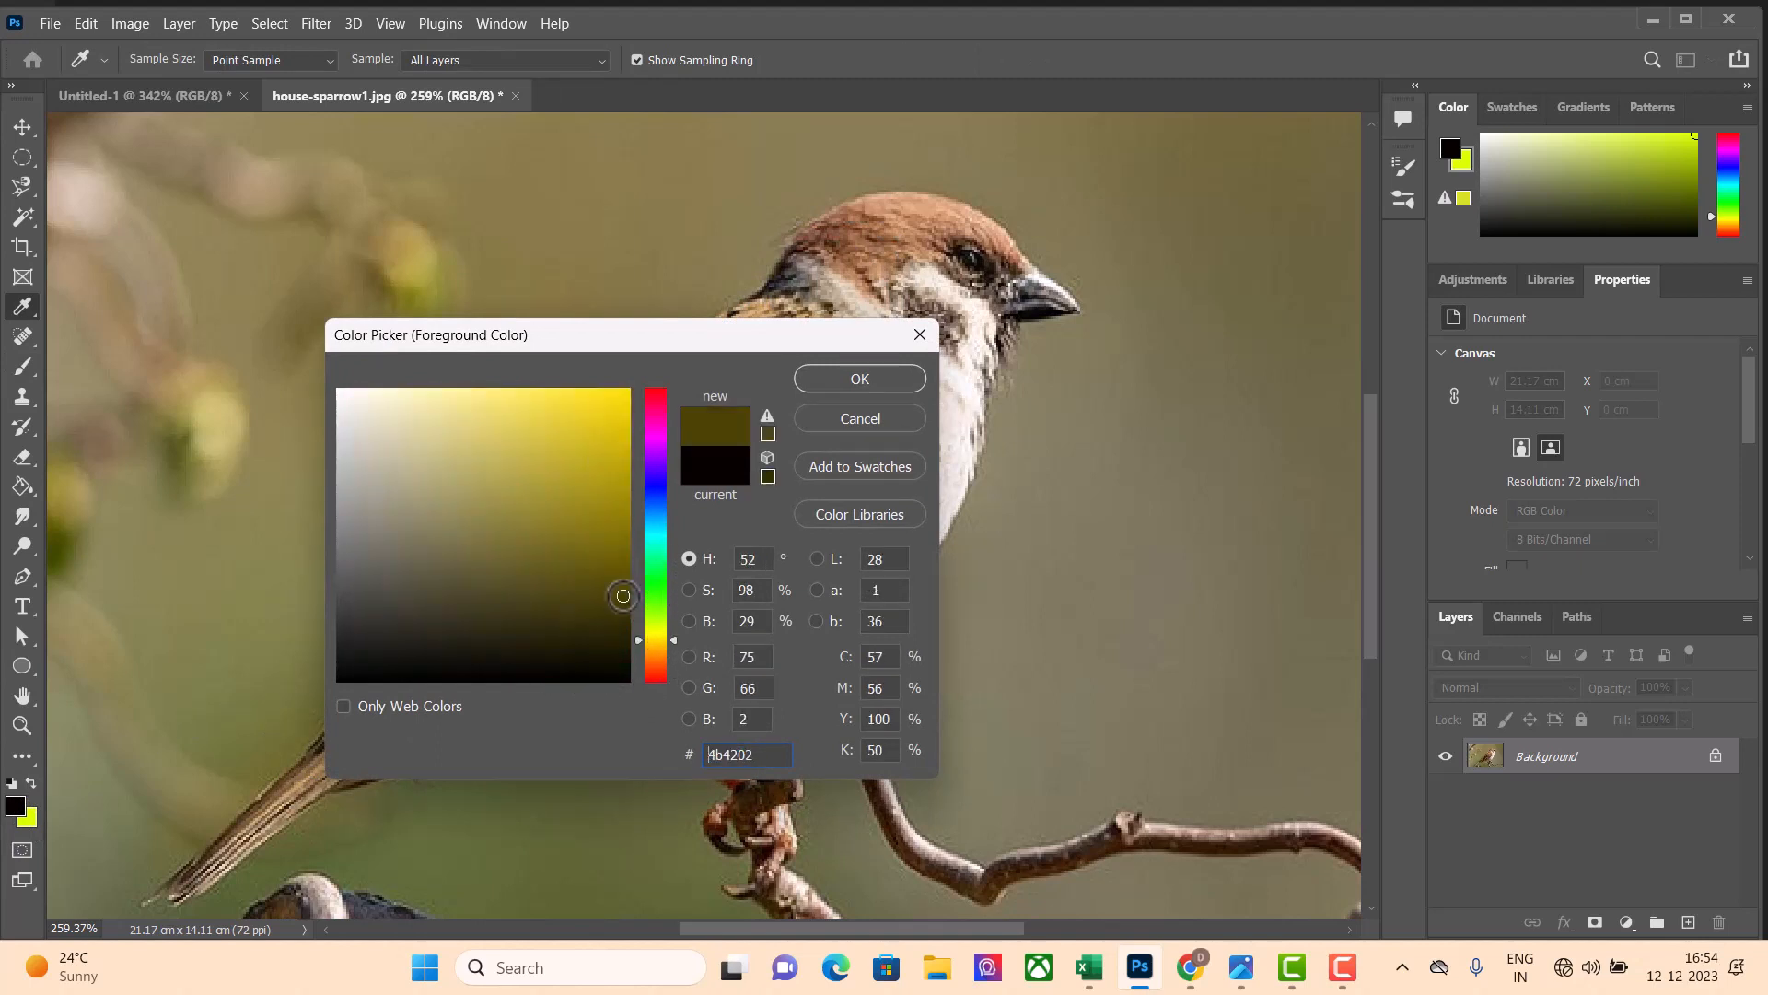
{"action": "left_click", "coordinate": [627, 570]}
{"action": "left_click", "coordinate": [627, 552]}
{"action": "left_click", "coordinate": [643, 651]}
{"action": "left_click", "coordinate": [619, 520]}
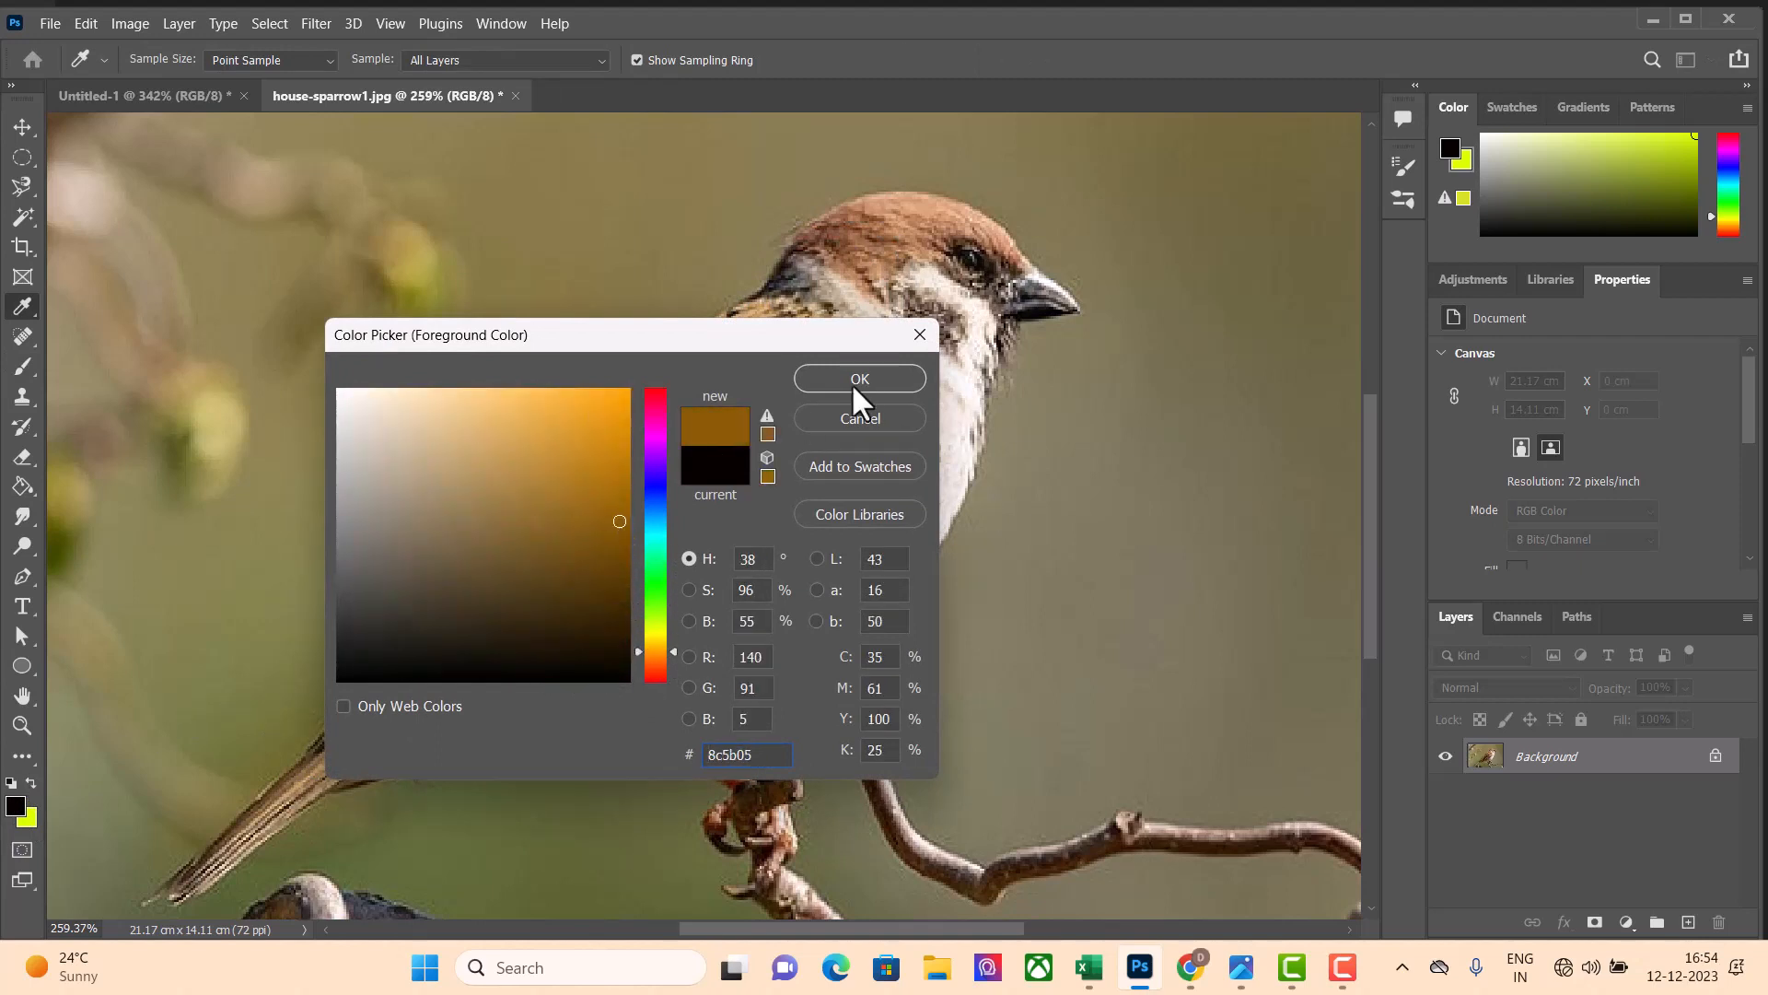
{"action": "left_click", "coordinate": [853, 377]}
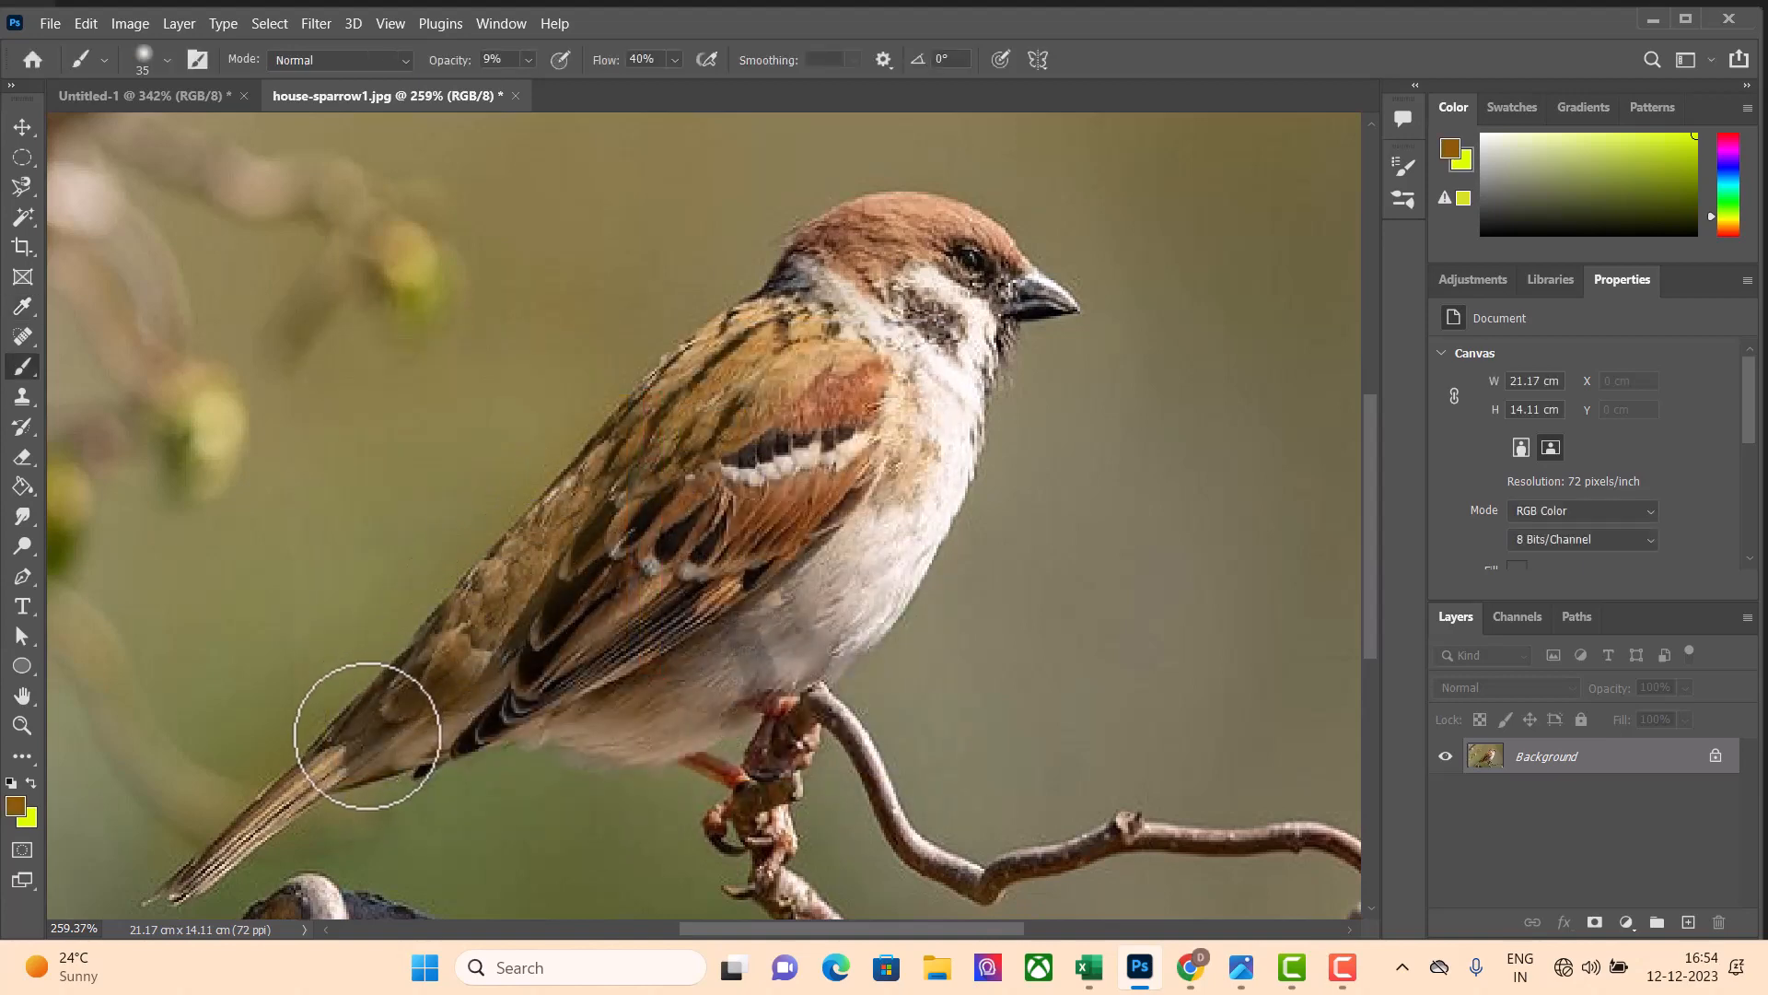
Paint a light brown tint over the sparrow's feathers, from the base of the tail up along its back
{"action": "scroll", "coordinate": [399, 723], "scroll_direction": "up", "scroll_amount": 2}
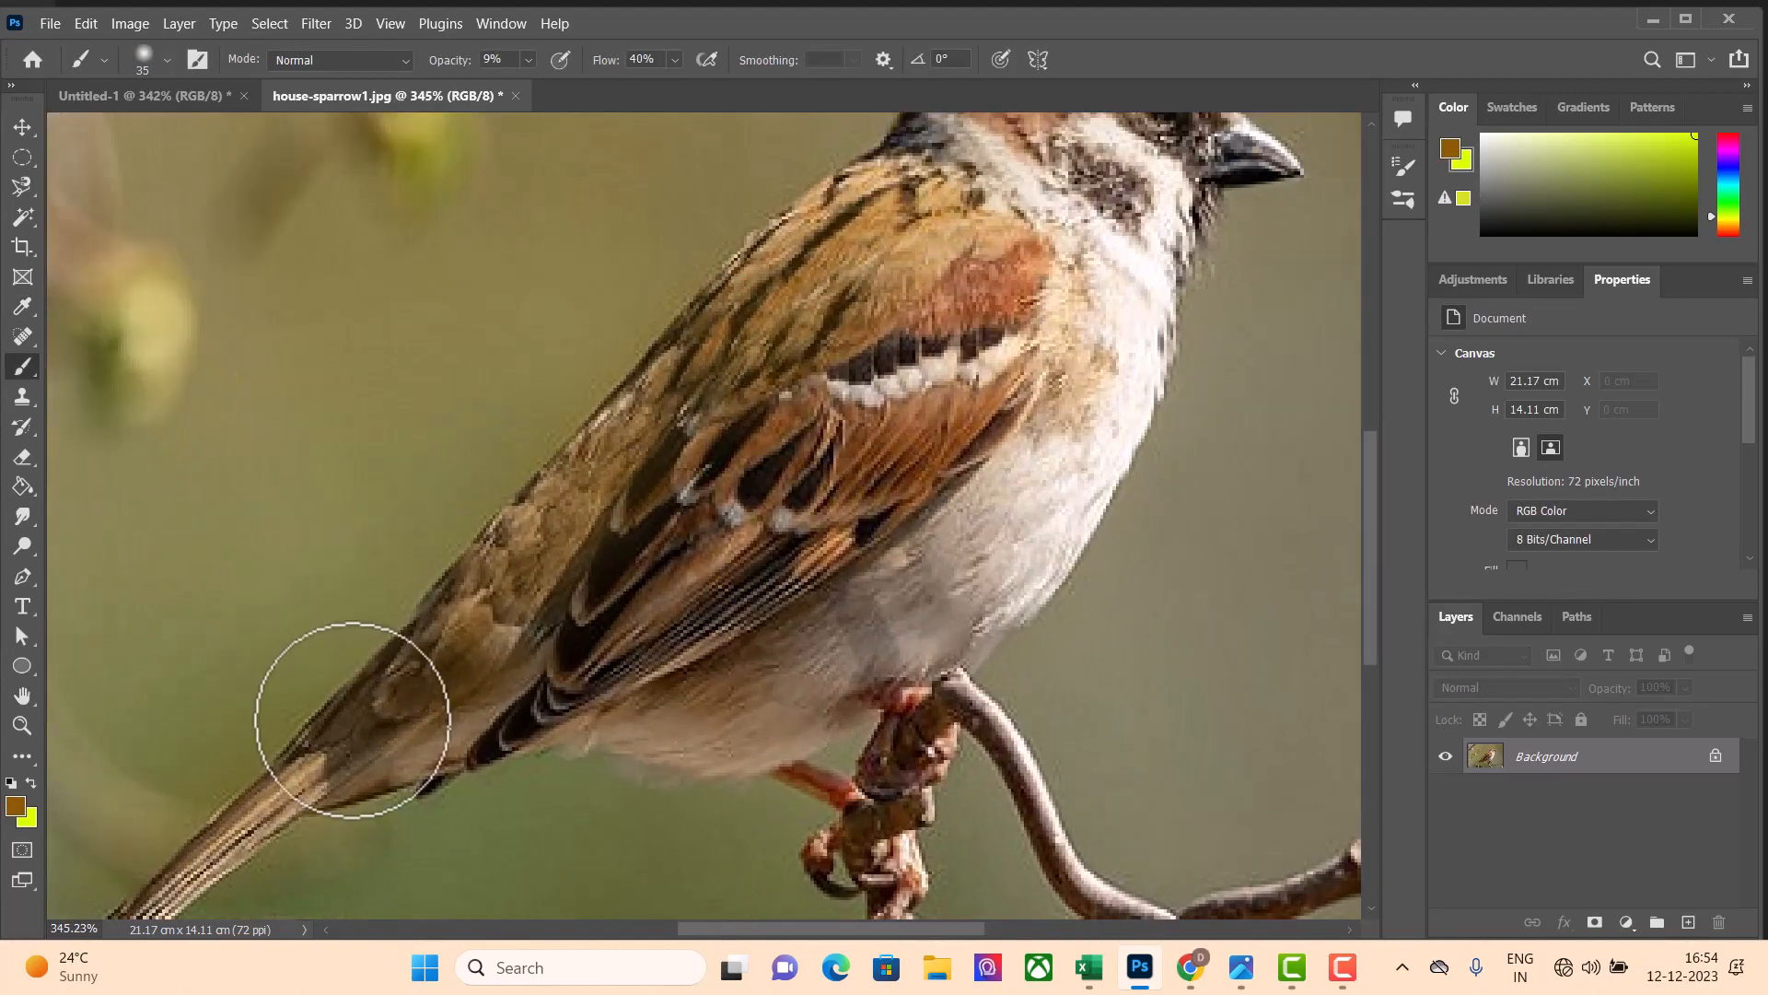
{"action": "mouse_move", "coordinate": [367, 732]}
{"action": "left_mouse_down"}
{"action": "mouse_move", "coordinate": [540, 528]}
{"action": "mouse_move", "coordinate": [620, 504]}
{"action": "mouse_move", "coordinate": [581, 558]}
{"action": "mouse_move", "coordinate": [728, 402]}
{"action": "mouse_move", "coordinate": [921, 242]}
{"action": "mouse_move", "coordinate": [826, 350]}
{"action": "mouse_move", "coordinate": [737, 374]}
{"action": "mouse_move", "coordinate": [807, 298]}
{"action": "mouse_move", "coordinate": [922, 254]}
{"action": "mouse_move", "coordinate": [636, 525]}
{"action": "mouse_move", "coordinate": [851, 353]}
{"action": "mouse_move", "coordinate": [880, 323]}
{"action": "mouse_move", "coordinate": [669, 470]}
{"action": "mouse_move", "coordinate": [544, 584]}
{"action": "left_mouse_up"}
{"action": "scroll", "coordinate": [623, 504], "scroll_direction": "up", "scroll_amount": 3}
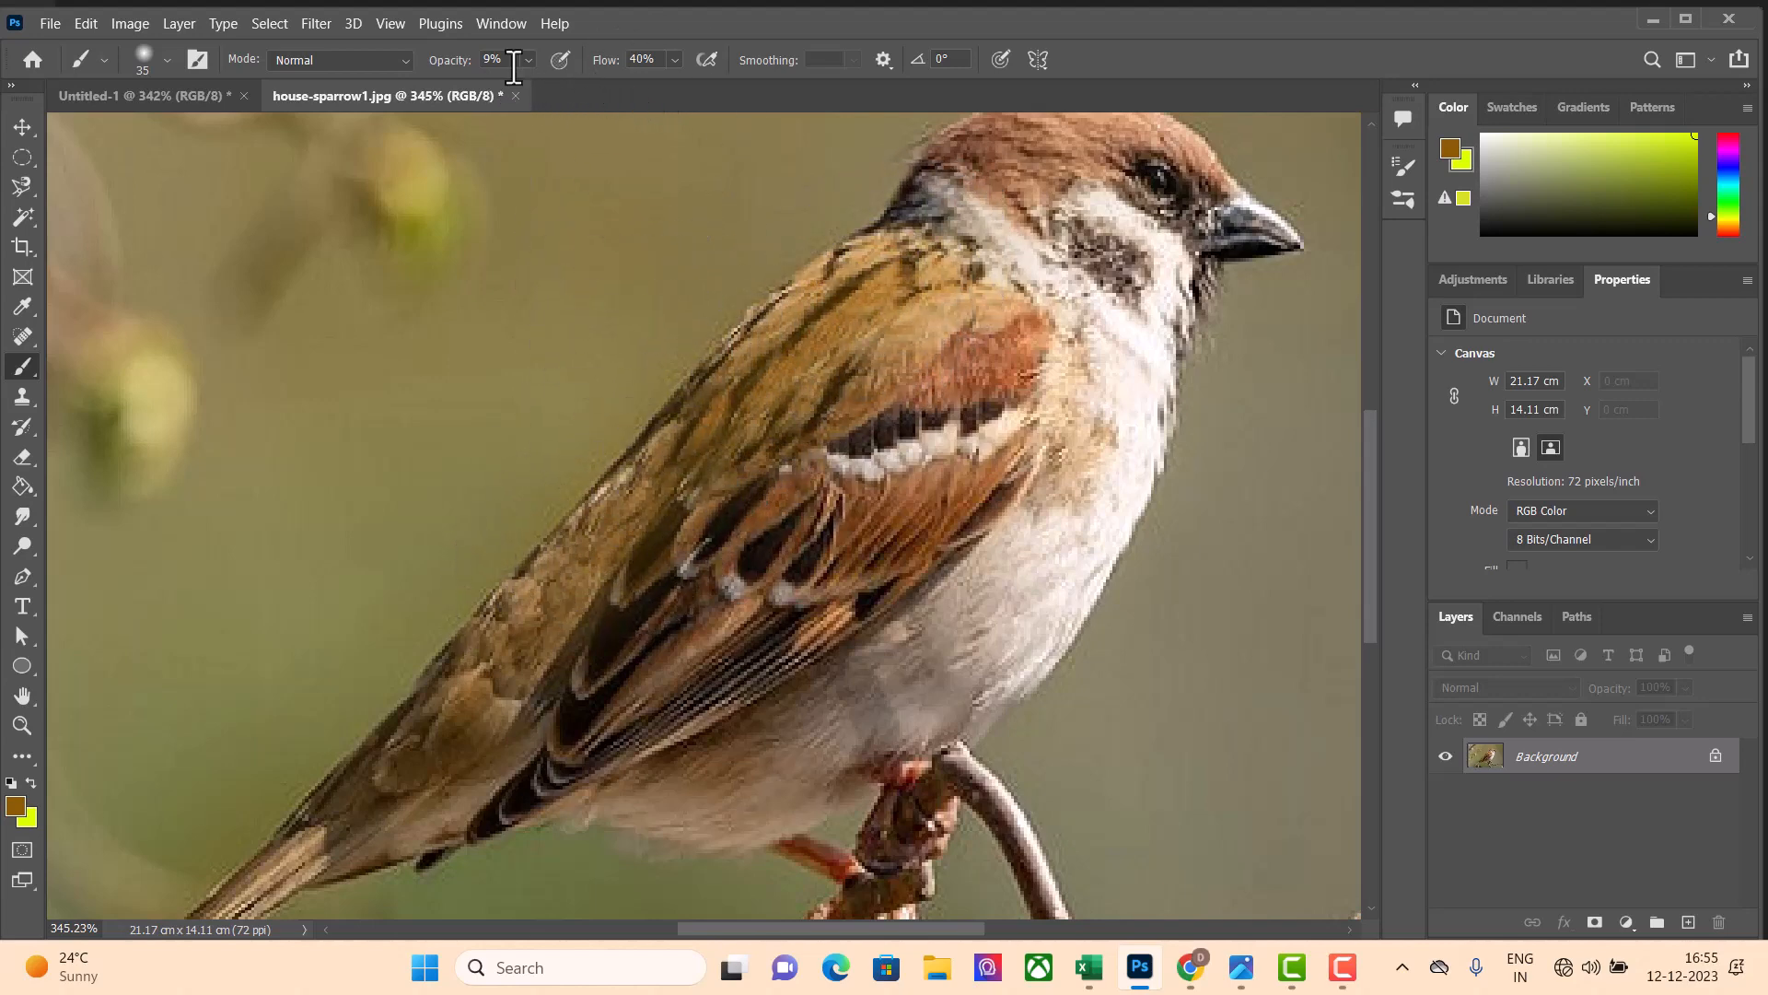
Set the brush flow to 100%
{"action": "left_click", "coordinate": [675, 60]}
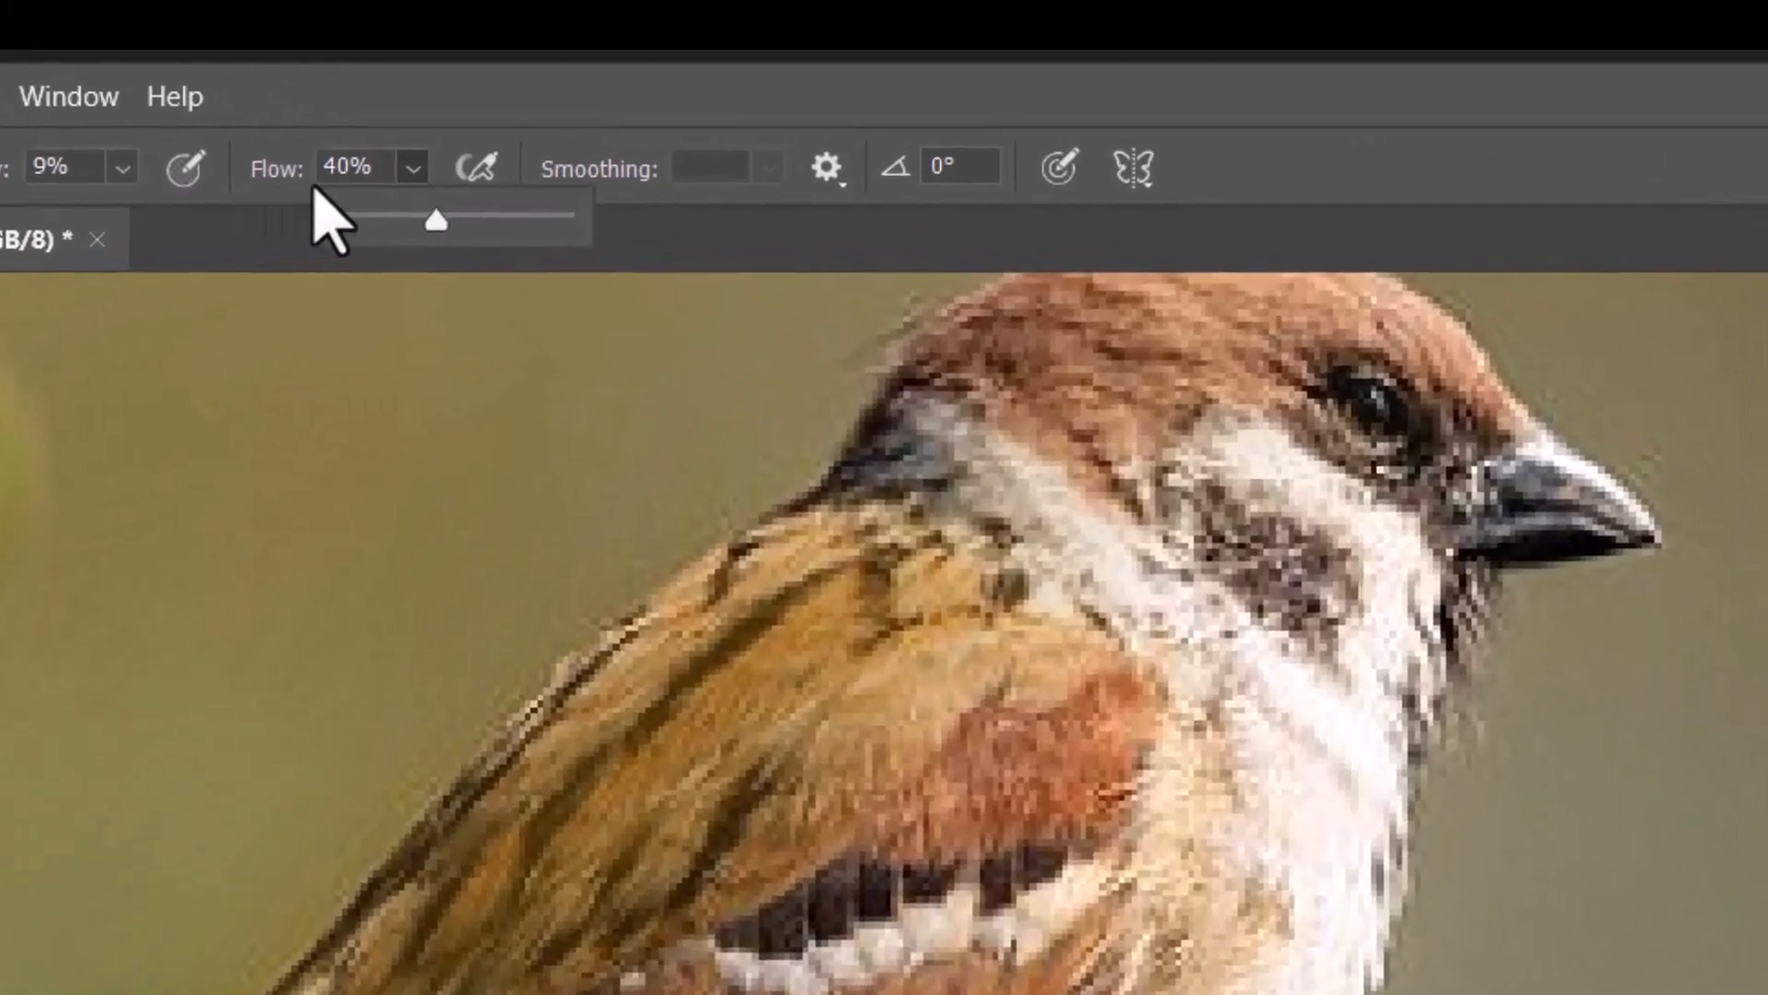
{"action": "left_click_drag", "start_coordinate": [433, 223], "coordinate": [562, 221]}
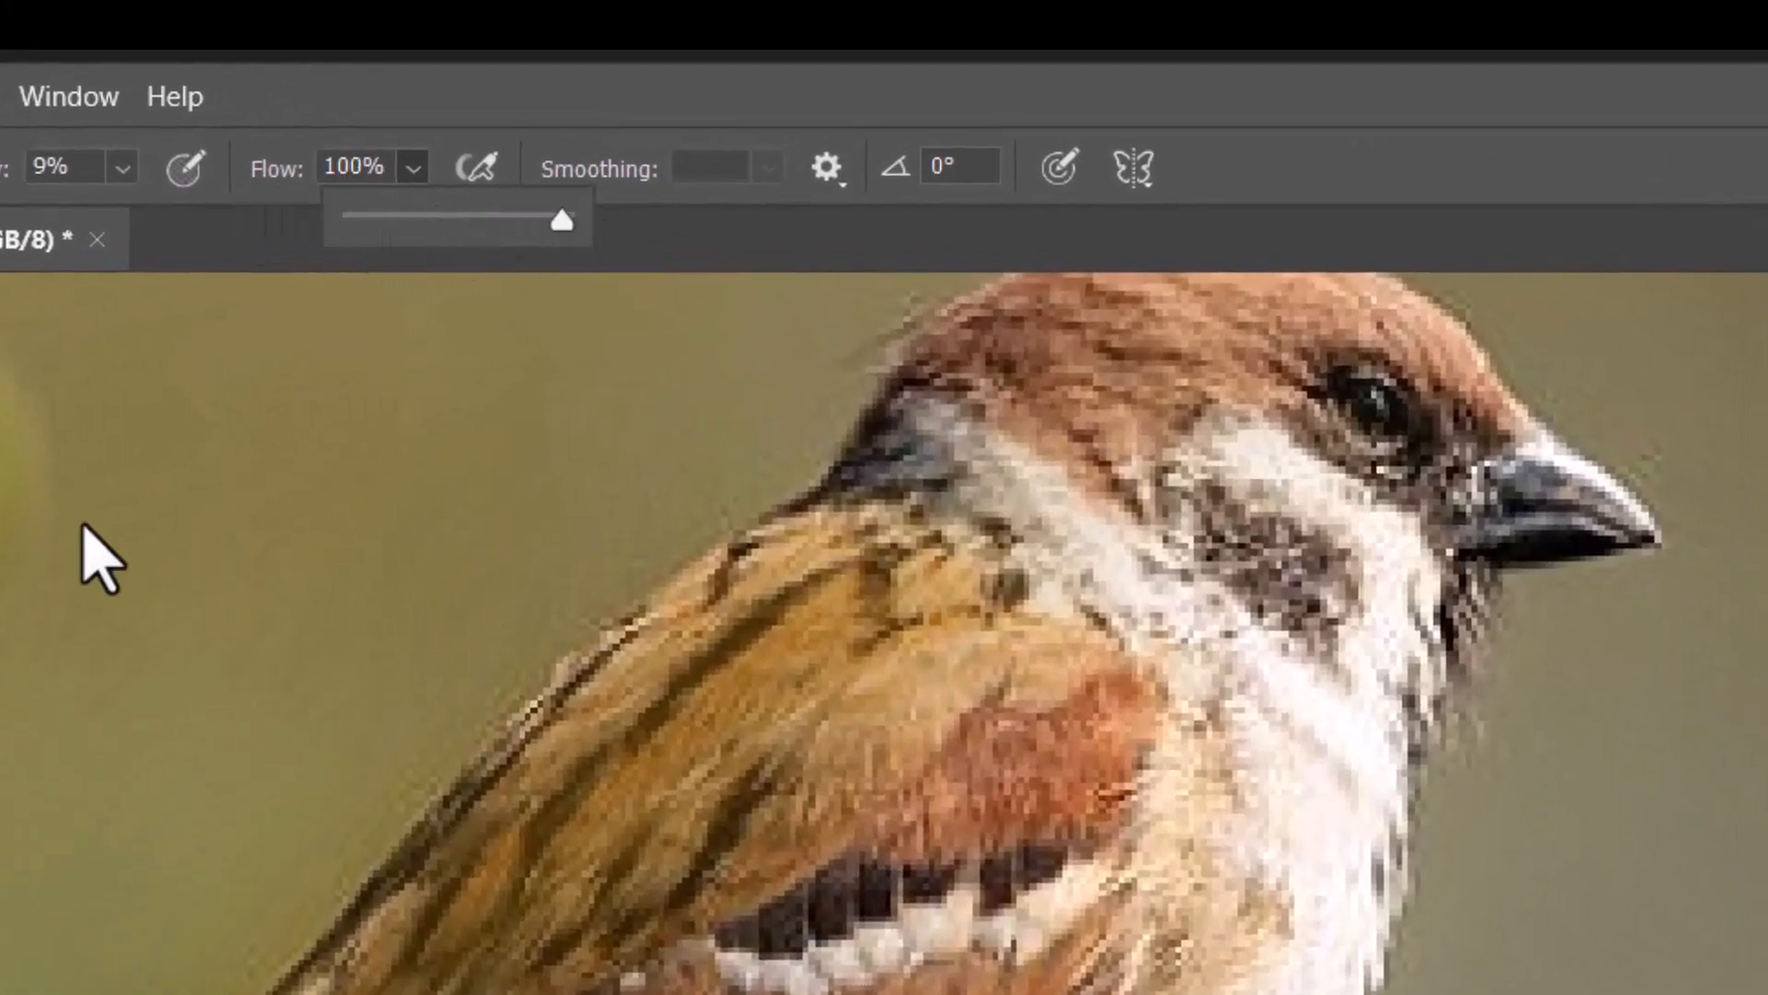
Paint more light brown tint over the feathers of the sparrow's back and shoulder
{"action": "mouse_move", "coordinate": [986, 536]}
{"action": "left_mouse_down"}
{"action": "mouse_move", "coordinate": [904, 554]}
{"action": "mouse_move", "coordinate": [514, 900]}
{"action": "left_mouse_up"}
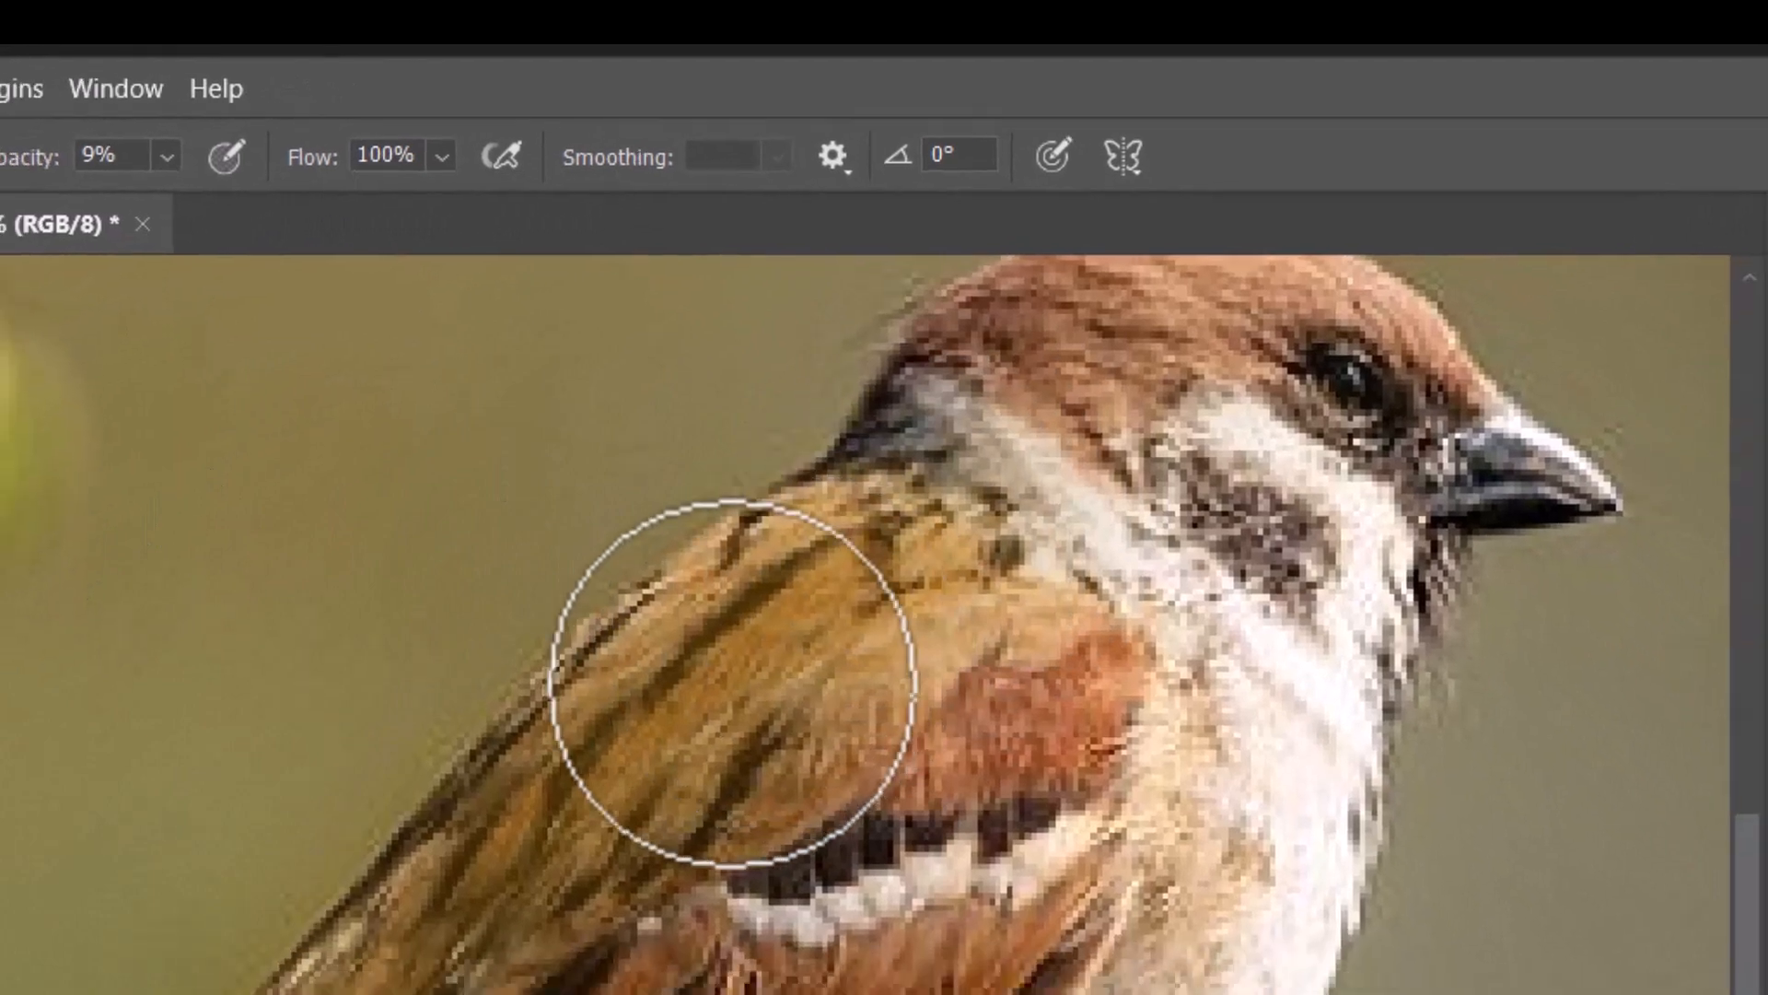
{"action": "left_click_drag", "start_coordinate": [693, 495], "coordinate": [459, 708]}
{"action": "mouse_move", "coordinate": [516, 615]}
{"action": "left_mouse_down"}
{"action": "mouse_move", "coordinate": [448, 662]}
{"action": "mouse_move", "coordinate": [404, 753]}
{"action": "mouse_move", "coordinate": [472, 732]}
{"action": "mouse_move", "coordinate": [635, 505]}
{"action": "mouse_move", "coordinate": [789, 363]}
{"action": "mouse_move", "coordinate": [818, 350]}
{"action": "mouse_move", "coordinate": [769, 411]}
{"action": "mouse_move", "coordinate": [926, 319]}
{"action": "mouse_move", "coordinate": [852, 375]}
{"action": "mouse_move", "coordinate": [883, 316]}
{"action": "mouse_move", "coordinate": [815, 386]}
{"action": "mouse_move", "coordinate": [873, 305]}
{"action": "mouse_move", "coordinate": [829, 324]}
{"action": "mouse_move", "coordinate": [682, 430]}
{"action": "mouse_move", "coordinate": [455, 648]}
{"action": "mouse_move", "coordinate": [599, 615]}
{"action": "mouse_move", "coordinate": [804, 328]}
{"action": "mouse_move", "coordinate": [955, 218]}
{"action": "mouse_move", "coordinate": [930, 272]}
{"action": "mouse_move", "coordinate": [830, 374]}
{"action": "mouse_move", "coordinate": [886, 356]}
{"action": "left_mouse_up"}
{"action": "scroll", "coordinate": [886, 356], "scroll_direction": "up", "scroll_amount": 1}
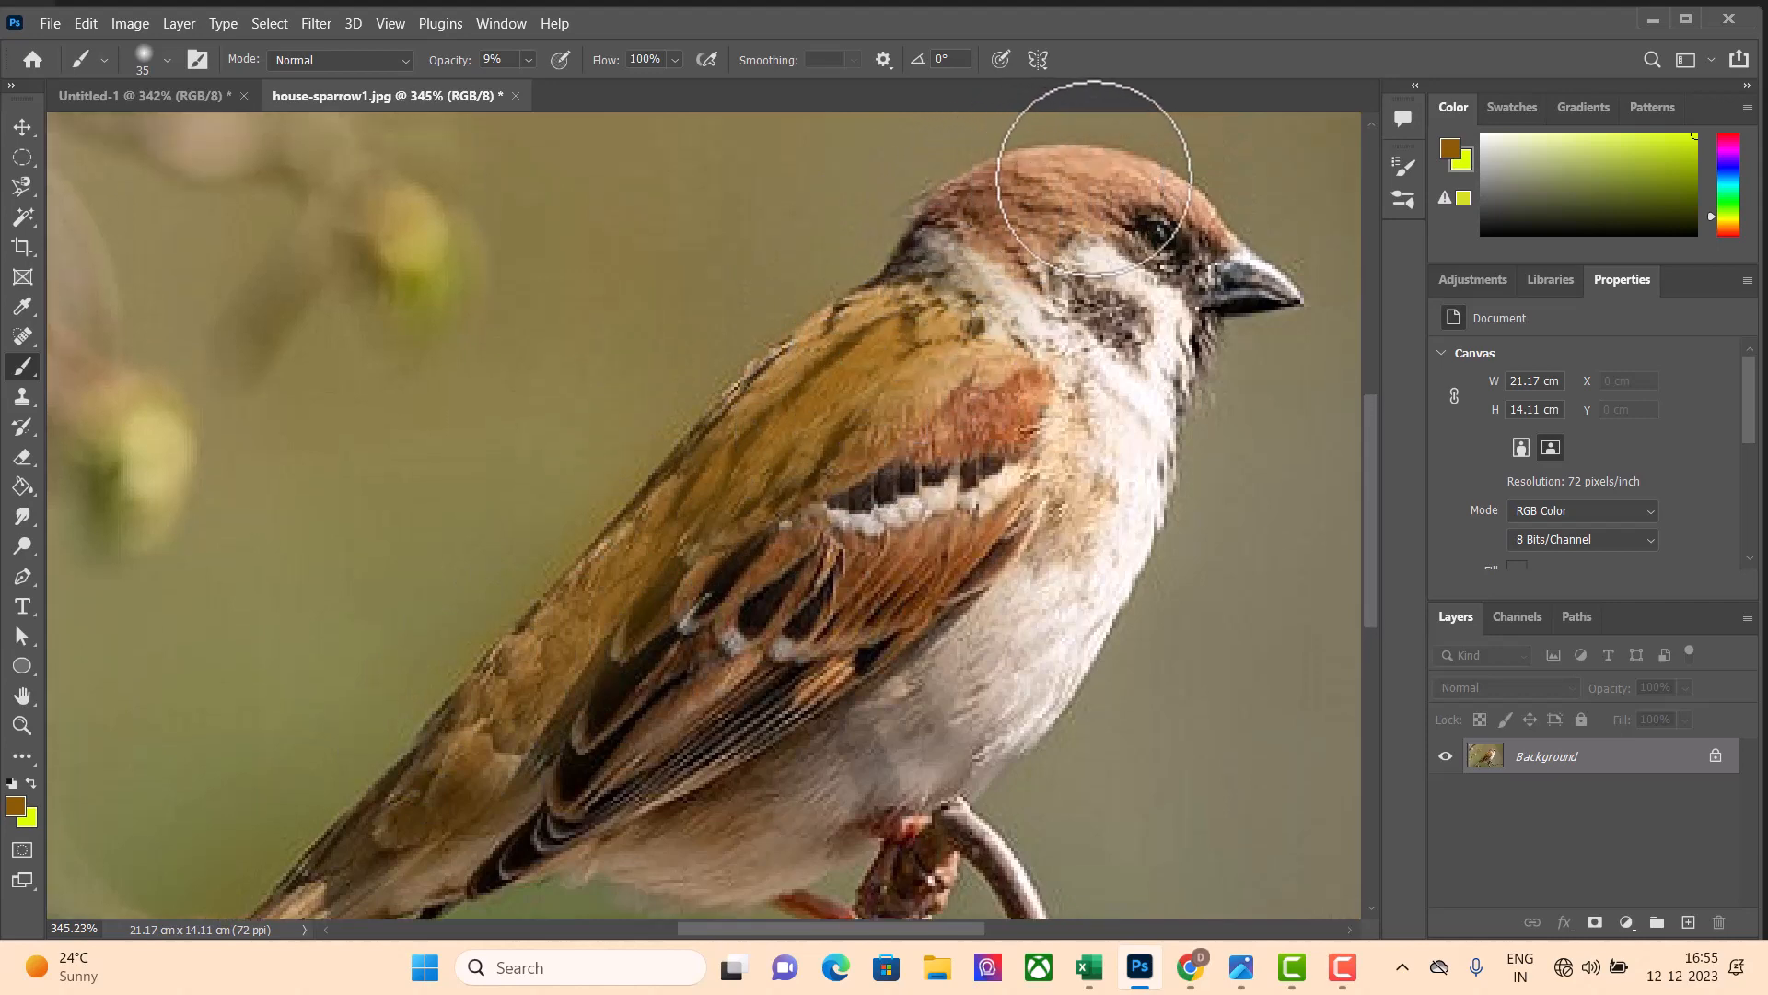
{"action": "scroll", "coordinate": [178, 822], "scroll_direction": "down", "scroll_amount": 3}
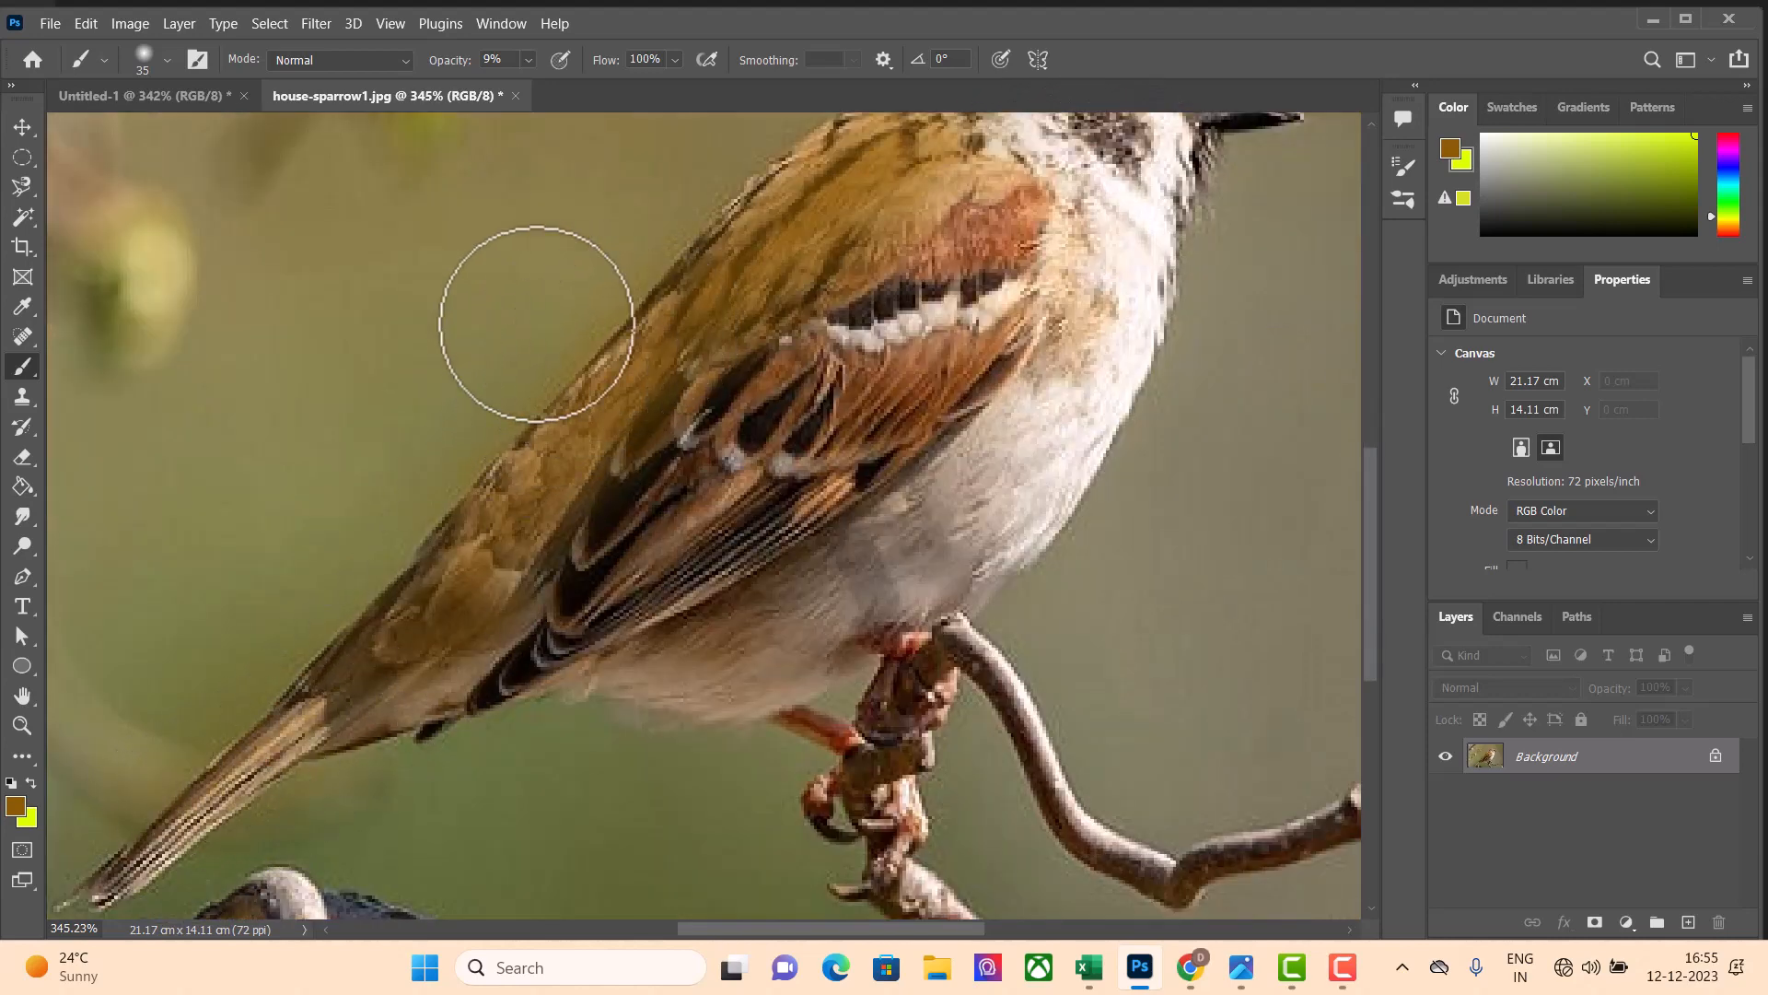
{"action": "scroll", "coordinate": [591, 325], "scroll_direction": "up", "scroll_amount": 1}
{"action": "scroll", "coordinate": [590, 325], "scroll_direction": "up", "scroll_amount": 1}
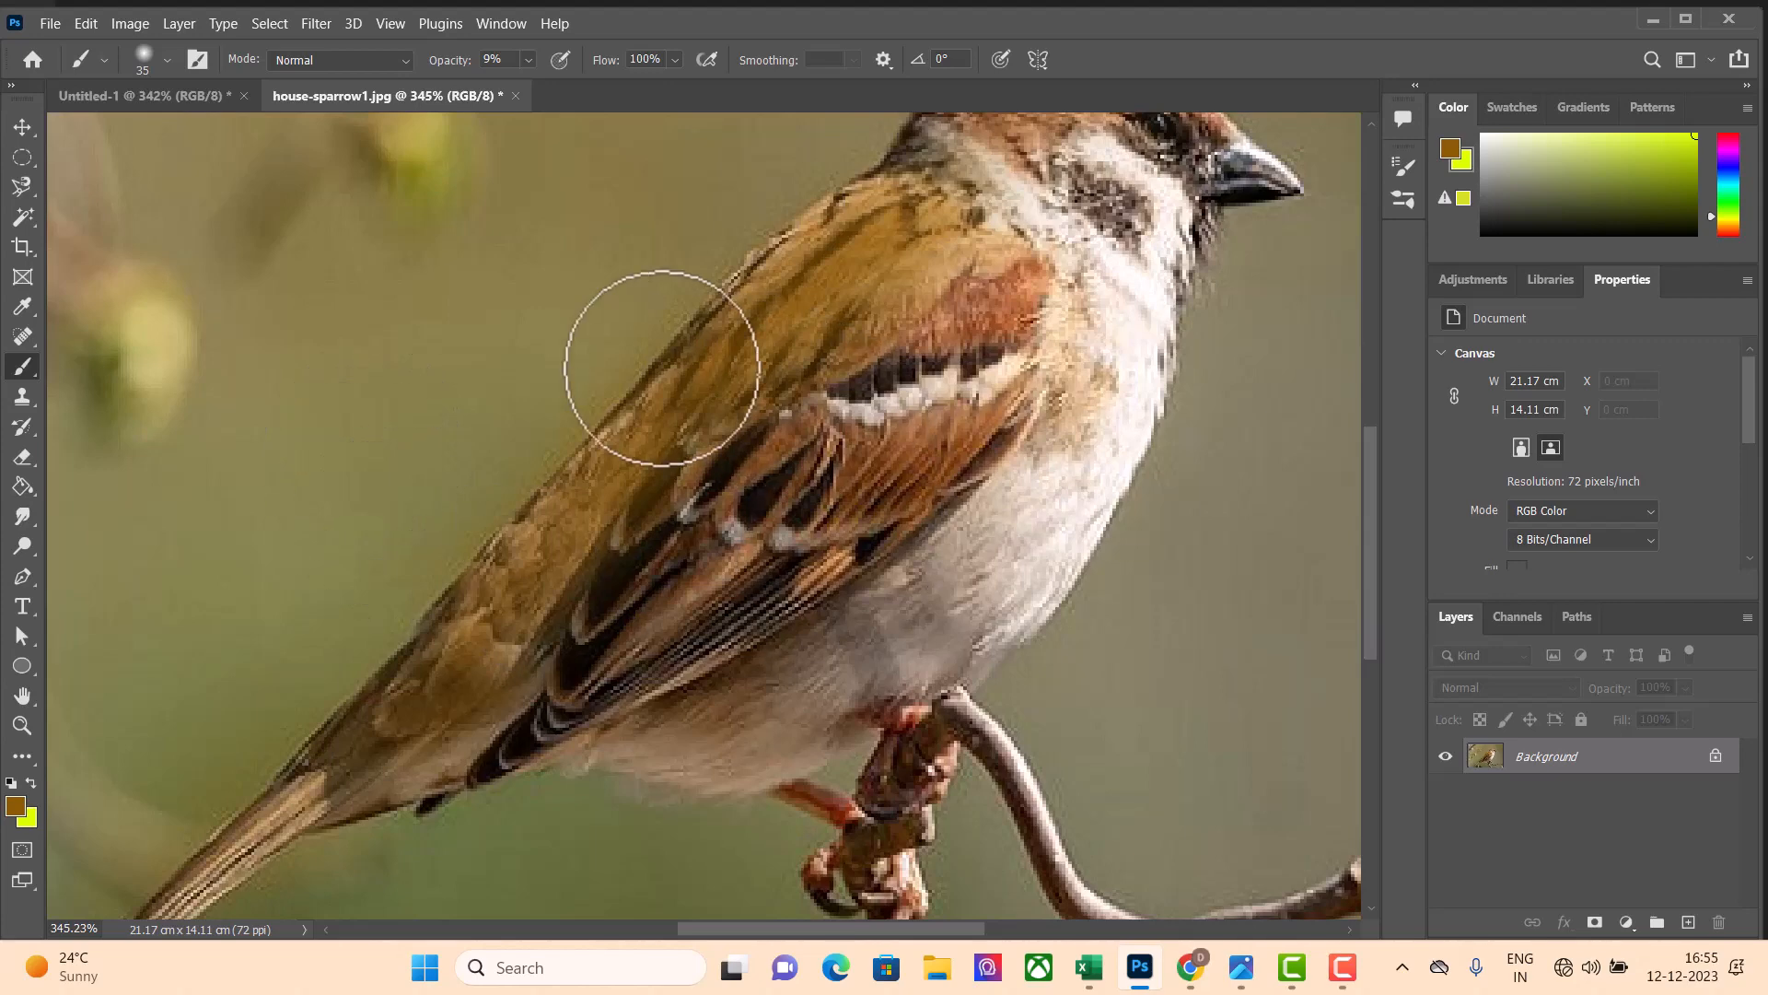
{"action": "scroll", "coordinate": [727, 340], "scroll_direction": "up", "scroll_amount": 1}
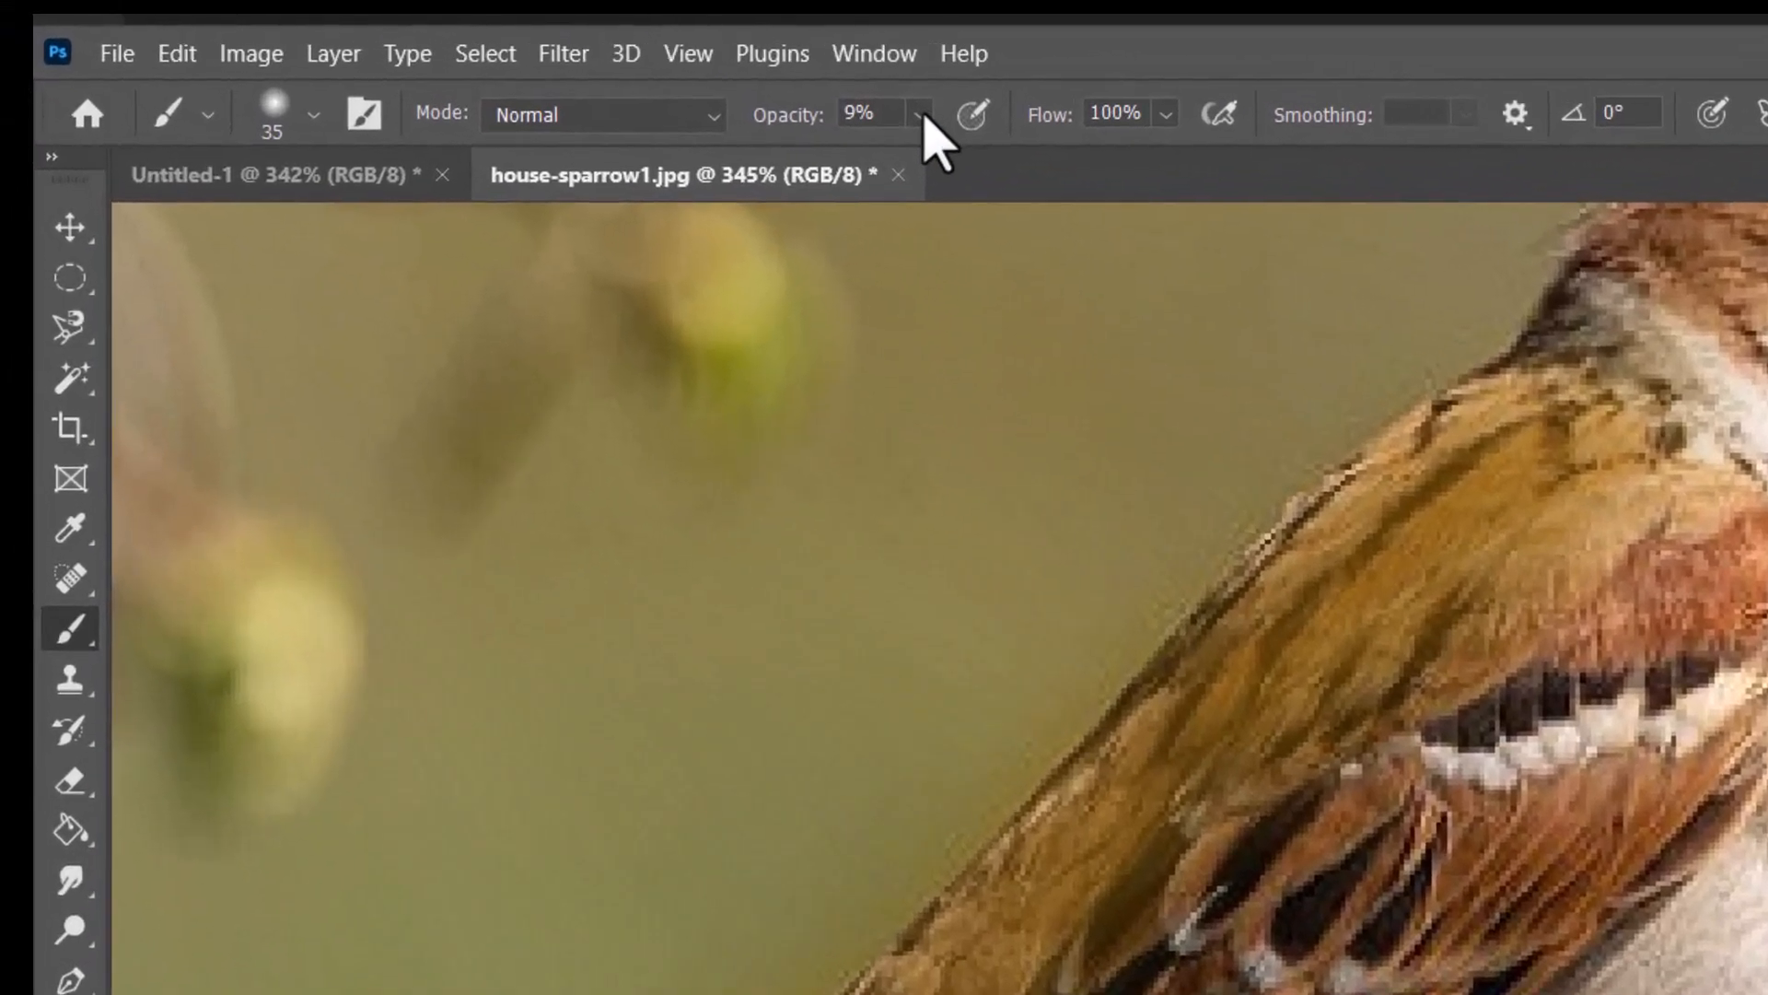
Set the brush opacity to 100% and choose the Hard Round brush from the General Brushes
{"action": "left_click", "coordinate": [724, 87]}
{"action": "left_click_drag", "start_coordinate": [730, 117], "coordinate": [968, 120]}
{"action": "left_click", "coordinate": [313, 114]}
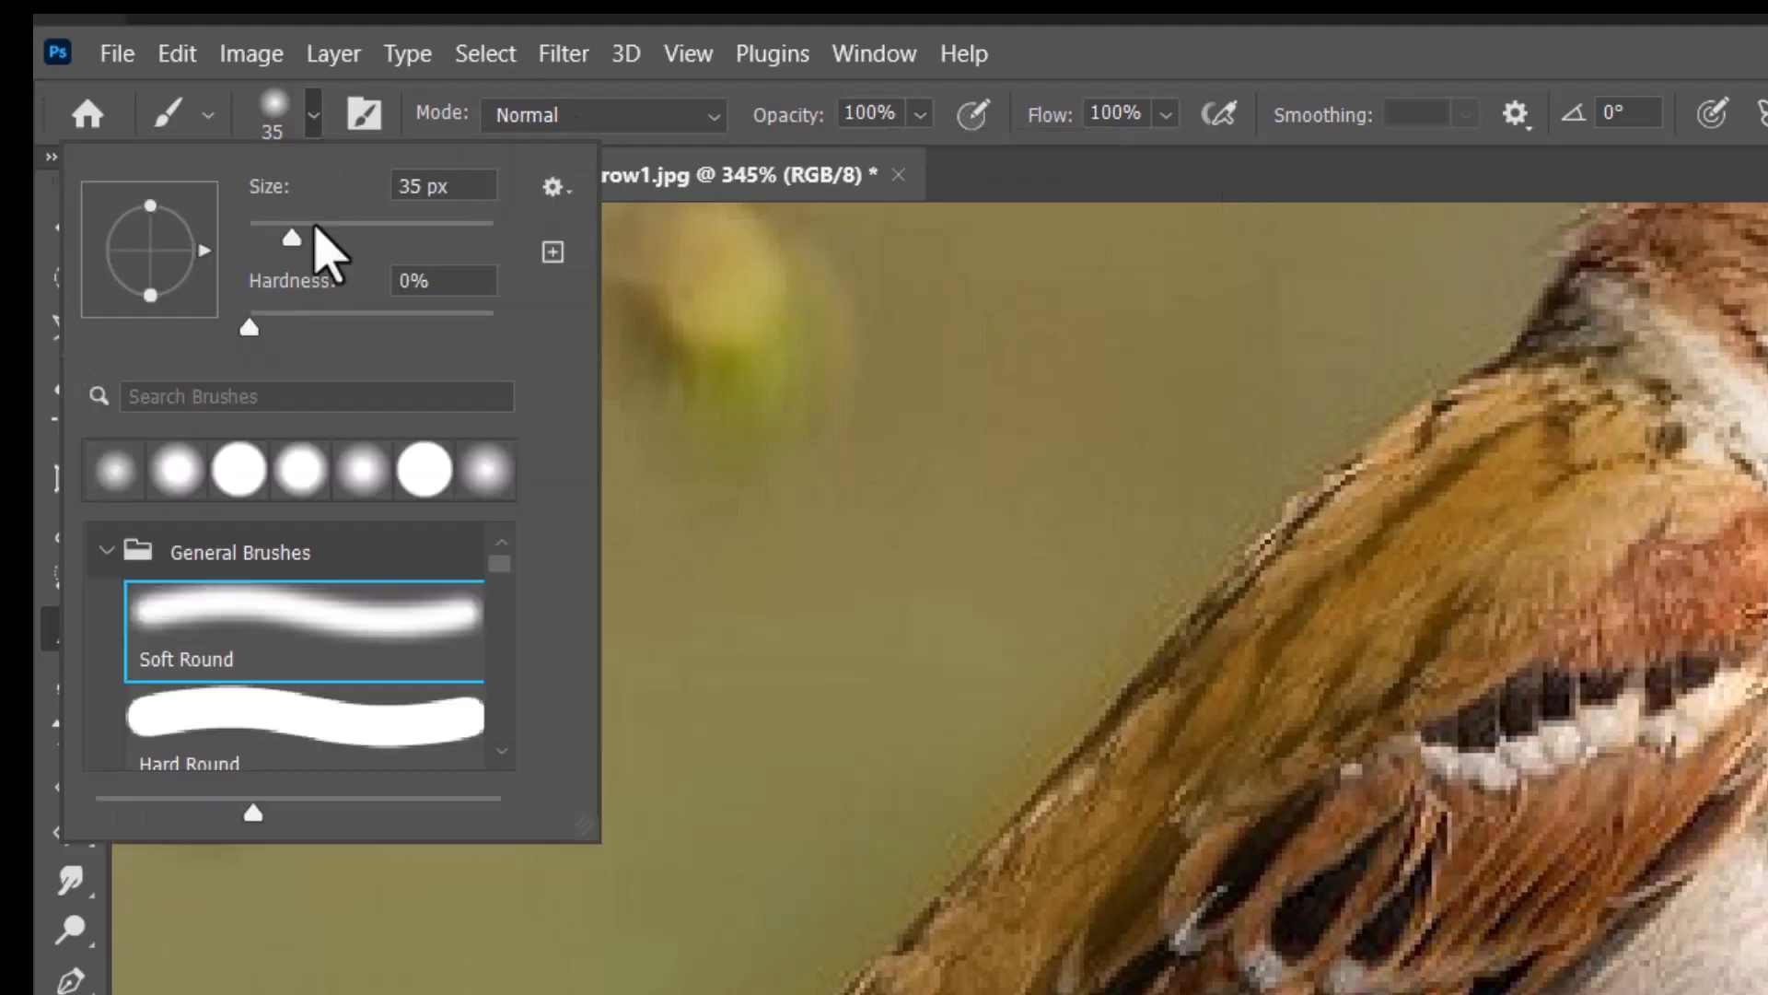
{"action": "scroll", "coordinate": [285, 727], "scroll_direction": "down", "scroll_amount": 1}
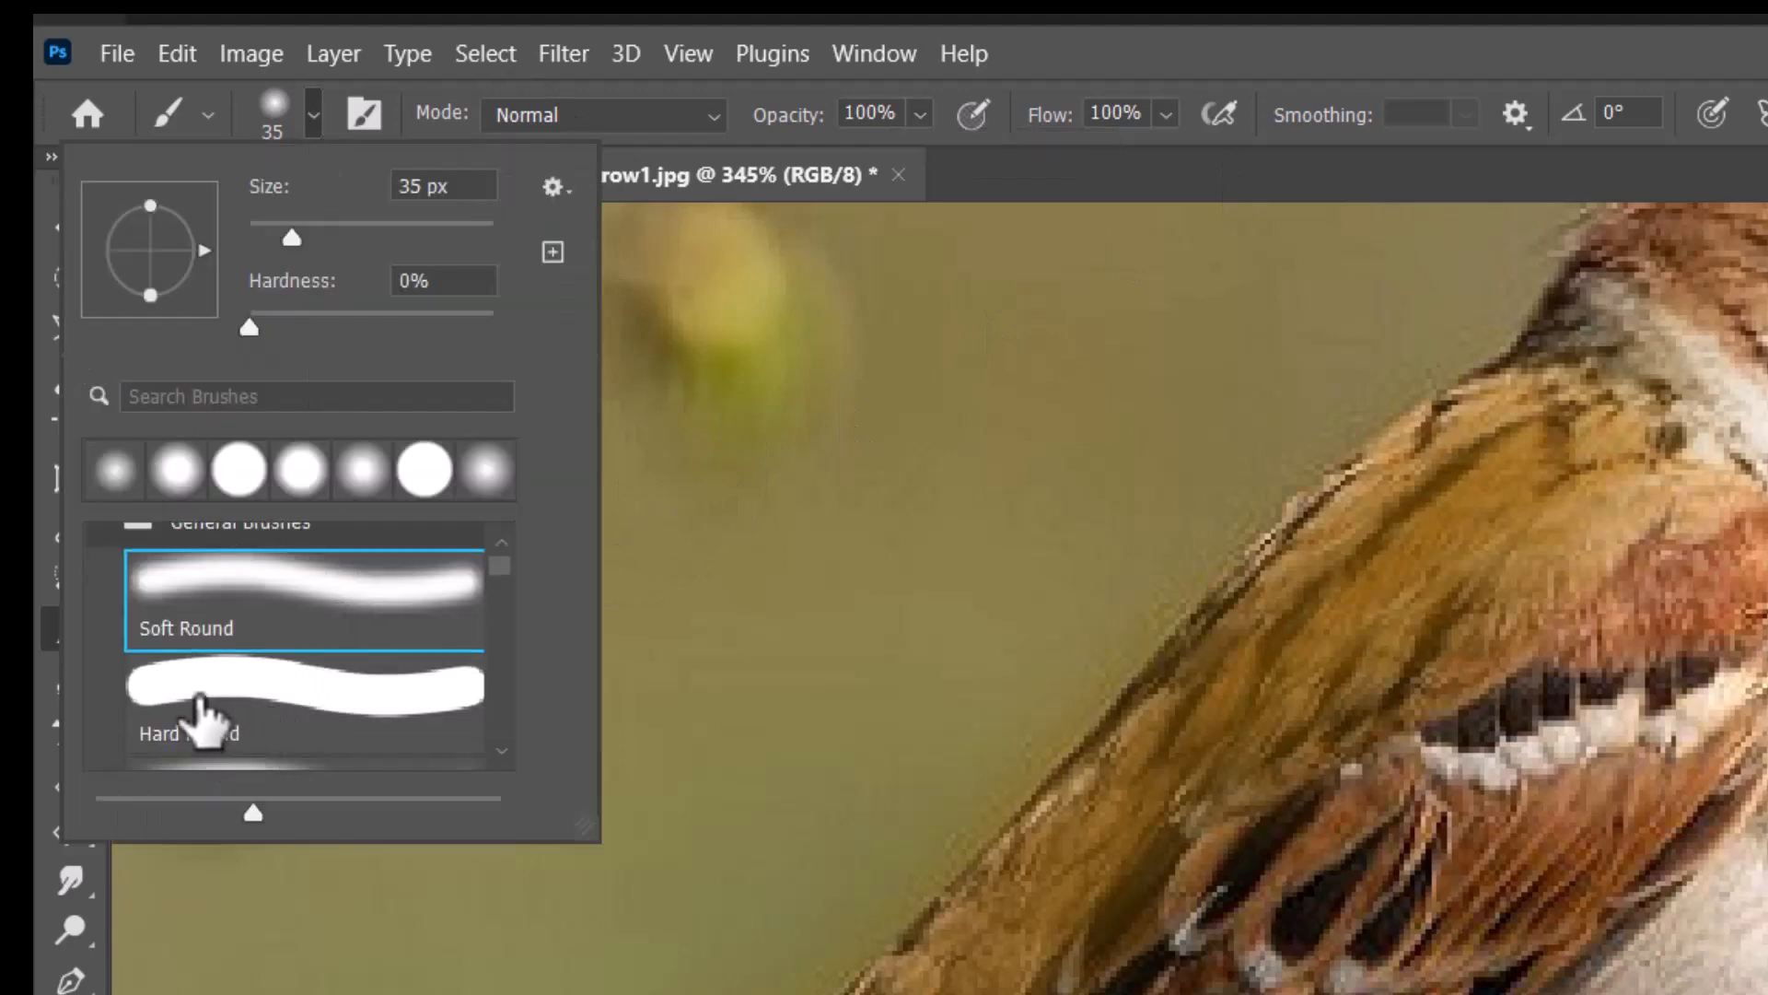
{"action": "left_click", "coordinate": [207, 723]}
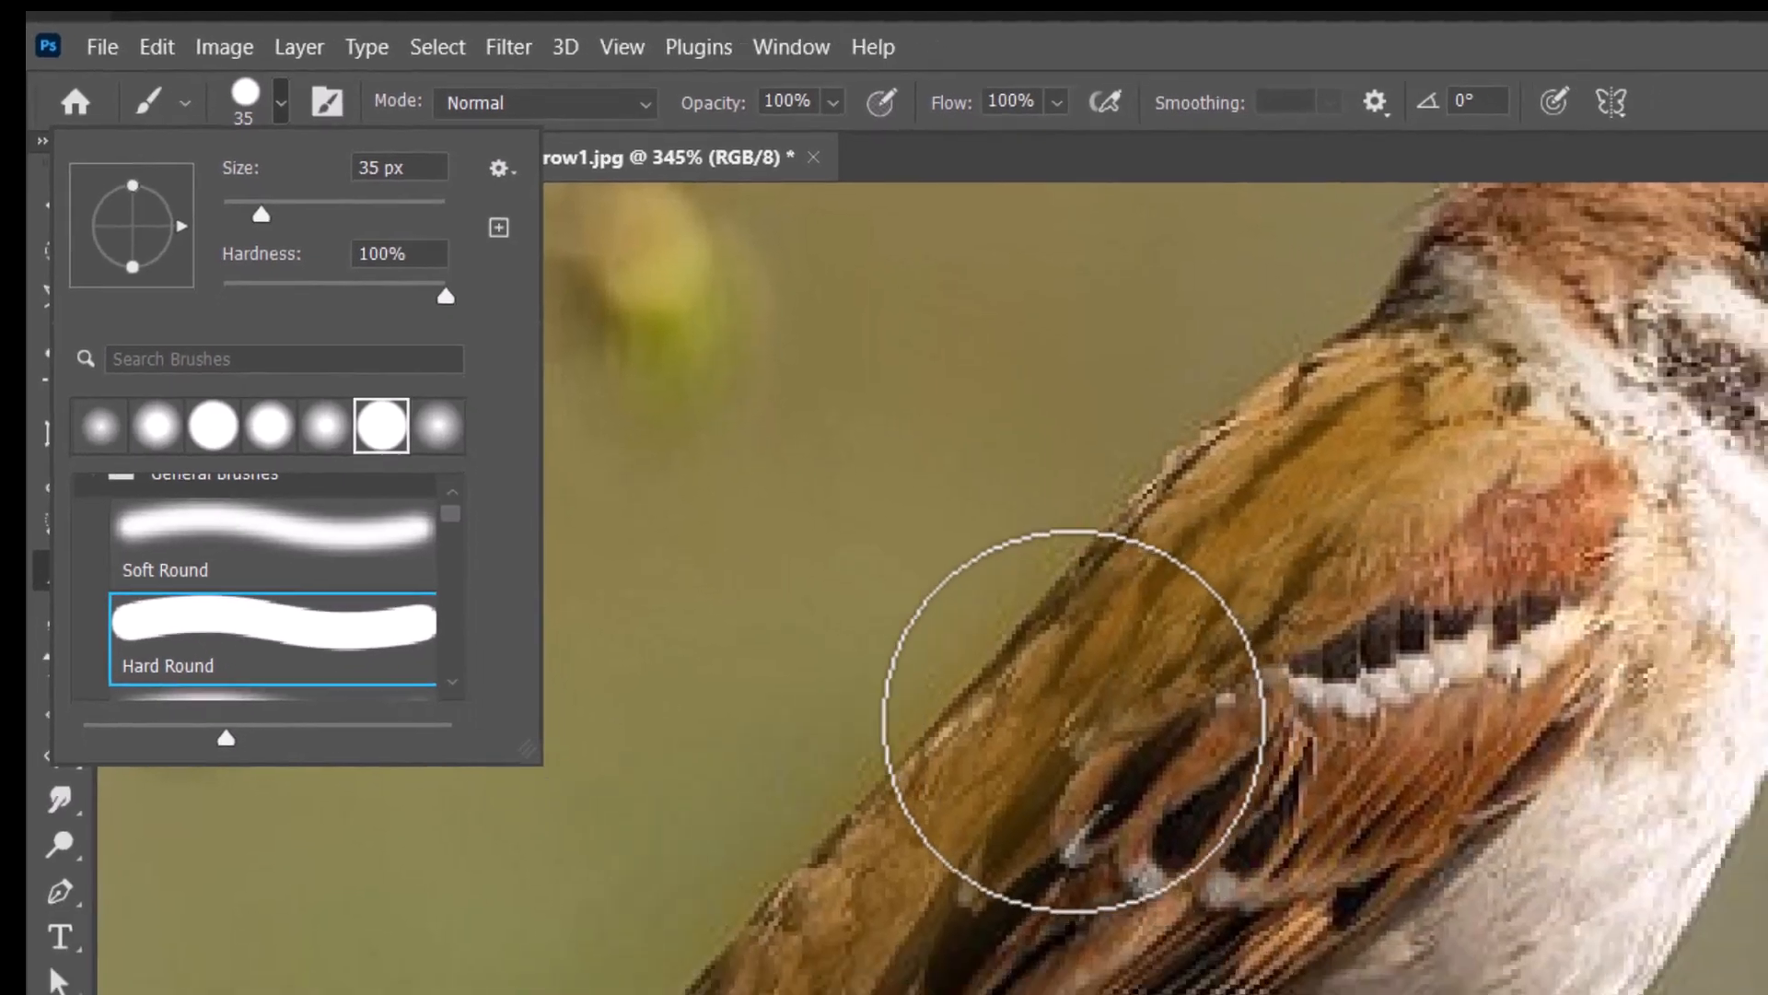
Try three solid brown strokes across the sparrow's body at full opacity and undo them
{"action": "left_click_drag", "start_coordinate": [1073, 721], "coordinate": [1494, 701]}
{"action": "left_click_drag", "start_coordinate": [1151, 540], "coordinate": [1767, 534]}
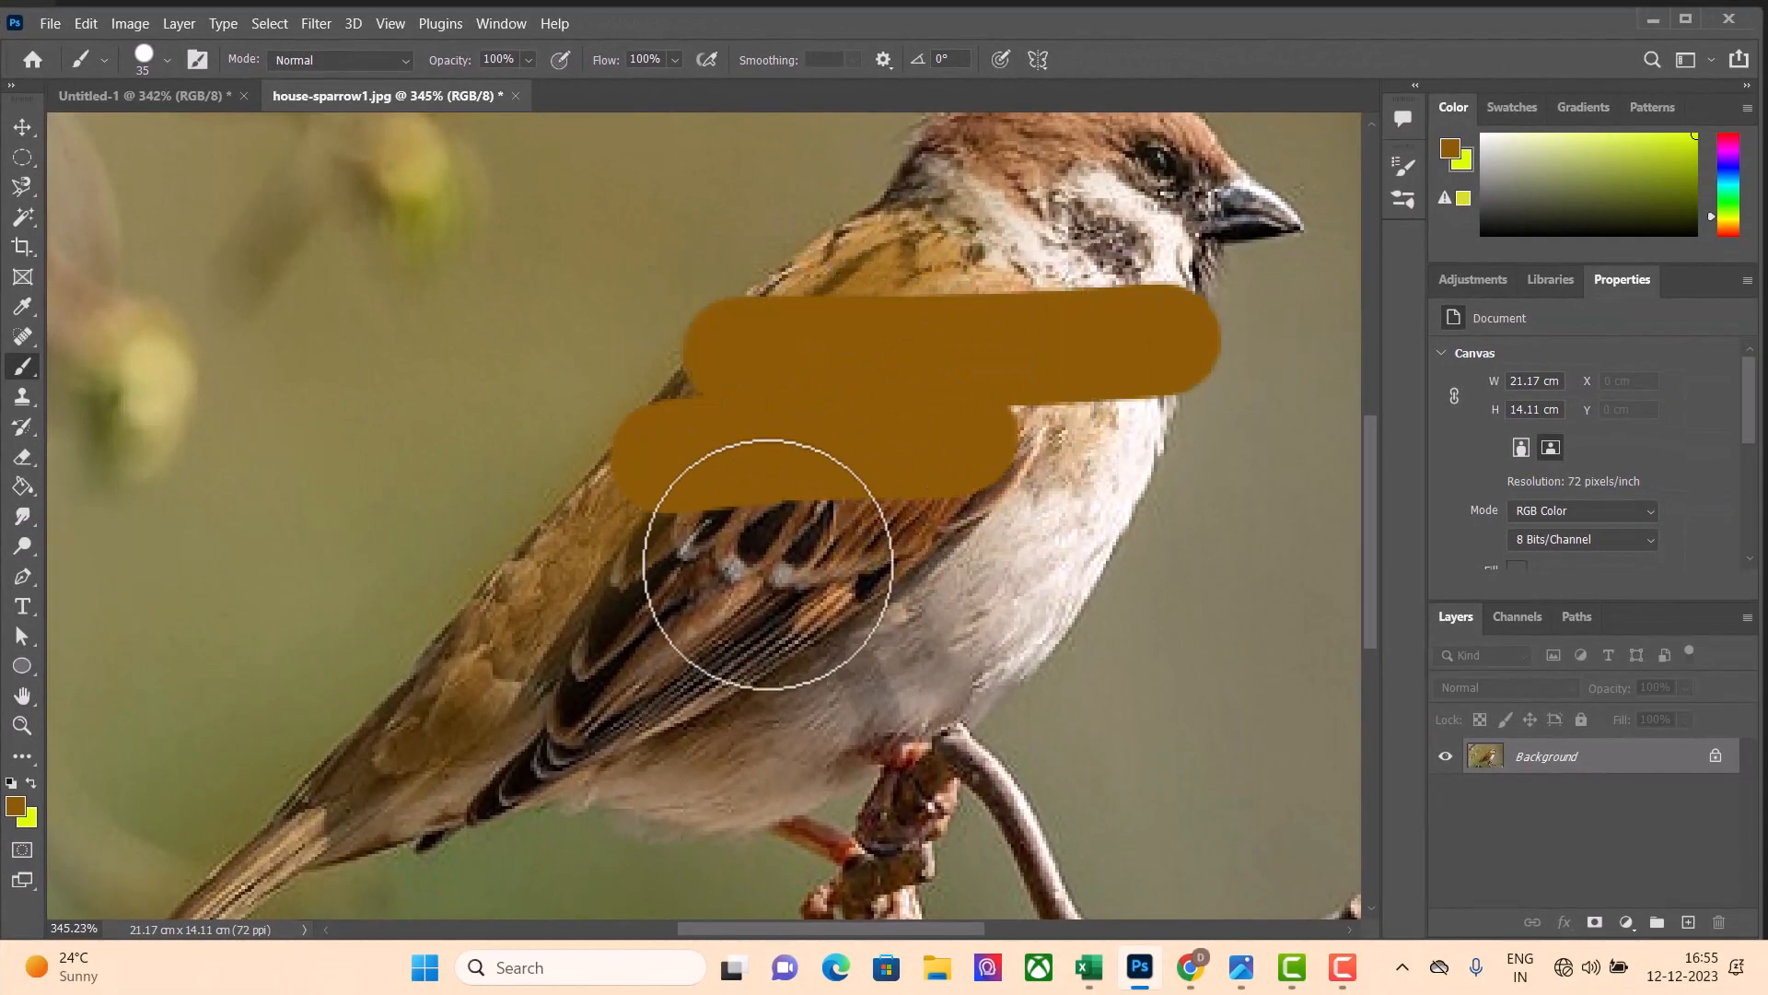
{"action": "left_click_drag", "start_coordinate": [637, 580], "coordinate": [1074, 580]}
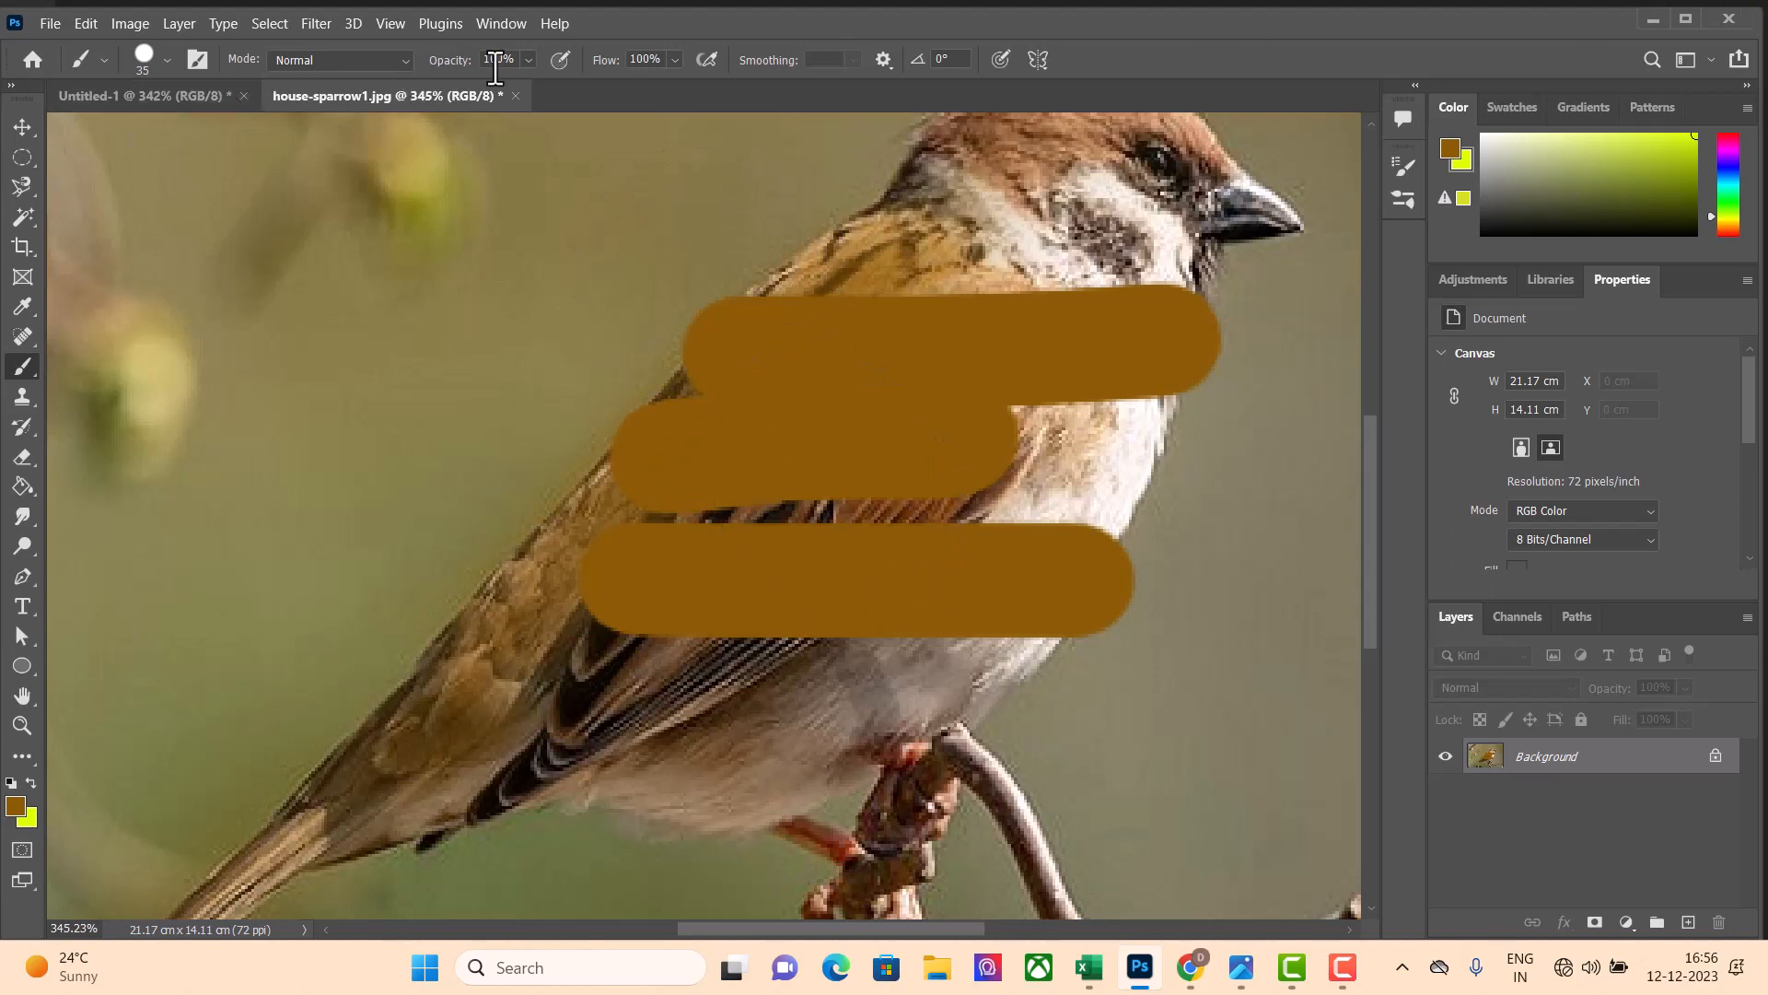
{"action": "left_click", "coordinate": [532, 60]}
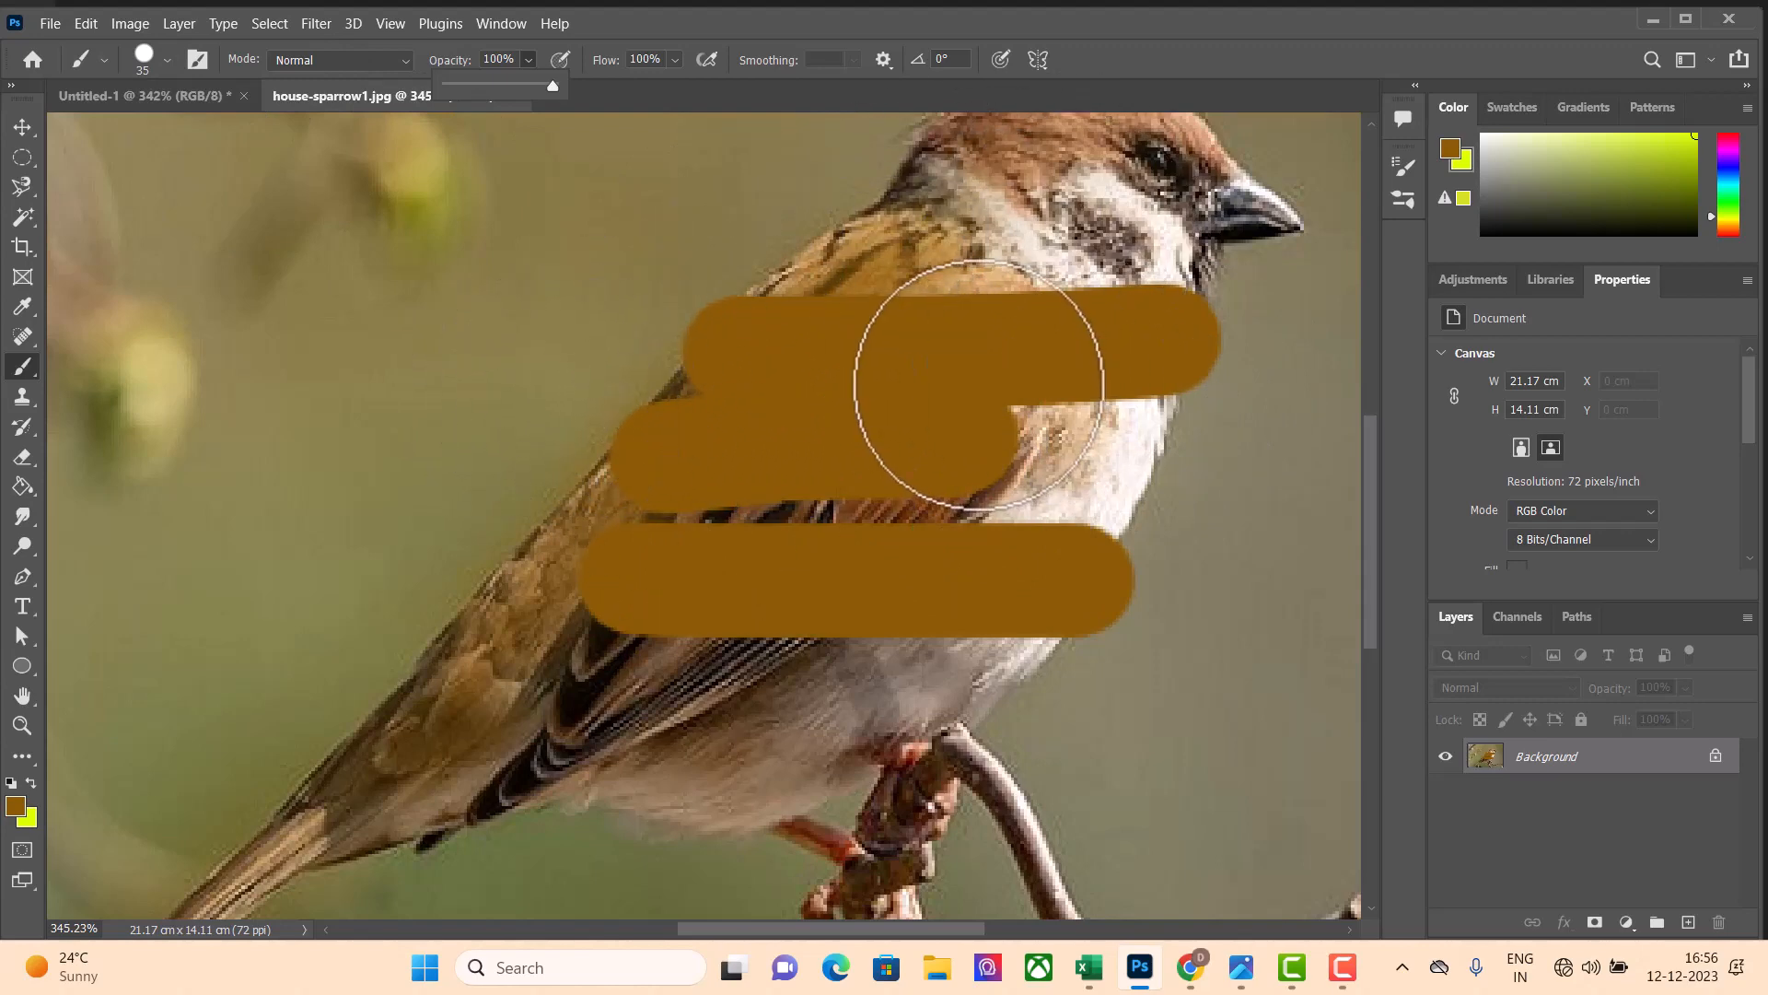
{"action": "key", "text": "ctrl+z"}
{"action": "key", "text": "ctrl+z"}
{"action": "key", "text": "ctrl+z"}
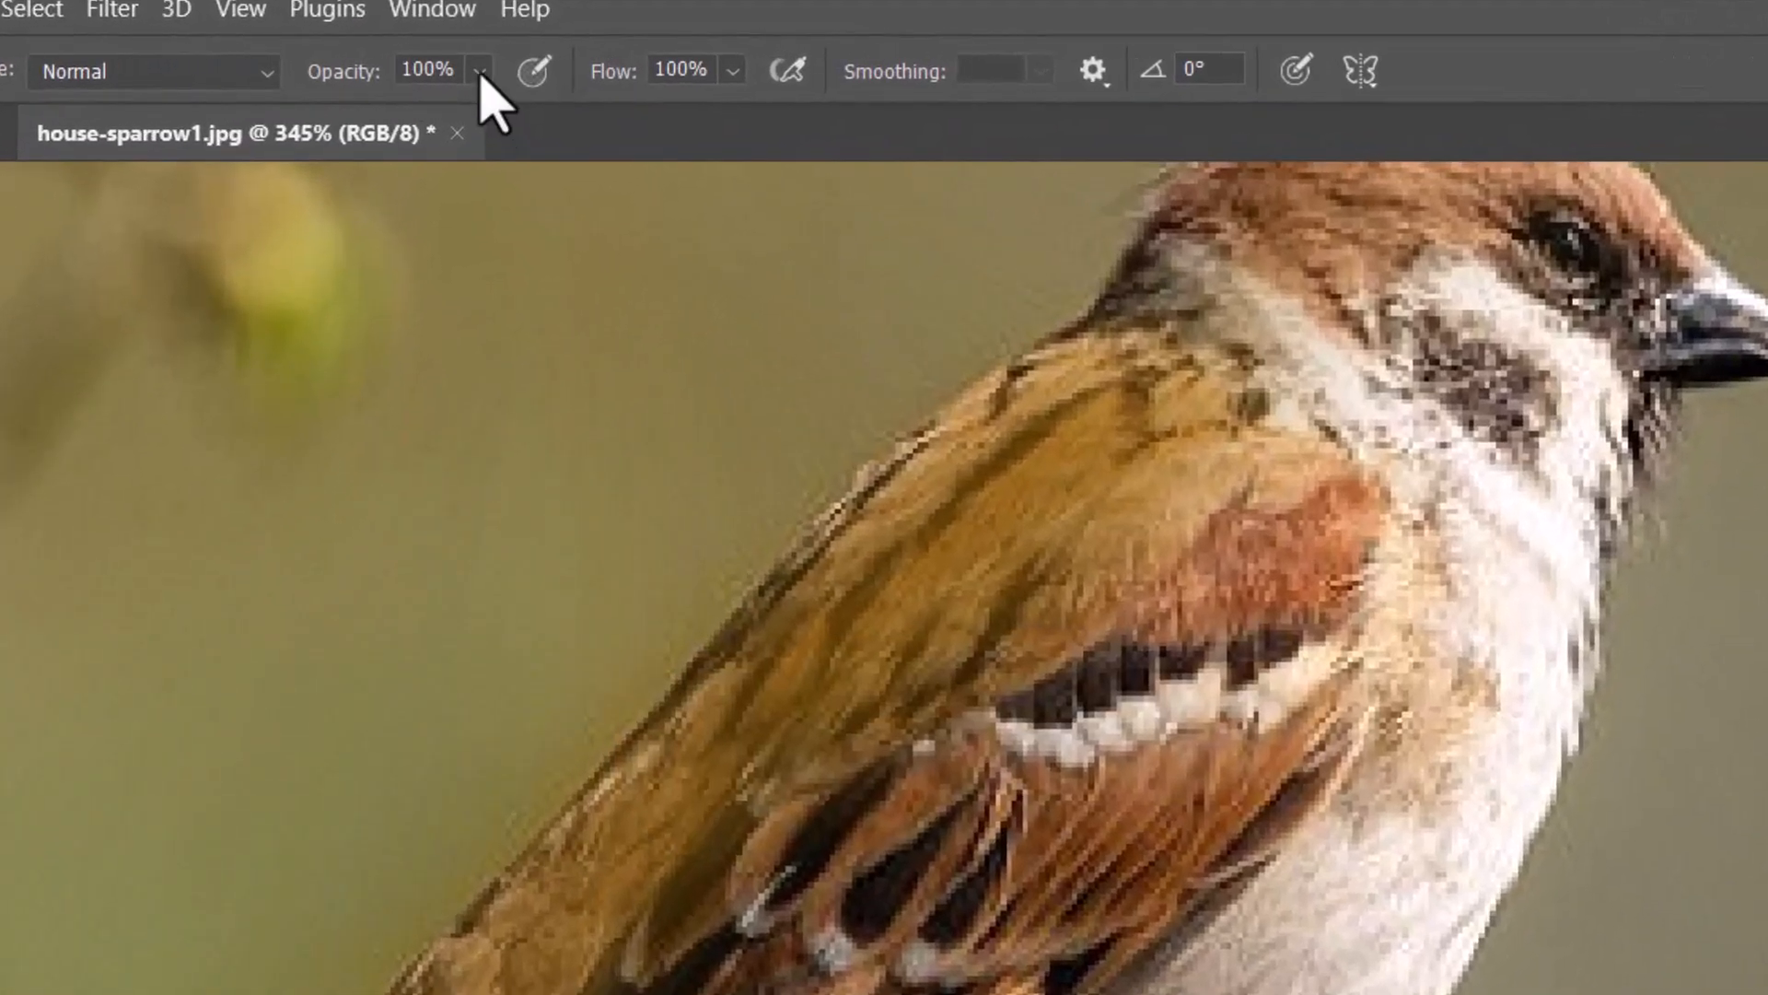
Set the brush opacity to 5% and paint a faint brown tint over the feathers of the sparrow's back
{"action": "left_click", "coordinate": [479, 71]}
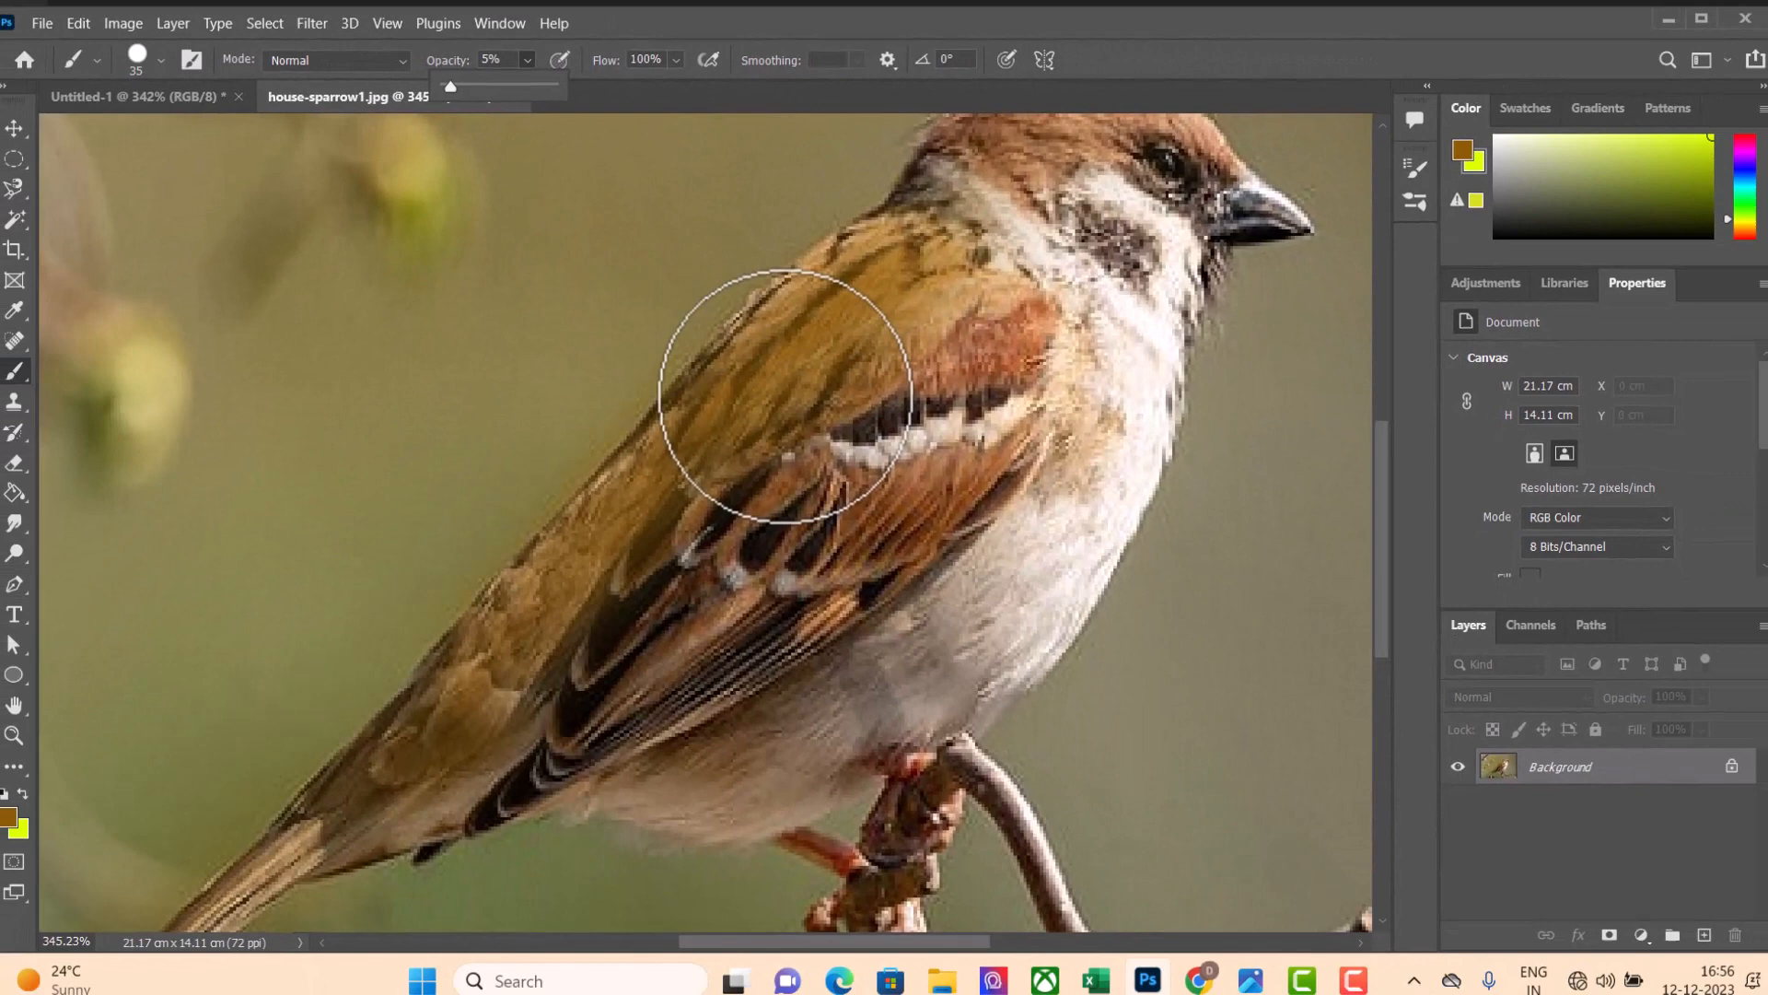
{"action": "mouse_move", "coordinate": [773, 474]}
{"action": "left_mouse_down"}
{"action": "mouse_move", "coordinate": [909, 396]}
{"action": "mouse_move", "coordinate": [748, 465]}
{"action": "mouse_move", "coordinate": [903, 317]}
{"action": "mouse_move", "coordinate": [920, 348]}
{"action": "mouse_move", "coordinate": [890, 362]}
{"action": "mouse_move", "coordinate": [968, 254]}
{"action": "mouse_move", "coordinate": [892, 299]}
{"action": "mouse_move", "coordinate": [799, 433]}
{"action": "mouse_move", "coordinate": [803, 337]}
{"action": "mouse_move", "coordinate": [751, 367]}
{"action": "mouse_move", "coordinate": [558, 595]}
{"action": "mouse_move", "coordinate": [419, 708]}
{"action": "mouse_move", "coordinate": [566, 645]}
{"action": "mouse_move", "coordinate": [917, 405]}
{"action": "mouse_move", "coordinate": [965, 330]}
{"action": "mouse_move", "coordinate": [920, 385]}
{"action": "mouse_move", "coordinate": [970, 263]}
{"action": "mouse_move", "coordinate": [959, 244]}
{"action": "mouse_move", "coordinate": [799, 329]}
{"action": "mouse_move", "coordinate": [812, 291]}
{"action": "mouse_move", "coordinate": [579, 590]}
{"action": "mouse_move", "coordinate": [416, 736]}
{"action": "mouse_move", "coordinate": [801, 488]}
{"action": "mouse_move", "coordinate": [917, 357]}
{"action": "mouse_move", "coordinate": [882, 399]}
{"action": "mouse_move", "coordinate": [833, 371]}
{"action": "left_mouse_up"}
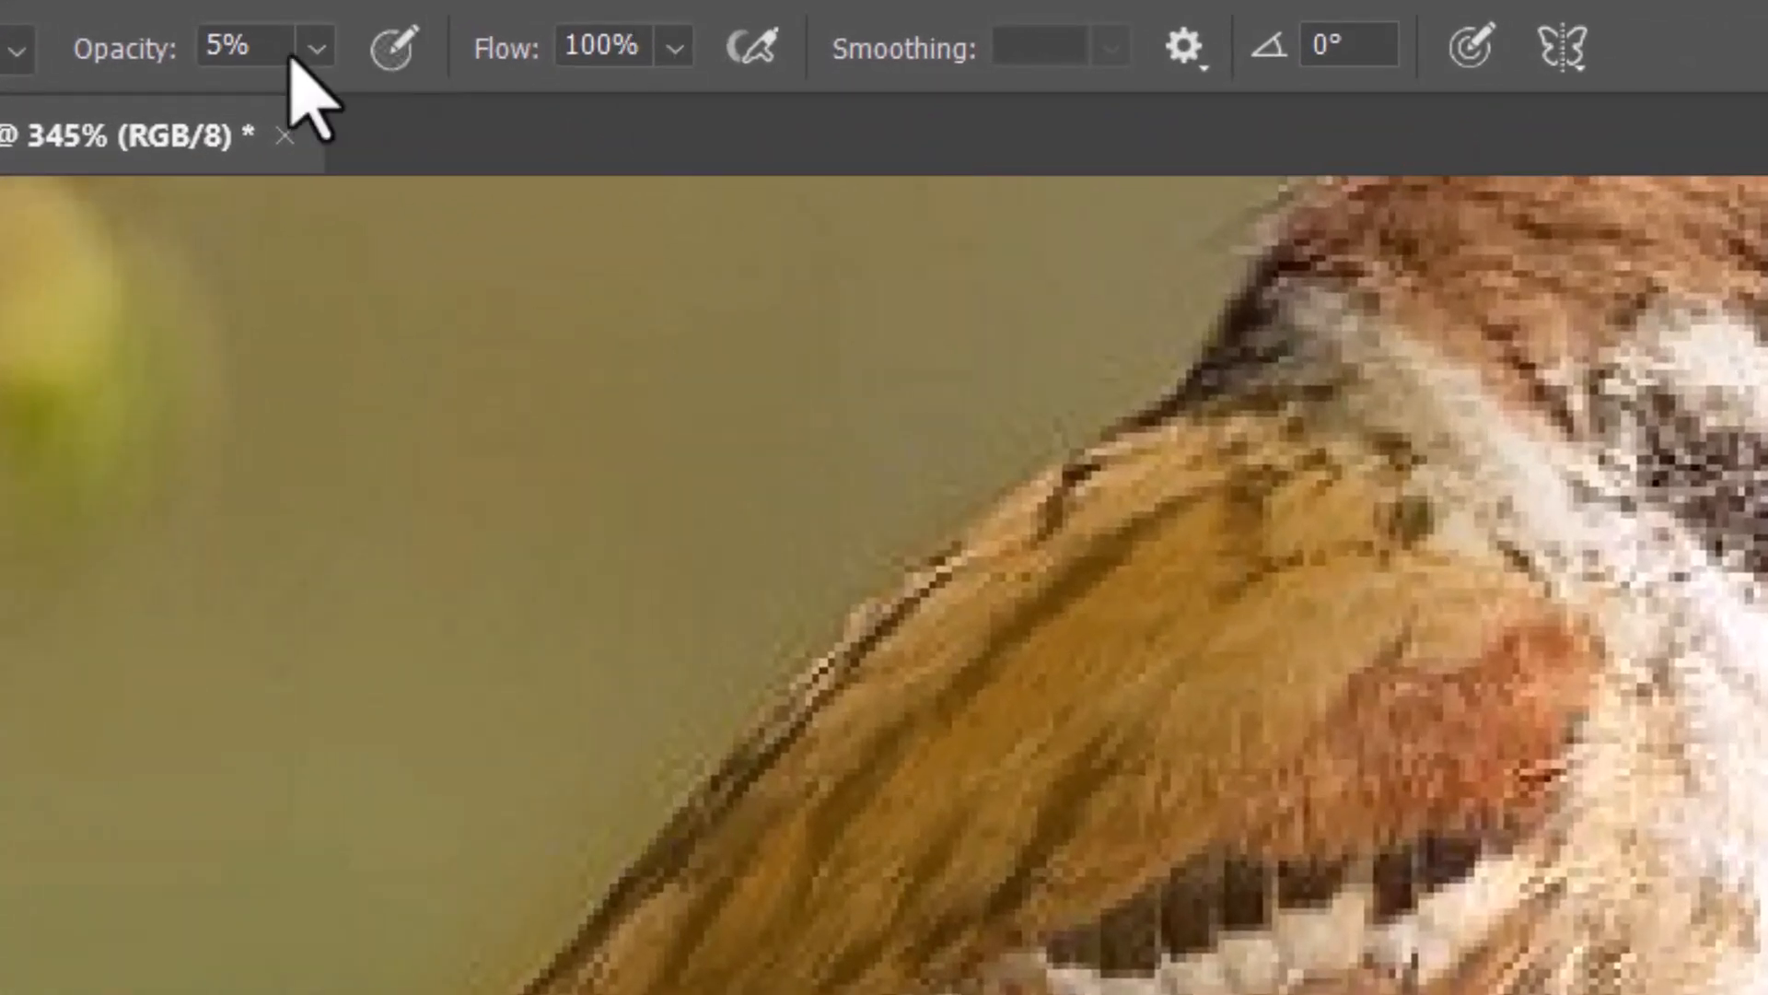
Set the brush opacity to 100% and the flow to 9%
{"action": "left_click", "coordinate": [316, 48]}
{"action": "left_click_drag", "start_coordinate": [323, 111], "coordinate": [797, 134]}
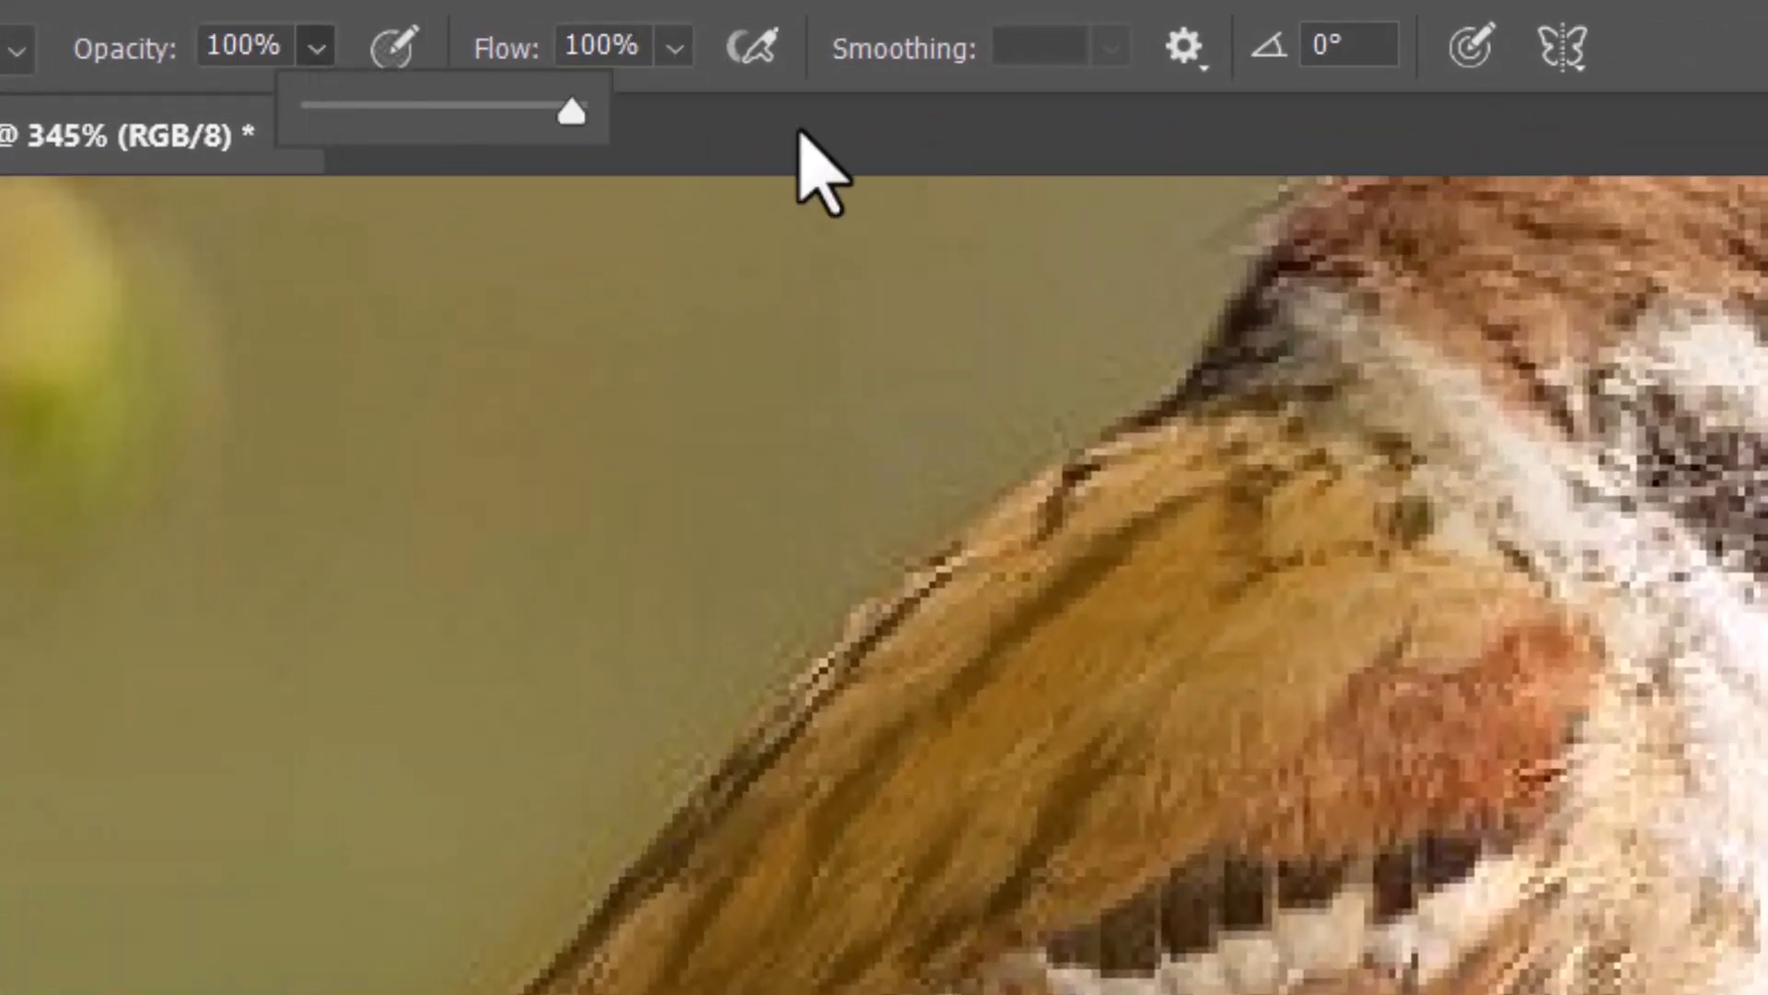
{"action": "left_click", "coordinate": [675, 48]}
{"action": "left_click_drag", "start_coordinate": [530, 112], "coordinate": [496, 111]}
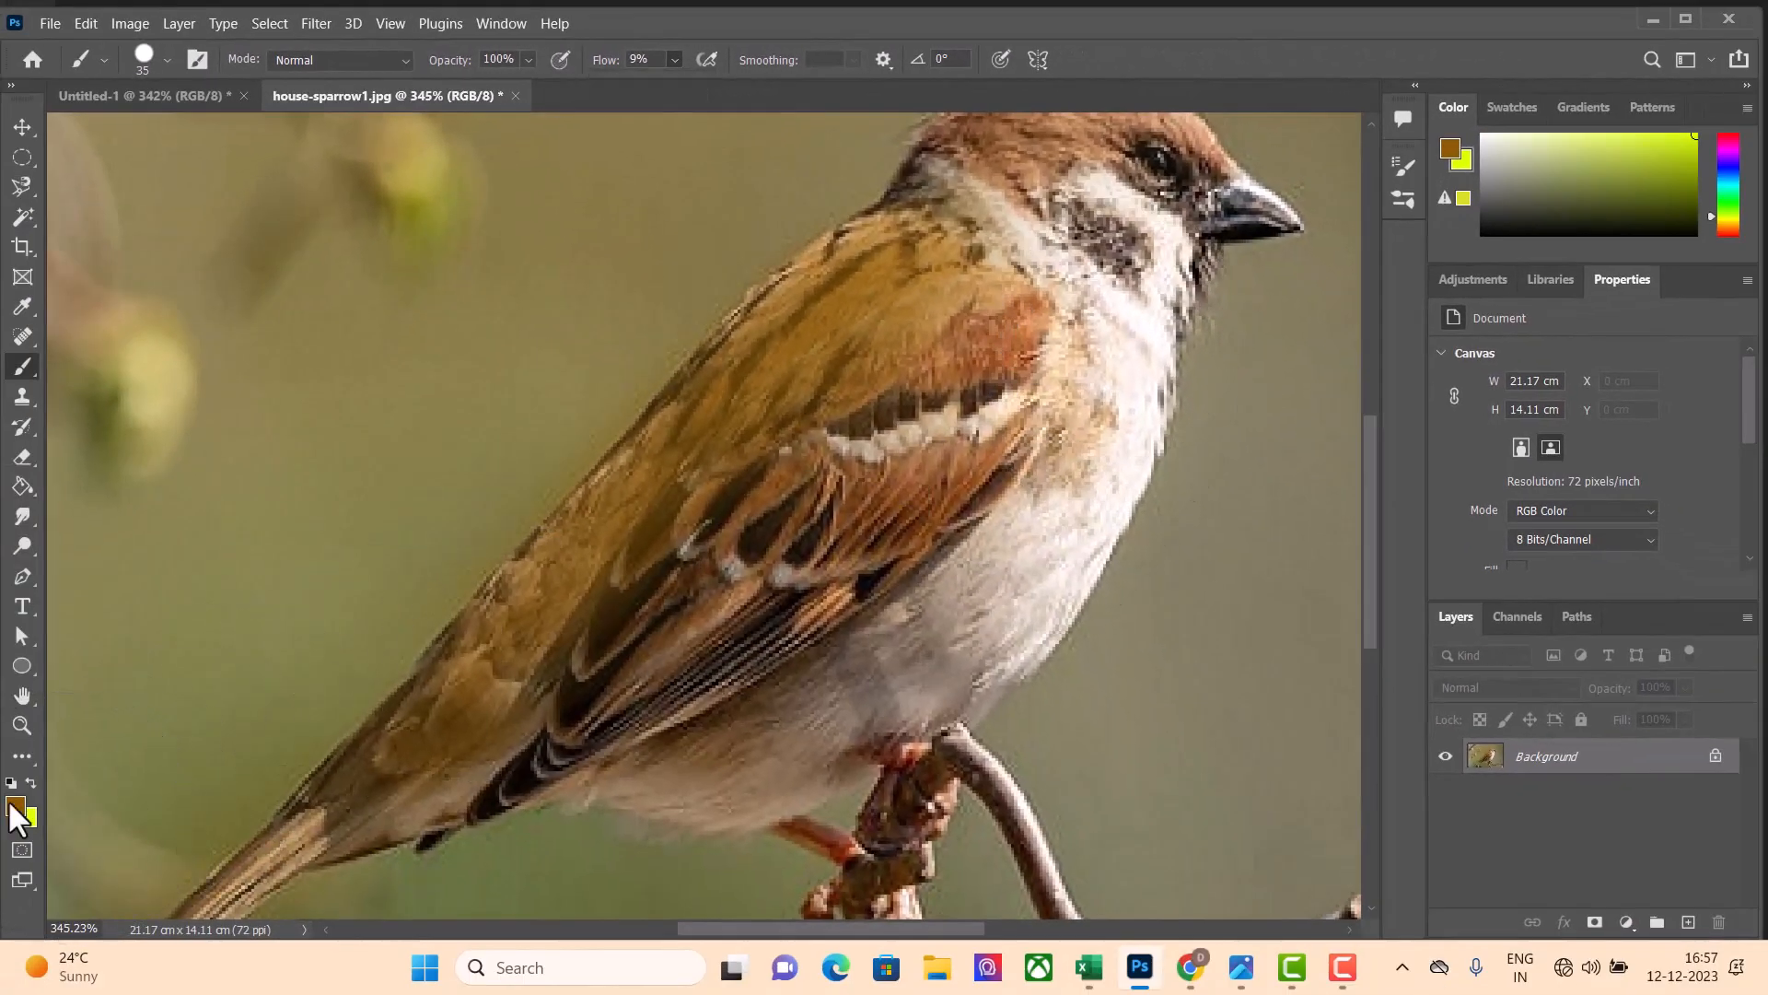
Set the foreground colour to white ffffff and return to the Brush tool
{"action": "left_click", "coordinate": [14, 806]}
{"action": "left_click_drag", "start_coordinate": [626, 469], "coordinate": [385, 434]}
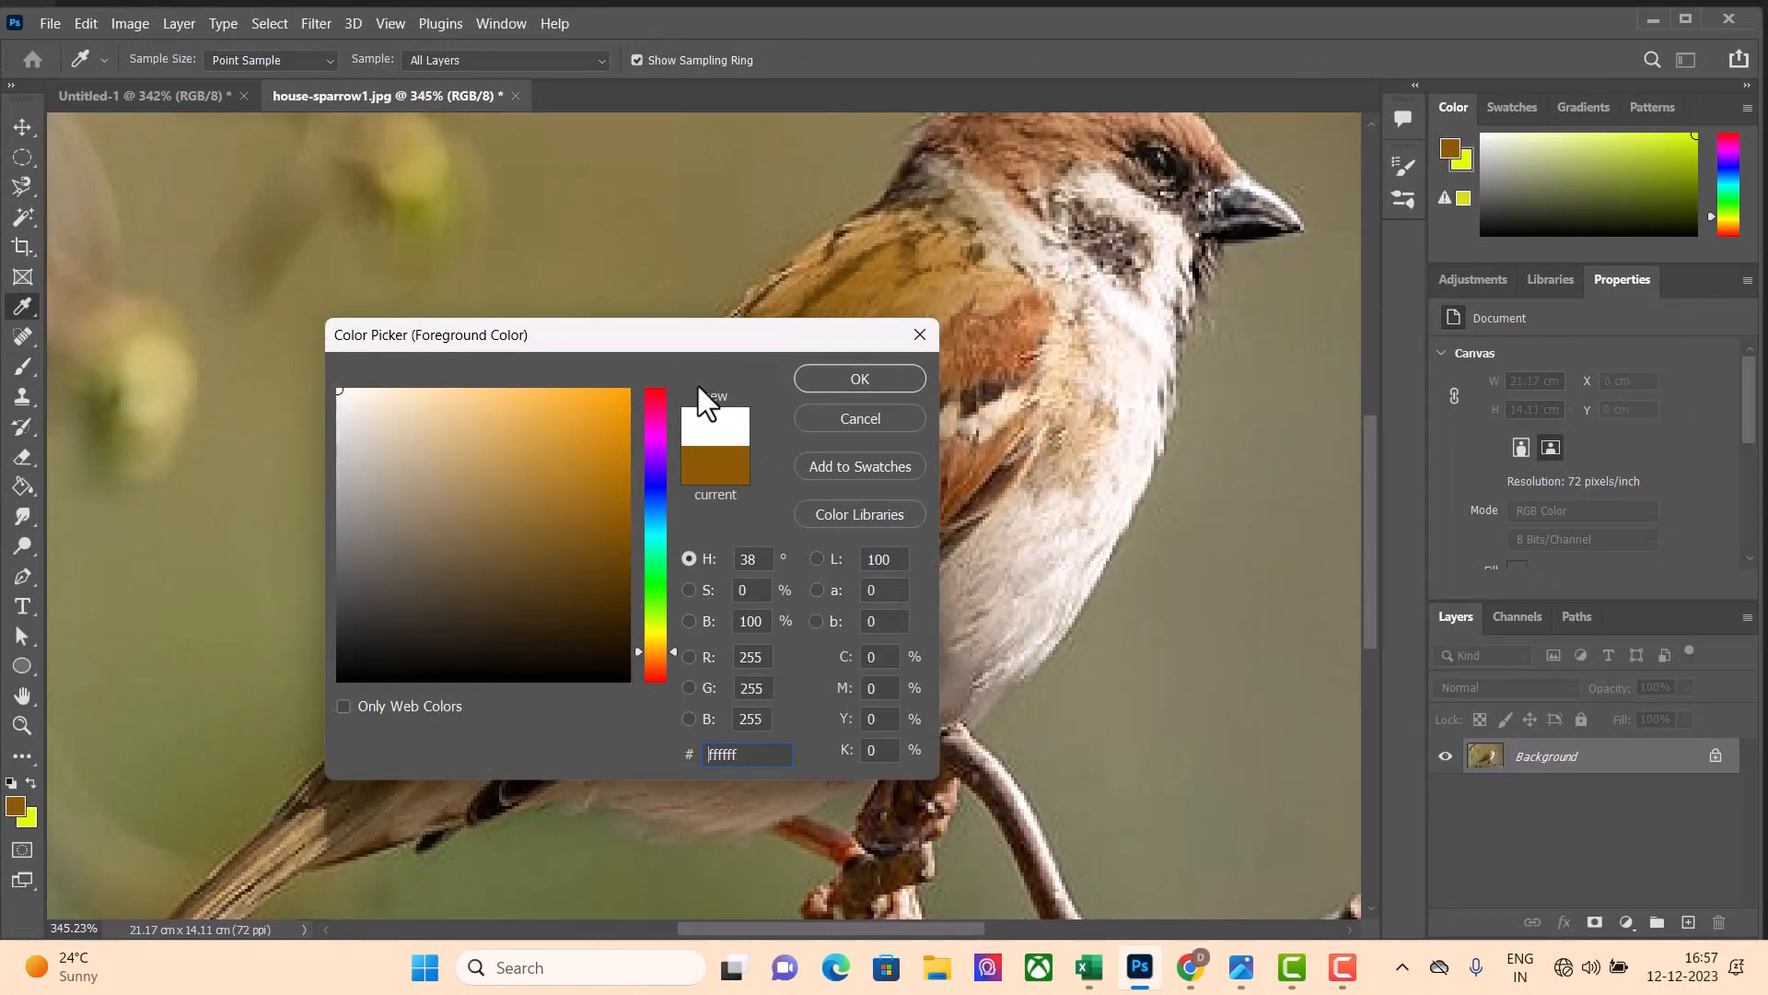
{"action": "left_click", "coordinate": [833, 377]}
{"action": "key", "text": "b"}
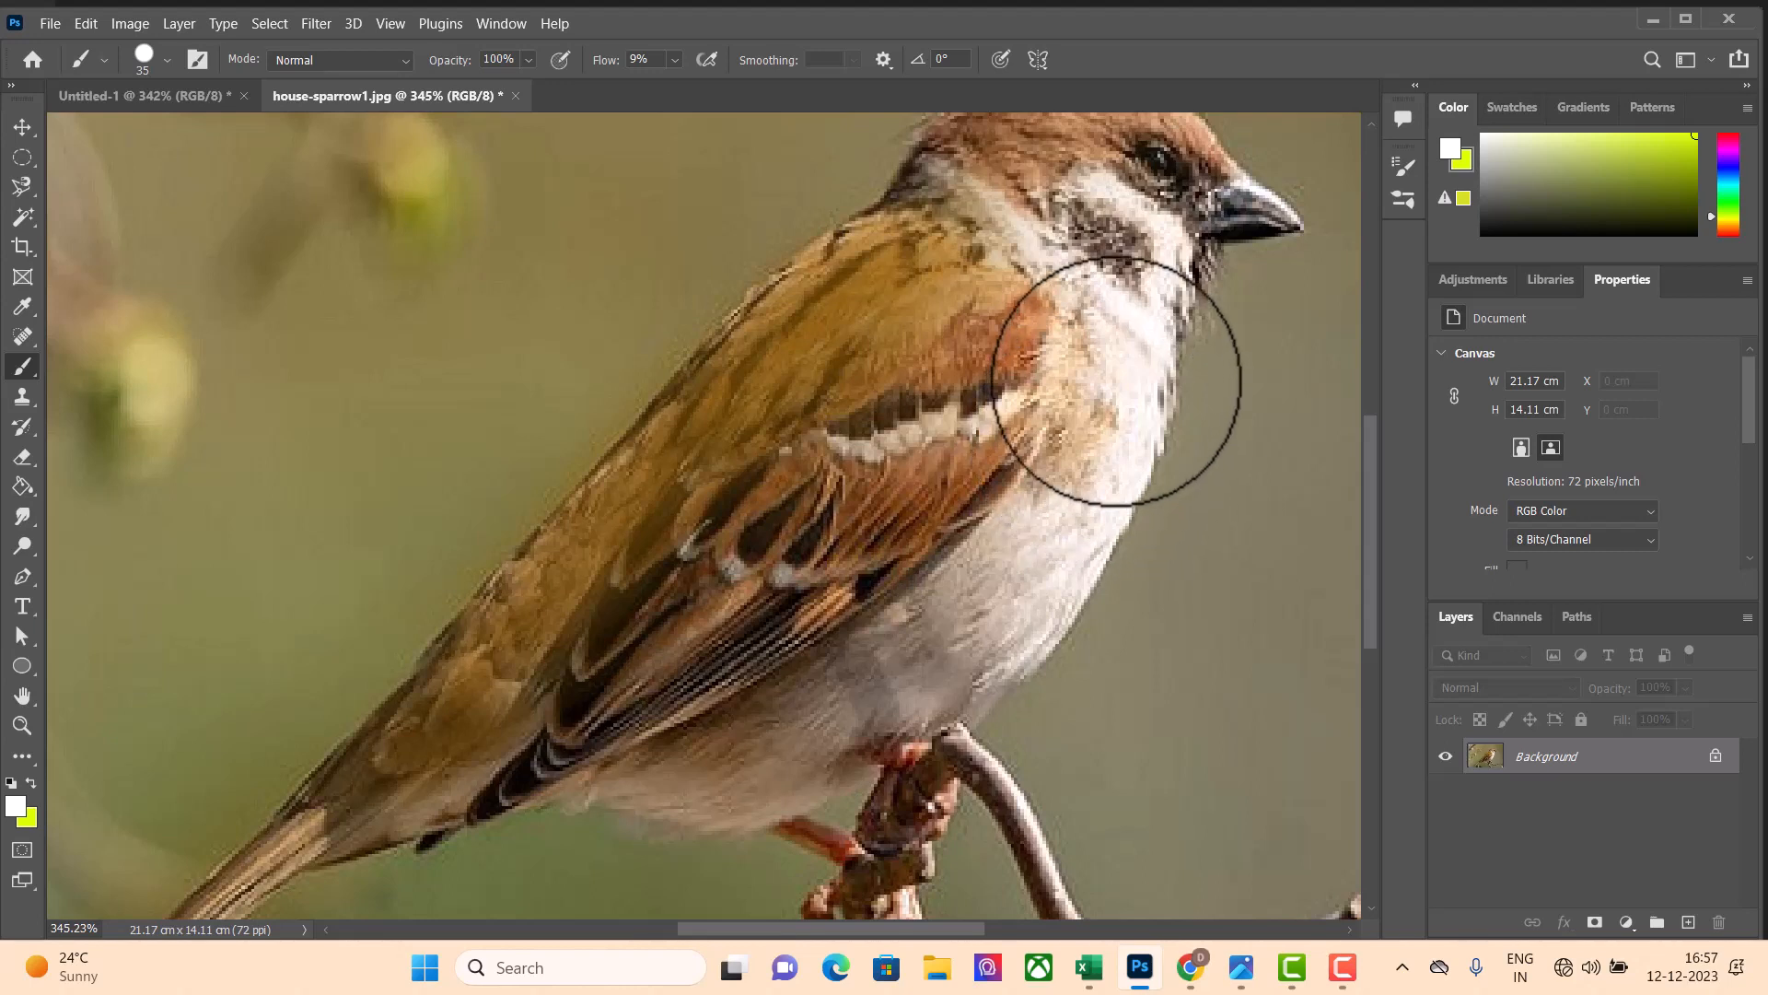
Paint white over the sparrow's breast and belly and onto the background beside it at 9% flow
{"action": "mouse_move", "coordinate": [1121, 403]}
{"action": "left_mouse_down"}
{"action": "mouse_move", "coordinate": [1093, 488]}
{"action": "mouse_move", "coordinate": [980, 643]}
{"action": "mouse_move", "coordinate": [1126, 502]}
{"action": "mouse_move", "coordinate": [1182, 271]}
{"action": "mouse_move", "coordinate": [1114, 294]}
{"action": "mouse_move", "coordinate": [1117, 344]}
{"action": "left_mouse_up"}
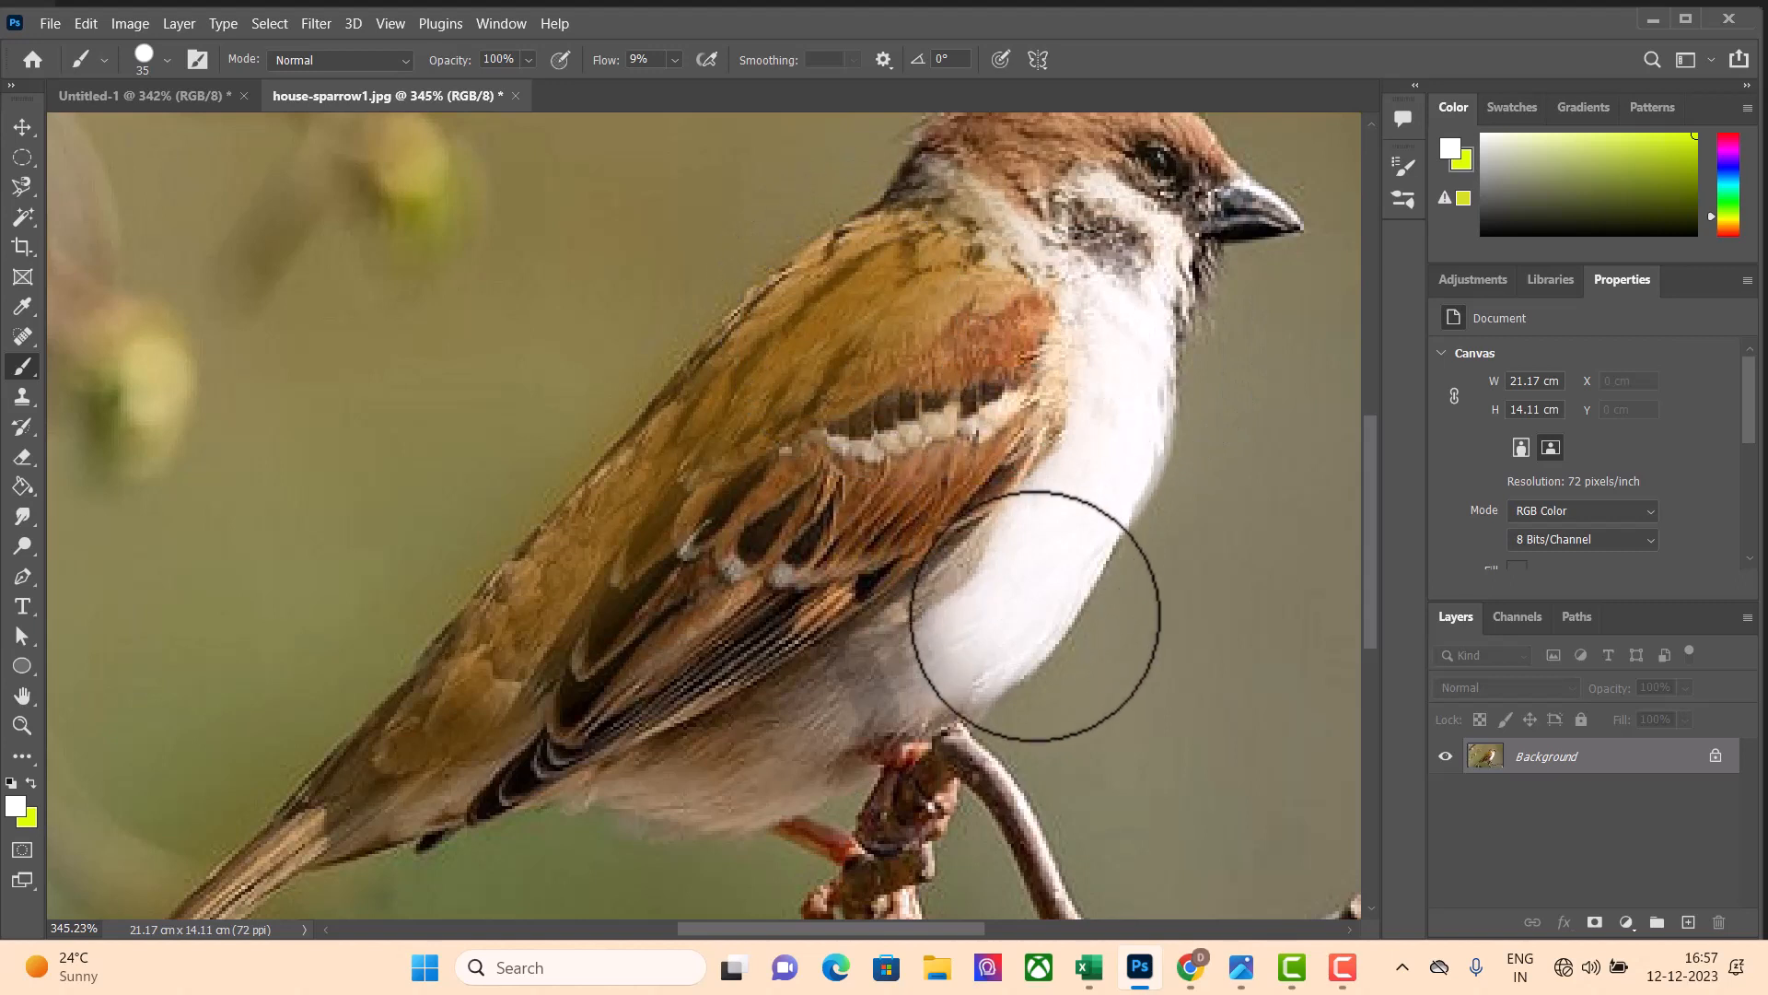
{"action": "mouse_move", "coordinate": [946, 644]}
{"action": "left_mouse_down"}
{"action": "mouse_move", "coordinate": [855, 691]}
{"action": "mouse_move", "coordinate": [980, 615]}
{"action": "mouse_move", "coordinate": [981, 590]}
{"action": "mouse_move", "coordinate": [868, 679]}
{"action": "left_mouse_up"}
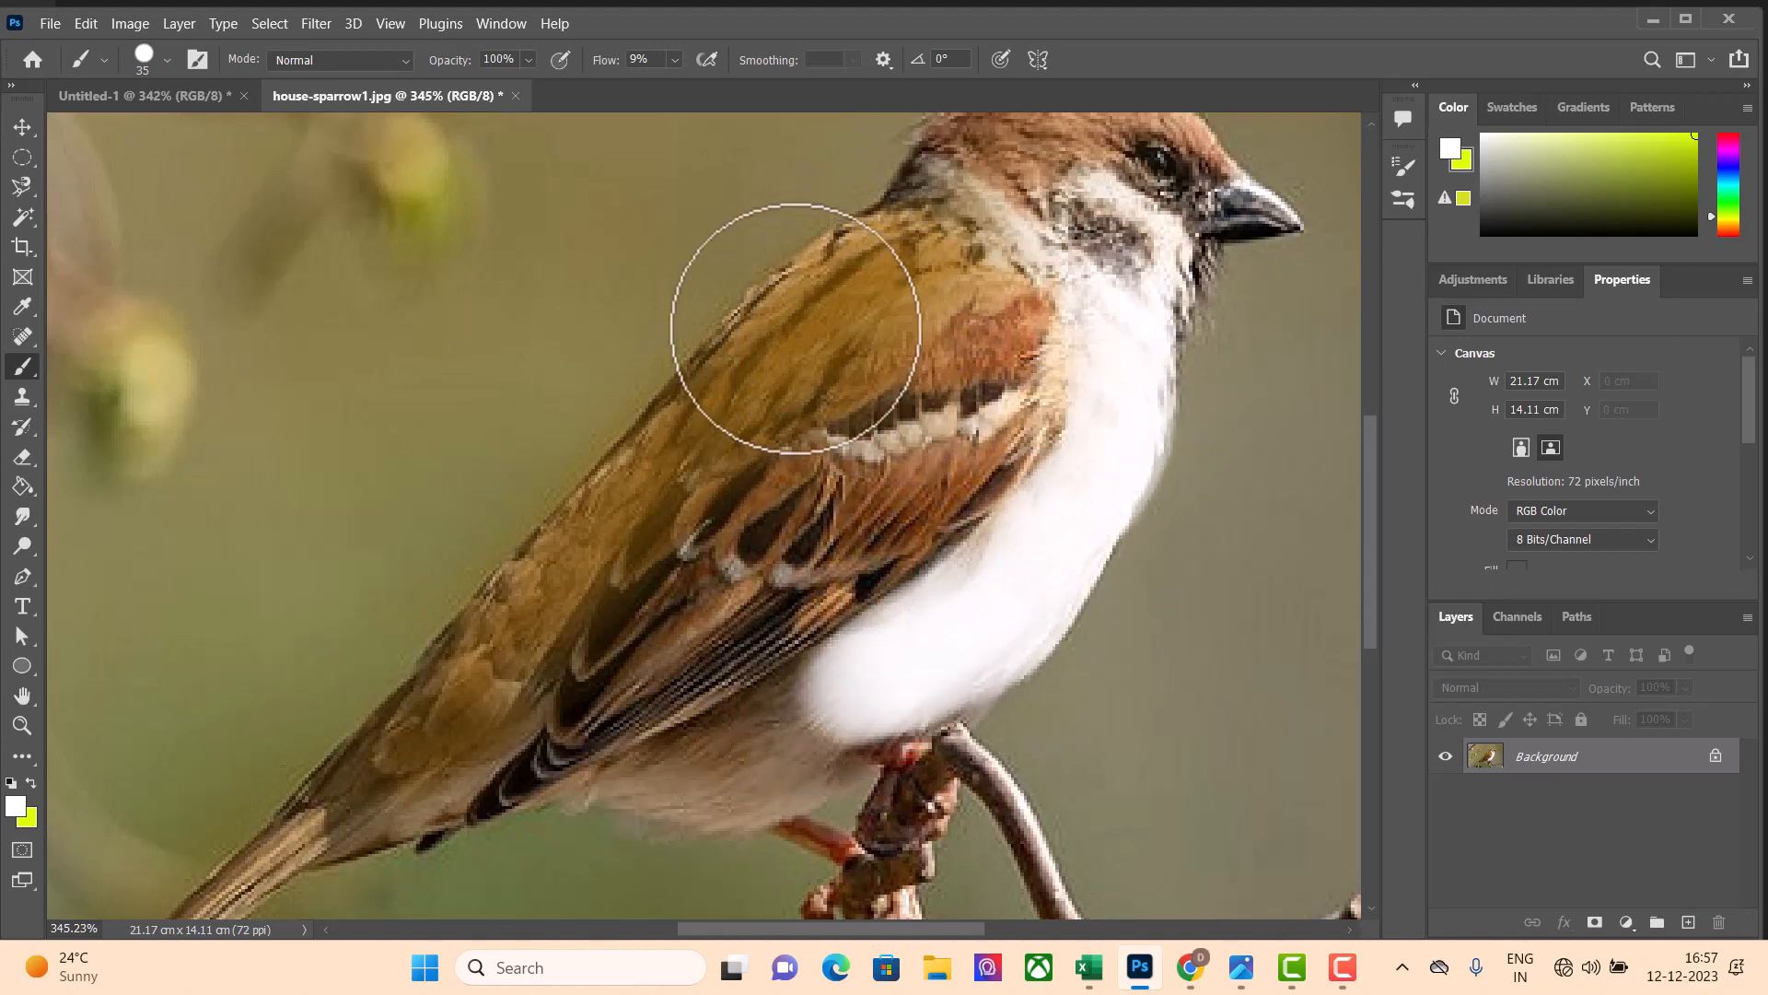
{"action": "left_click", "coordinate": [671, 55]}
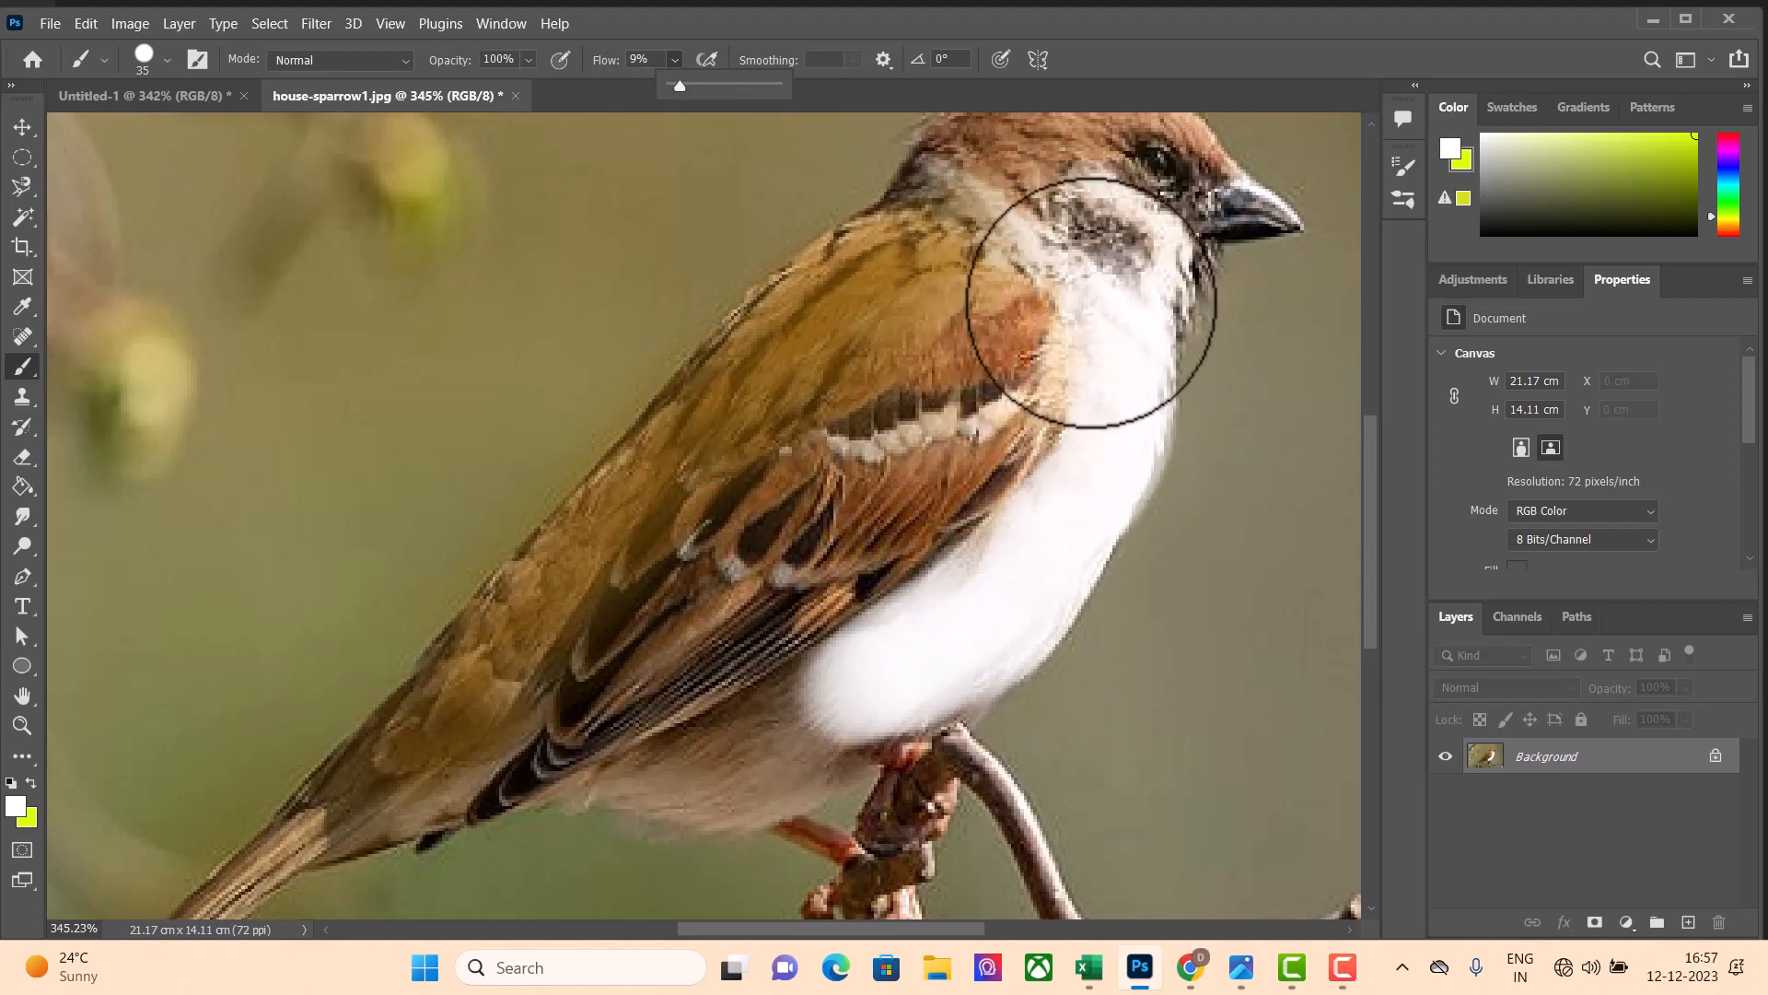
{"action": "mouse_move", "coordinate": [823, 690]}
{"action": "left_mouse_down"}
{"action": "mouse_move", "coordinate": [1011, 598]}
{"action": "mouse_move", "coordinate": [1082, 538]}
{"action": "mouse_move", "coordinate": [1138, 400]}
{"action": "mouse_move", "coordinate": [1142, 559]}
{"action": "mouse_move", "coordinate": [1152, 357]}
{"action": "mouse_move", "coordinate": [1217, 444]}
{"action": "mouse_move", "coordinate": [1202, 596]}
{"action": "mouse_move", "coordinate": [1204, 441]}
{"action": "mouse_move", "coordinate": [1264, 595]}
{"action": "left_mouse_up"}
Set the brush flow to 1%
{"action": "left_click", "coordinate": [674, 58]}
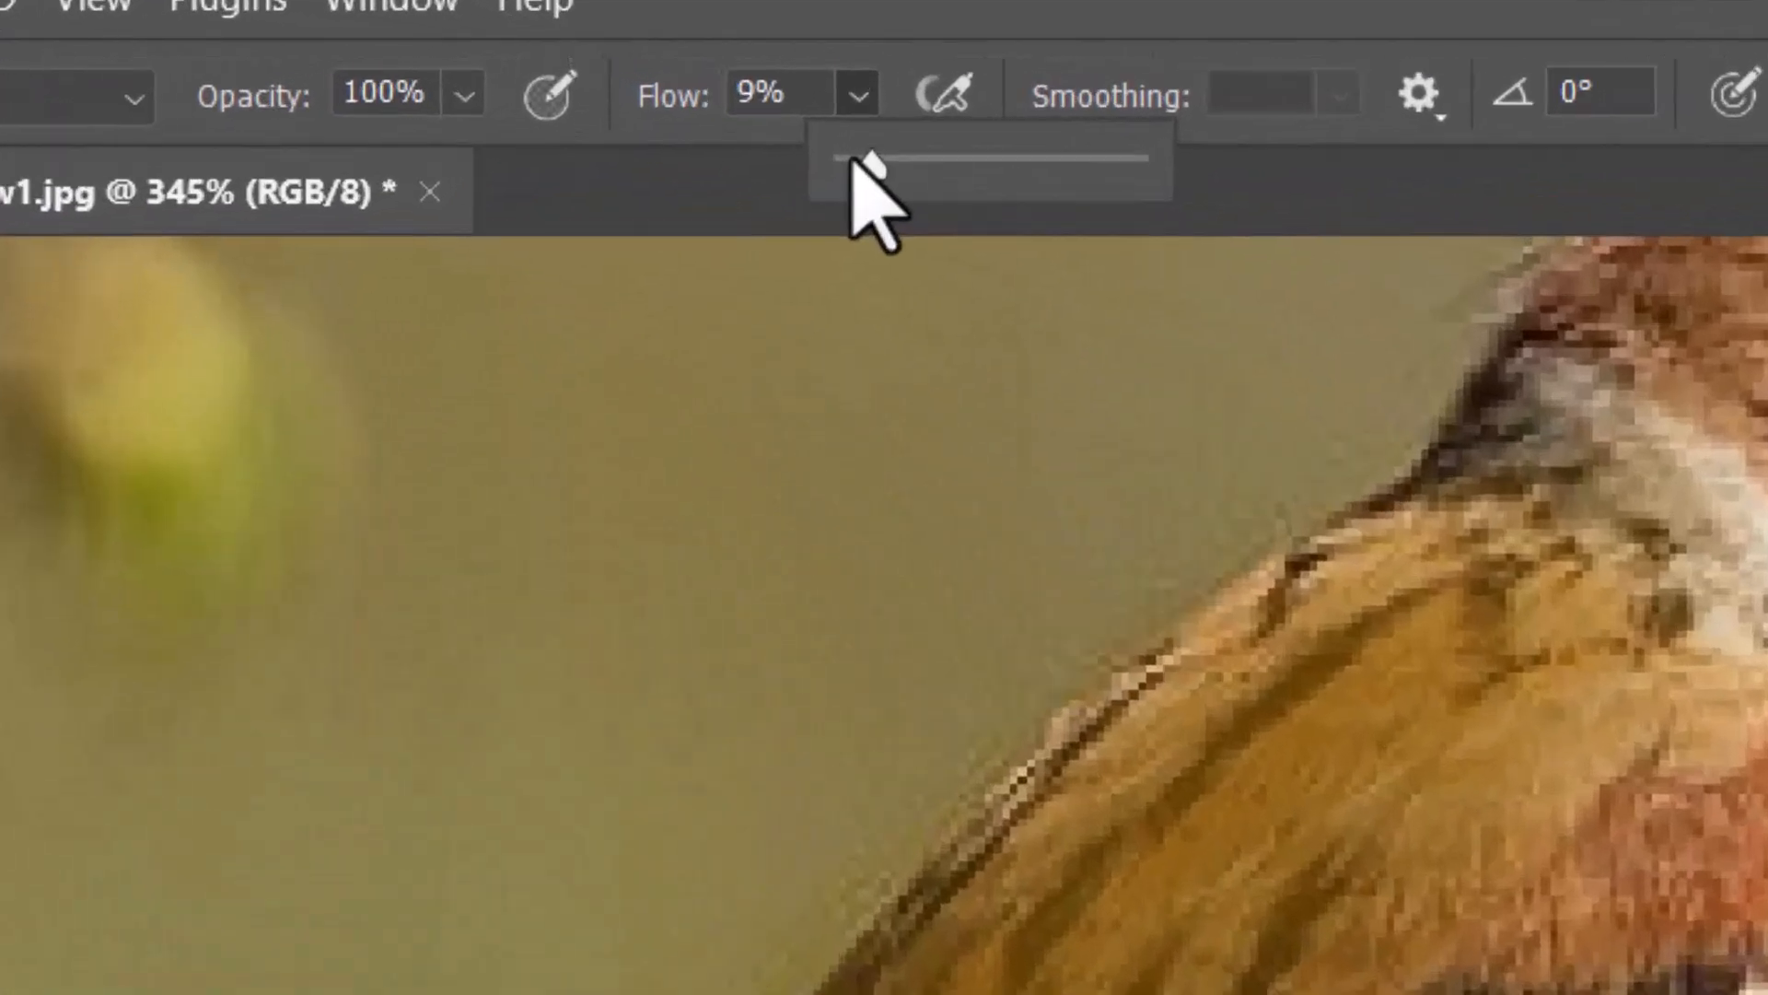
{"action": "left_click_drag", "start_coordinate": [679, 84], "coordinate": [668, 84]}
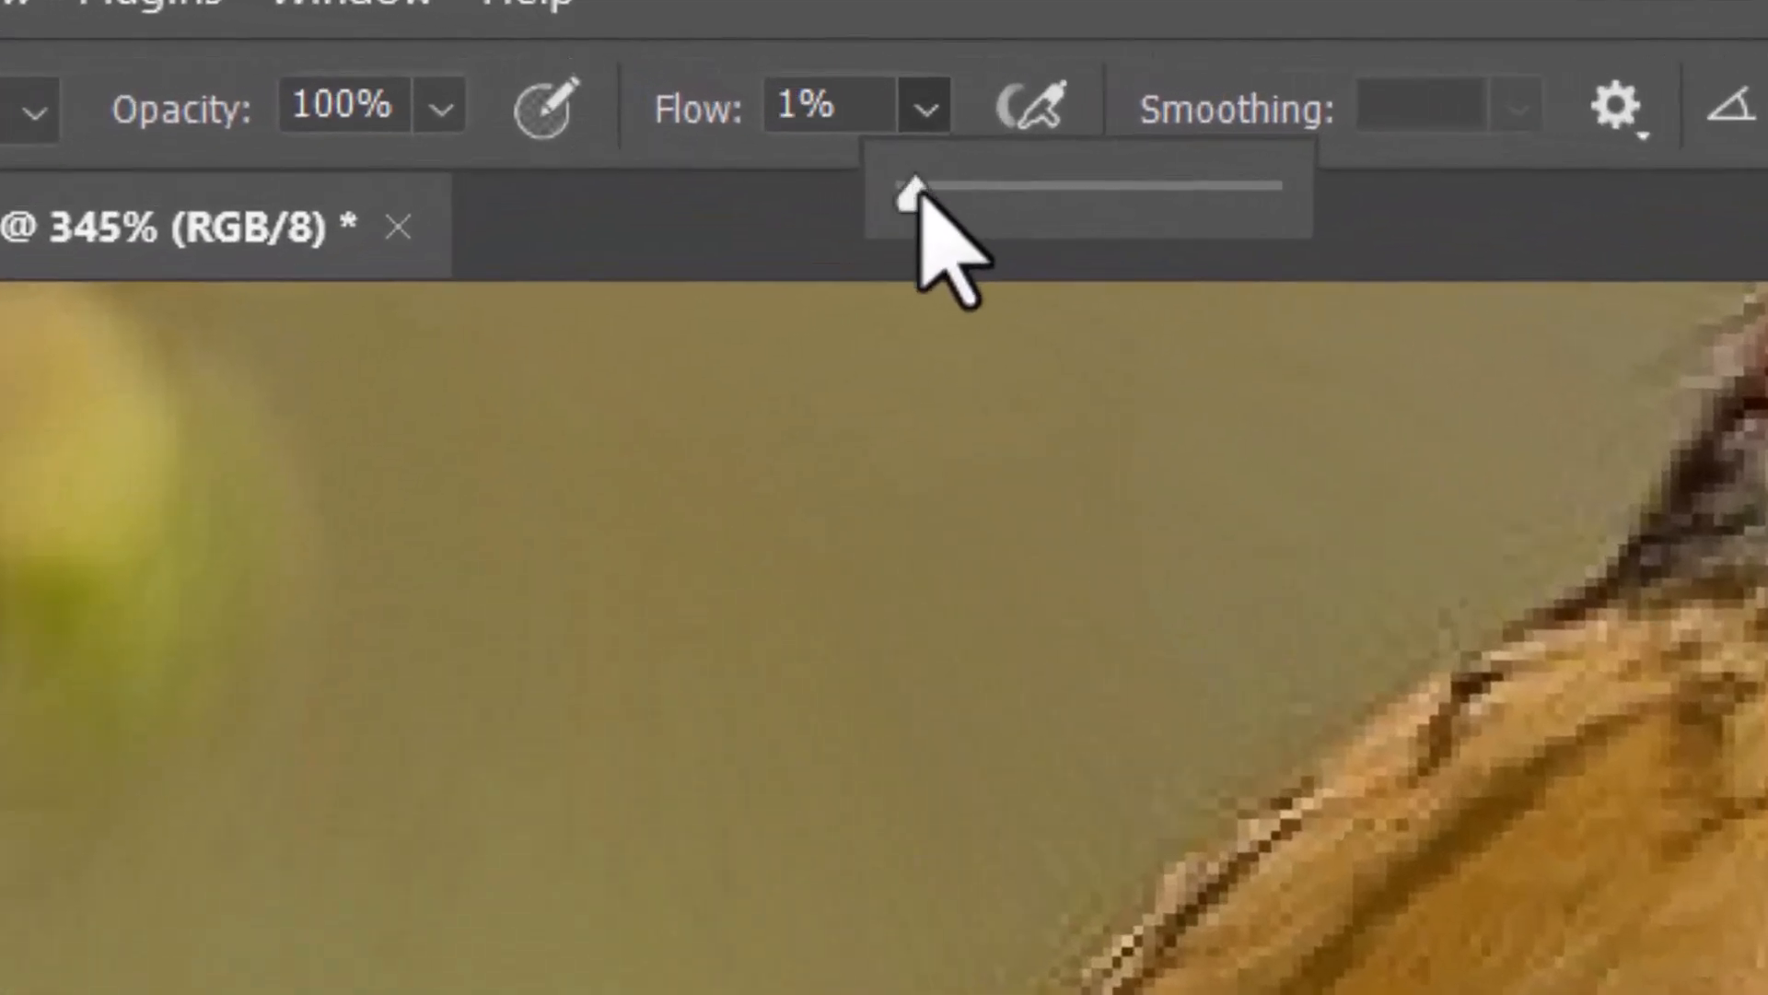
Try faint white strokes on the background in front of the sparrow and undo all the white painting
{"action": "left_click", "coordinate": [1317, 402]}
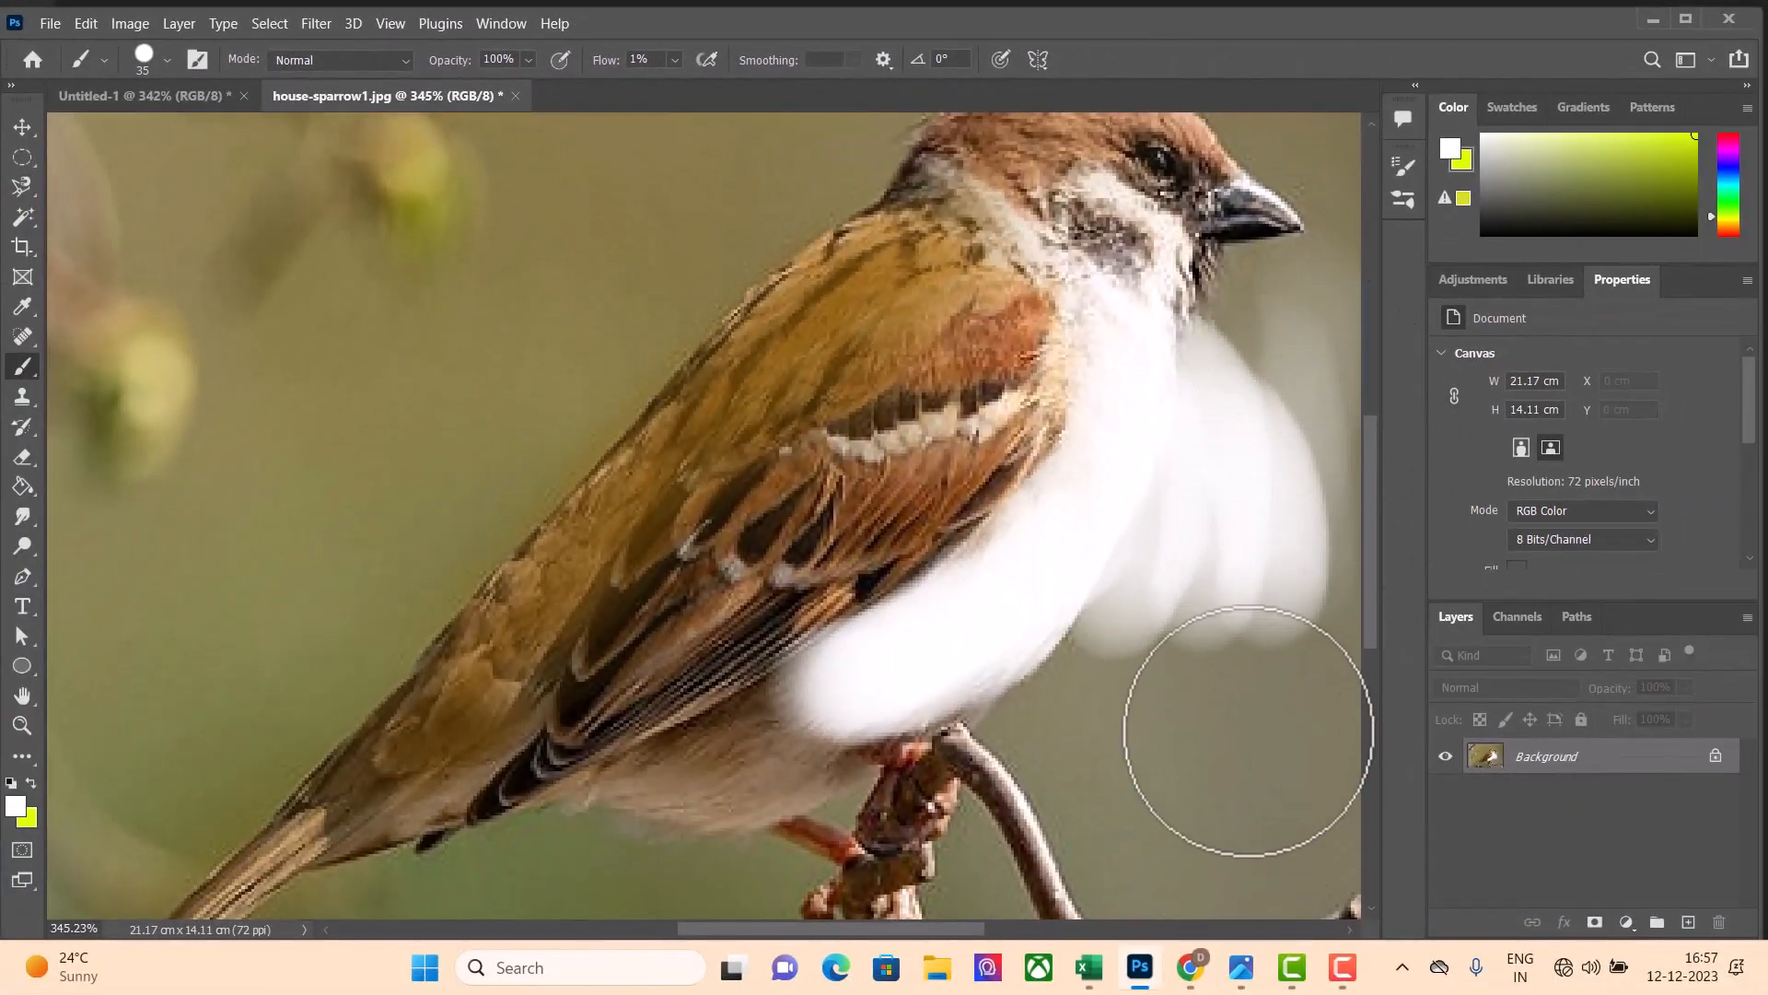
{"action": "mouse_move", "coordinate": [1251, 730]}
{"action": "left_mouse_down"}
{"action": "mouse_move", "coordinate": [1273, 817]}
{"action": "mouse_move", "coordinate": [1299, 799]}
{"action": "mouse_move", "coordinate": [1244, 715]}
{"action": "mouse_move", "coordinate": [1236, 825]}
{"action": "mouse_move", "coordinate": [1200, 691]}
{"action": "mouse_move", "coordinate": [1215, 673]}
{"action": "mouse_move", "coordinate": [1326, 813]}
{"action": "mouse_move", "coordinate": [1132, 732]}
{"action": "left_mouse_up"}
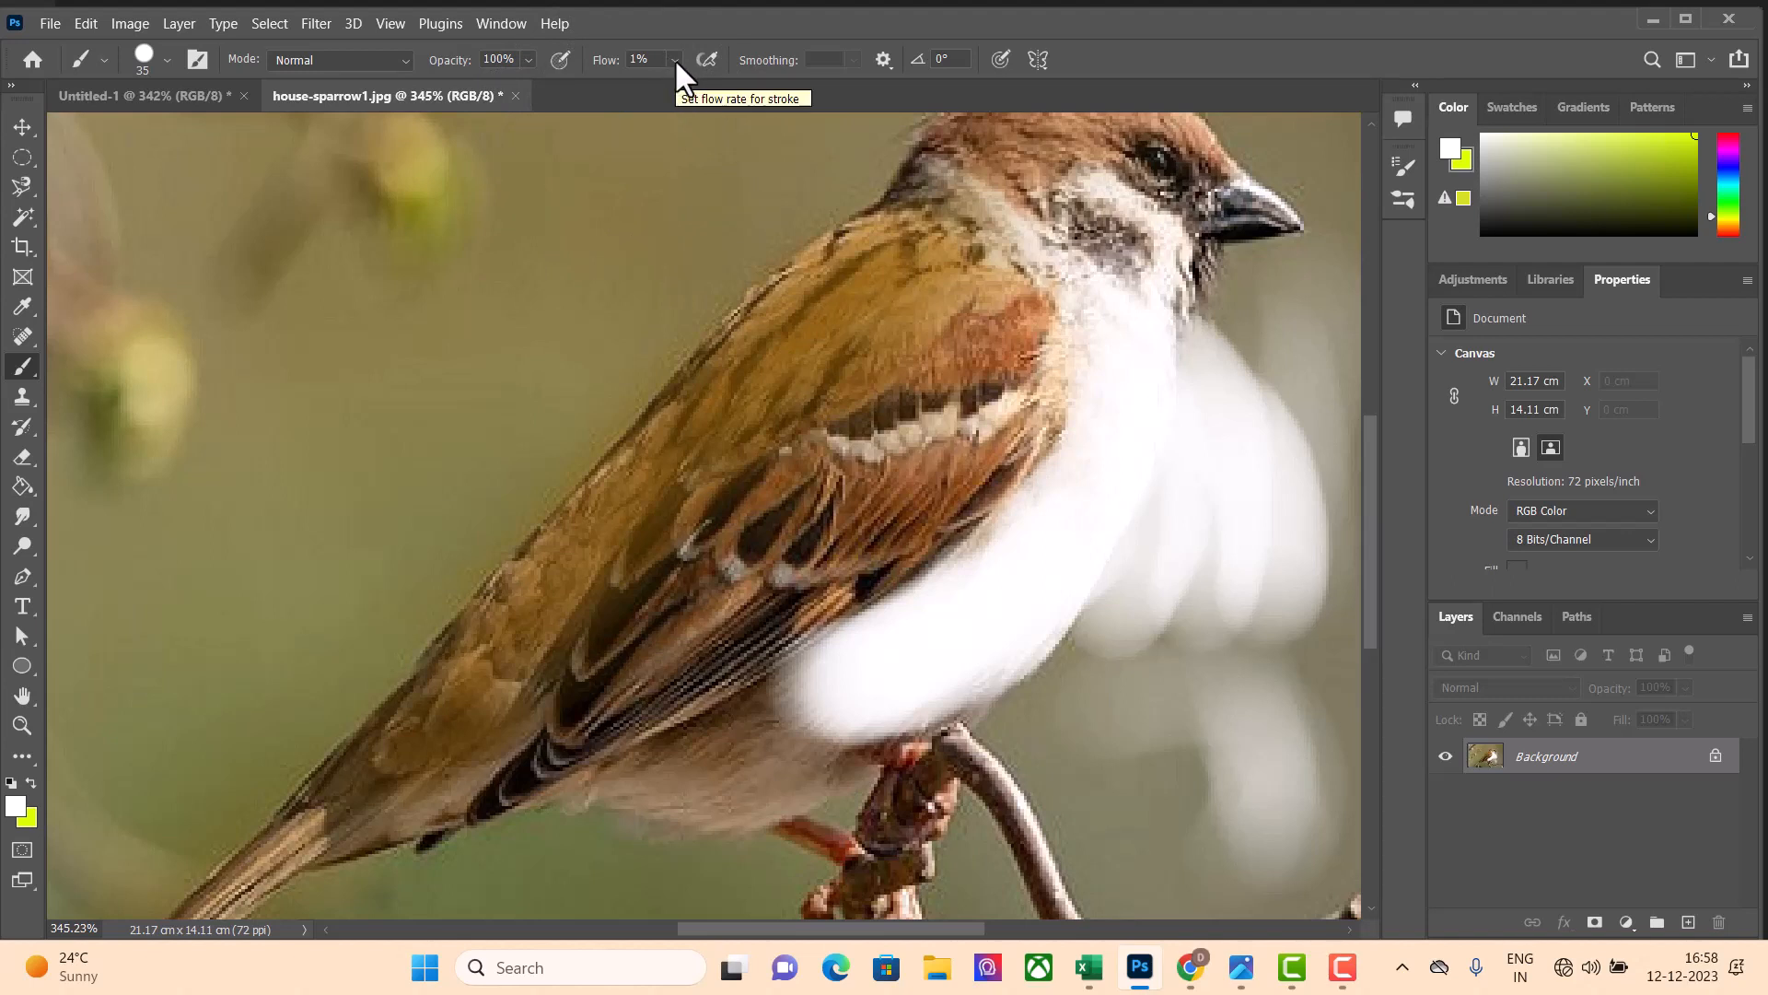
{"action": "key", "text": "ctrl+z"}
{"action": "key", "text": "ctrl+z"}
{"action": "key", "text": "ctrl+z"}
{"action": "key", "text": "ctrl+z"}
{"action": "key", "text": "ctrl+z"}
{"action": "key", "text": "ctrl+z"}
{"action": "key", "text": "ctrl+z"}
{"action": "key", "text": "ctrl+z"}
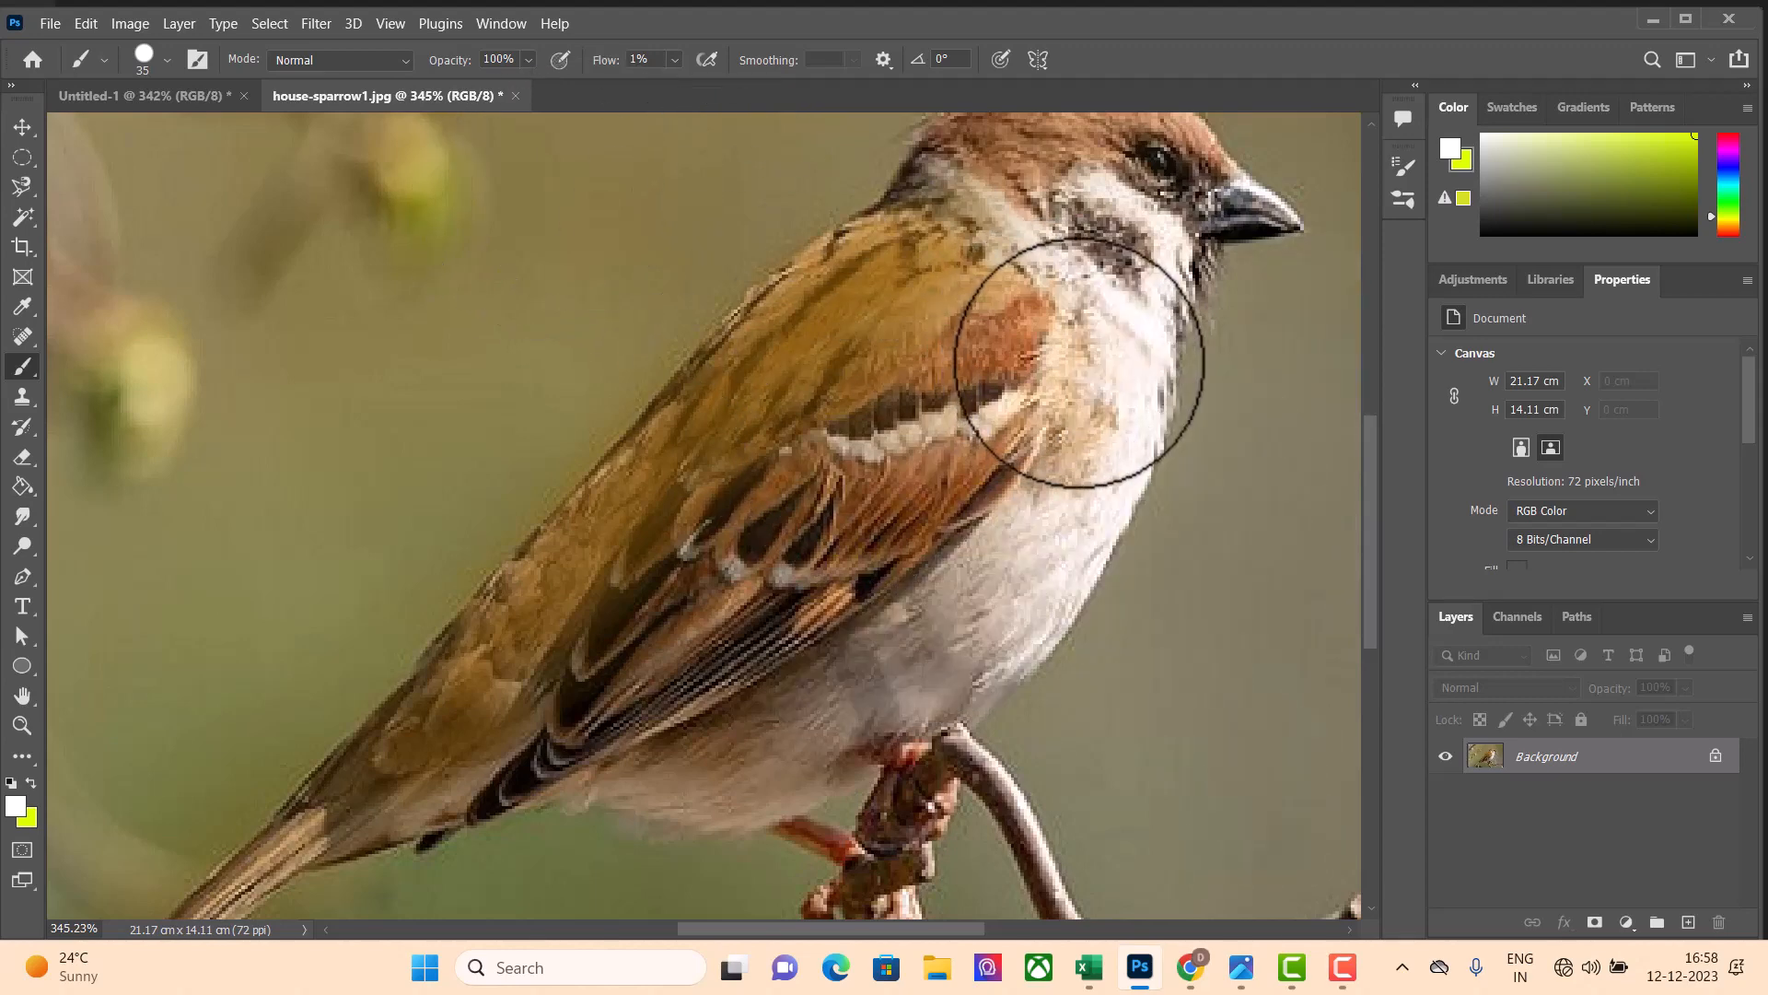
Brighten the sparrow's breast and belly lightly with white brush strokes at 1% flow
{"action": "scroll", "coordinate": [1087, 373], "scroll_direction": "up", "scroll_amount": 1}
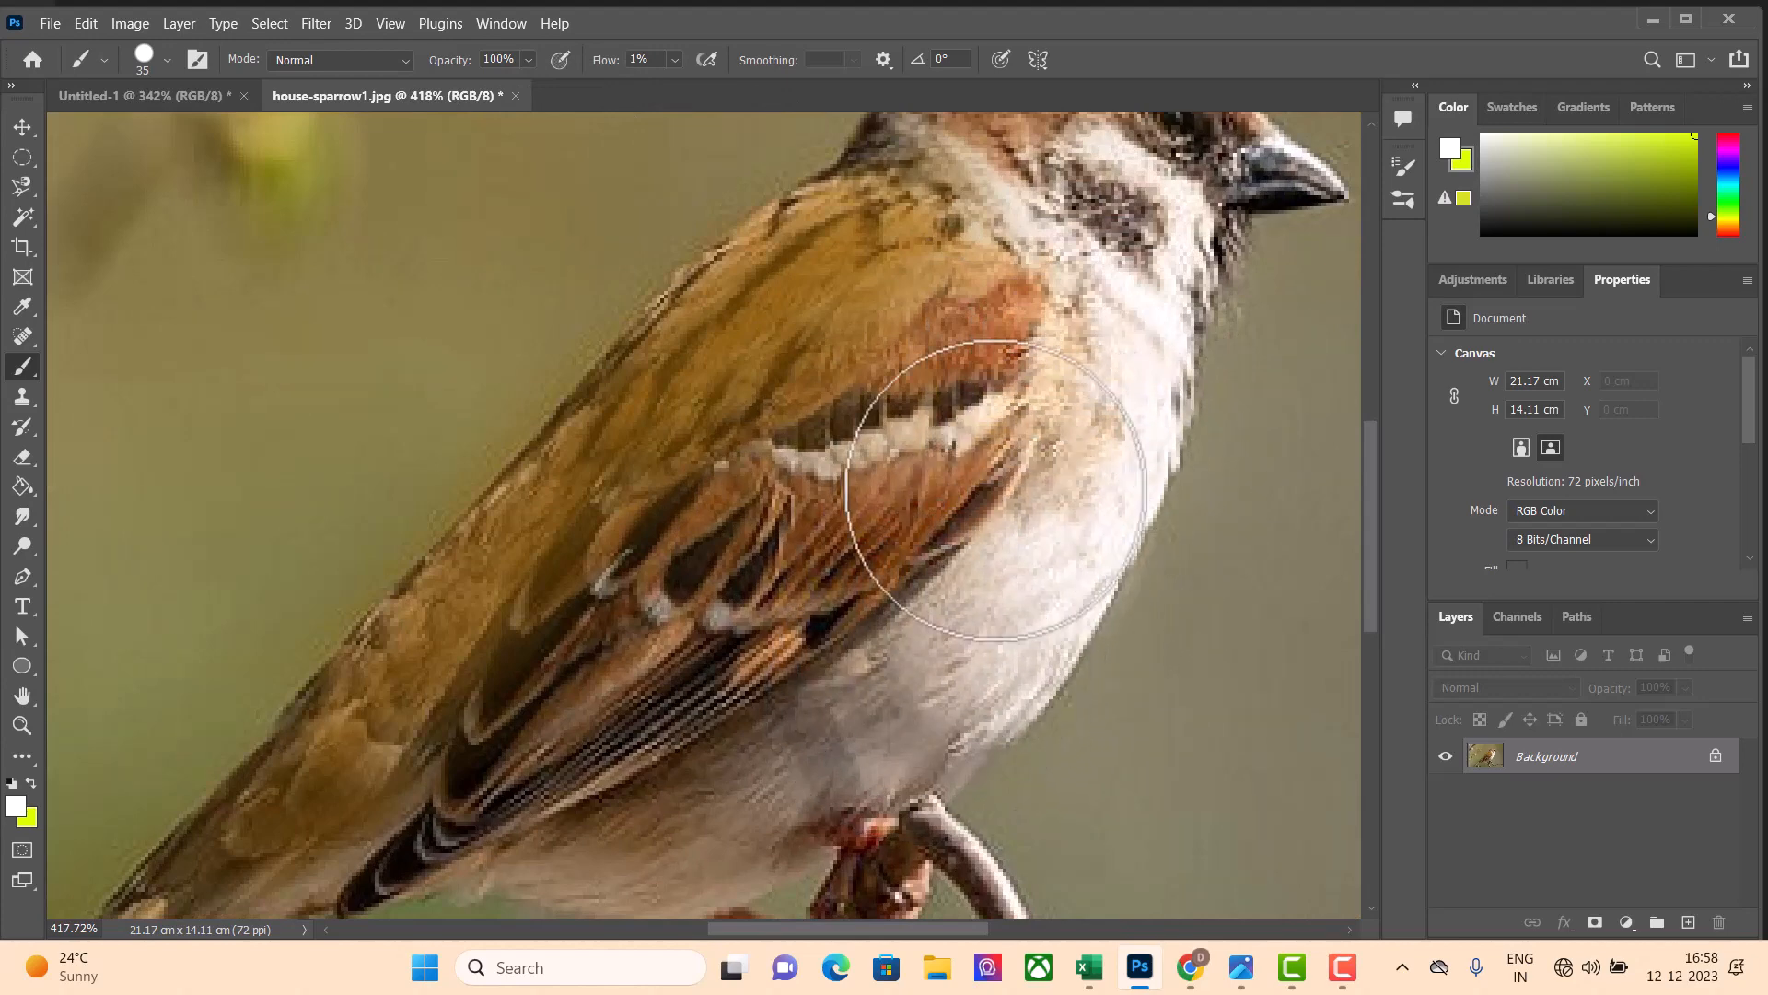
{"action": "scroll", "coordinate": [1050, 506], "scroll_direction": "down", "scroll_amount": 2}
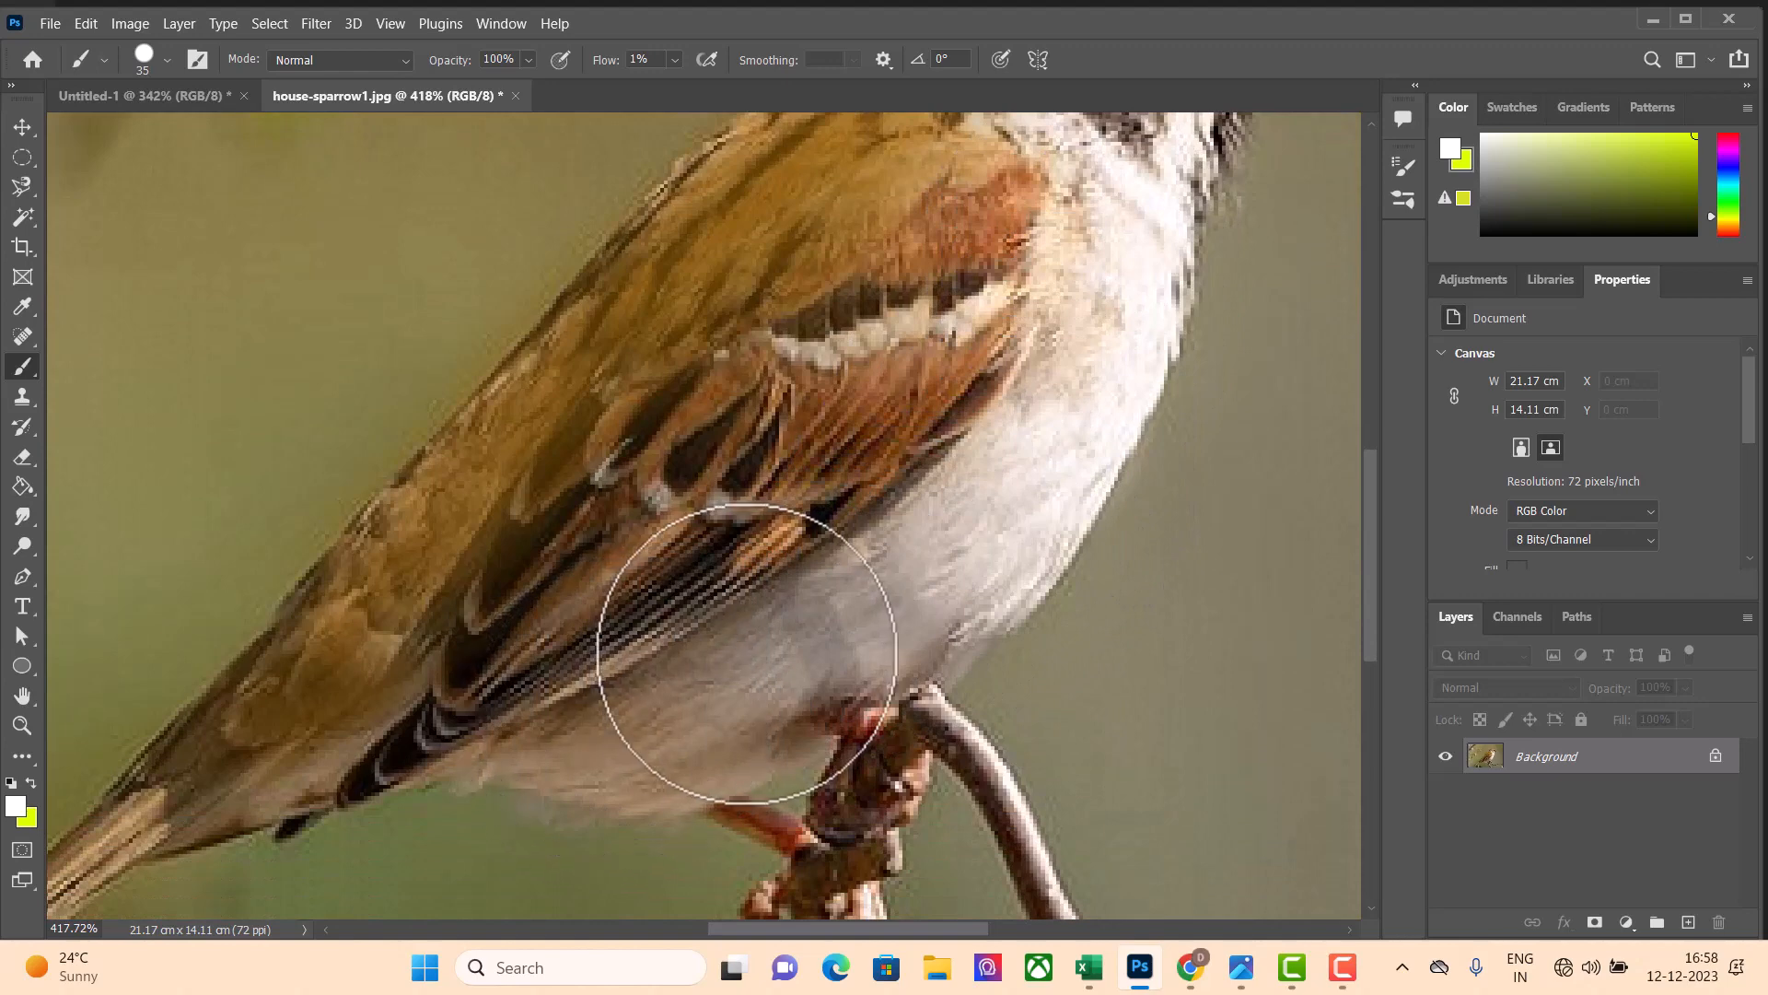
{"action": "scroll", "coordinate": [1094, 288], "scroll_direction": "up", "scroll_amount": 2}
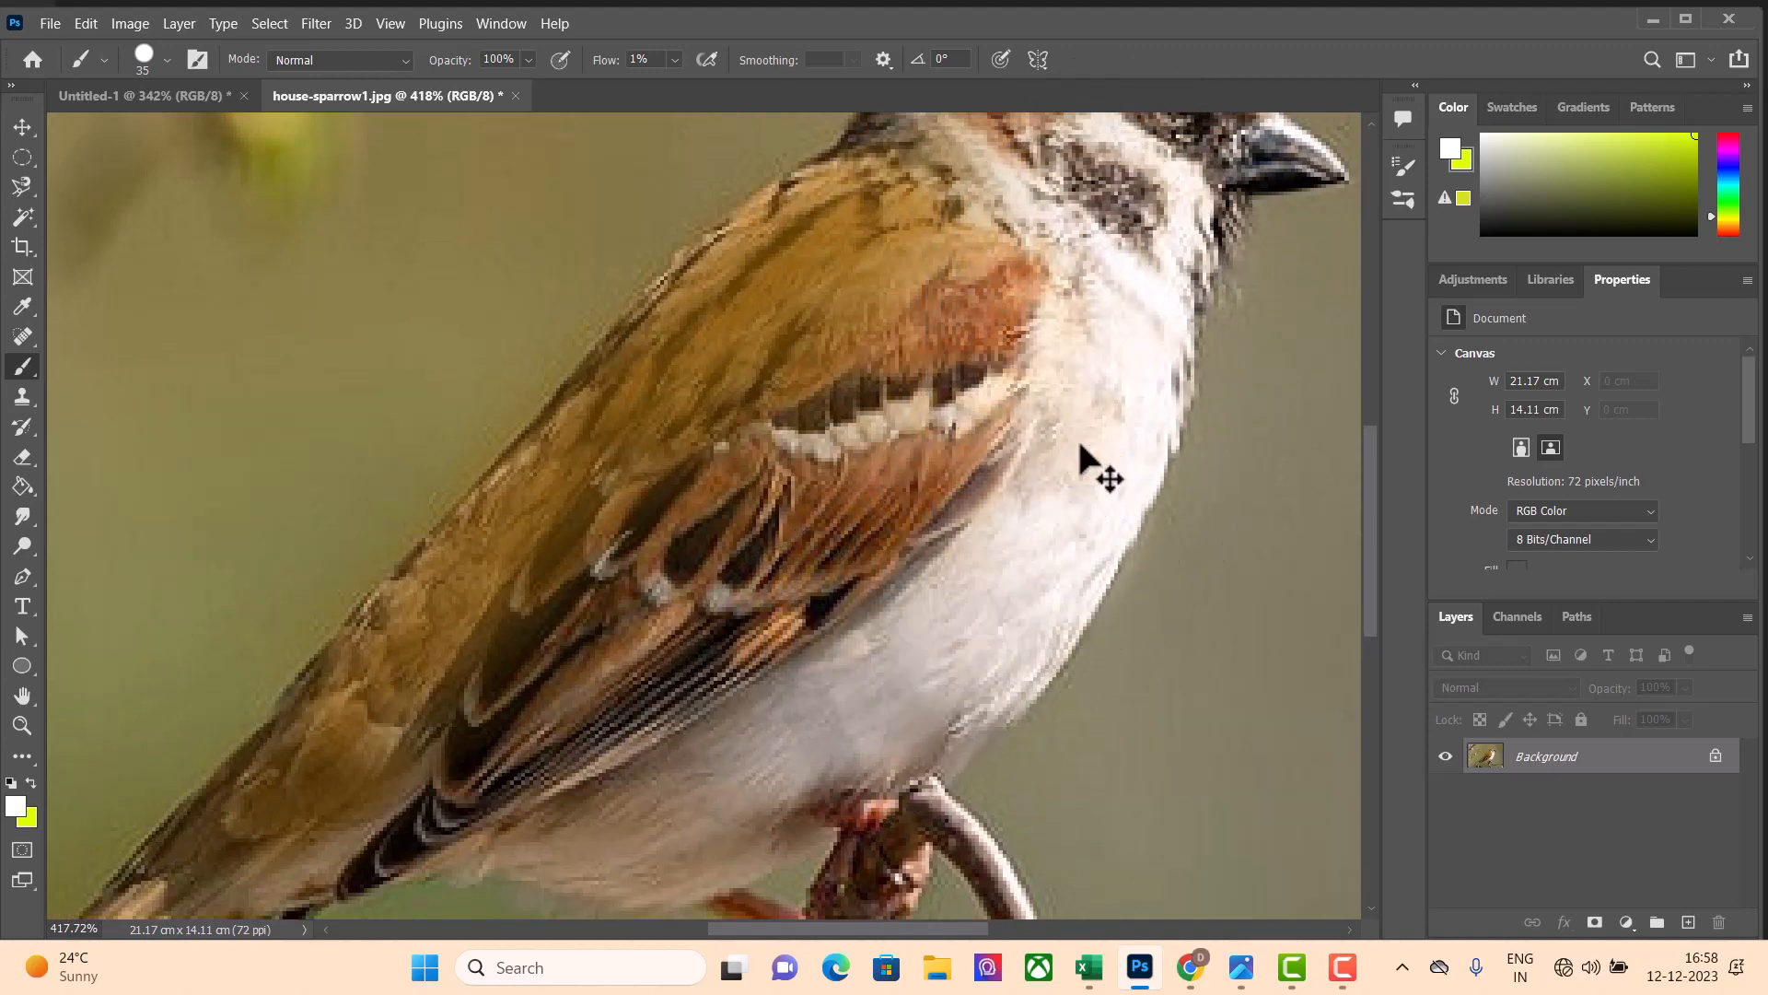
{"action": "scroll", "coordinate": [1041, 536], "scroll_direction": "down", "scroll_amount": 4}
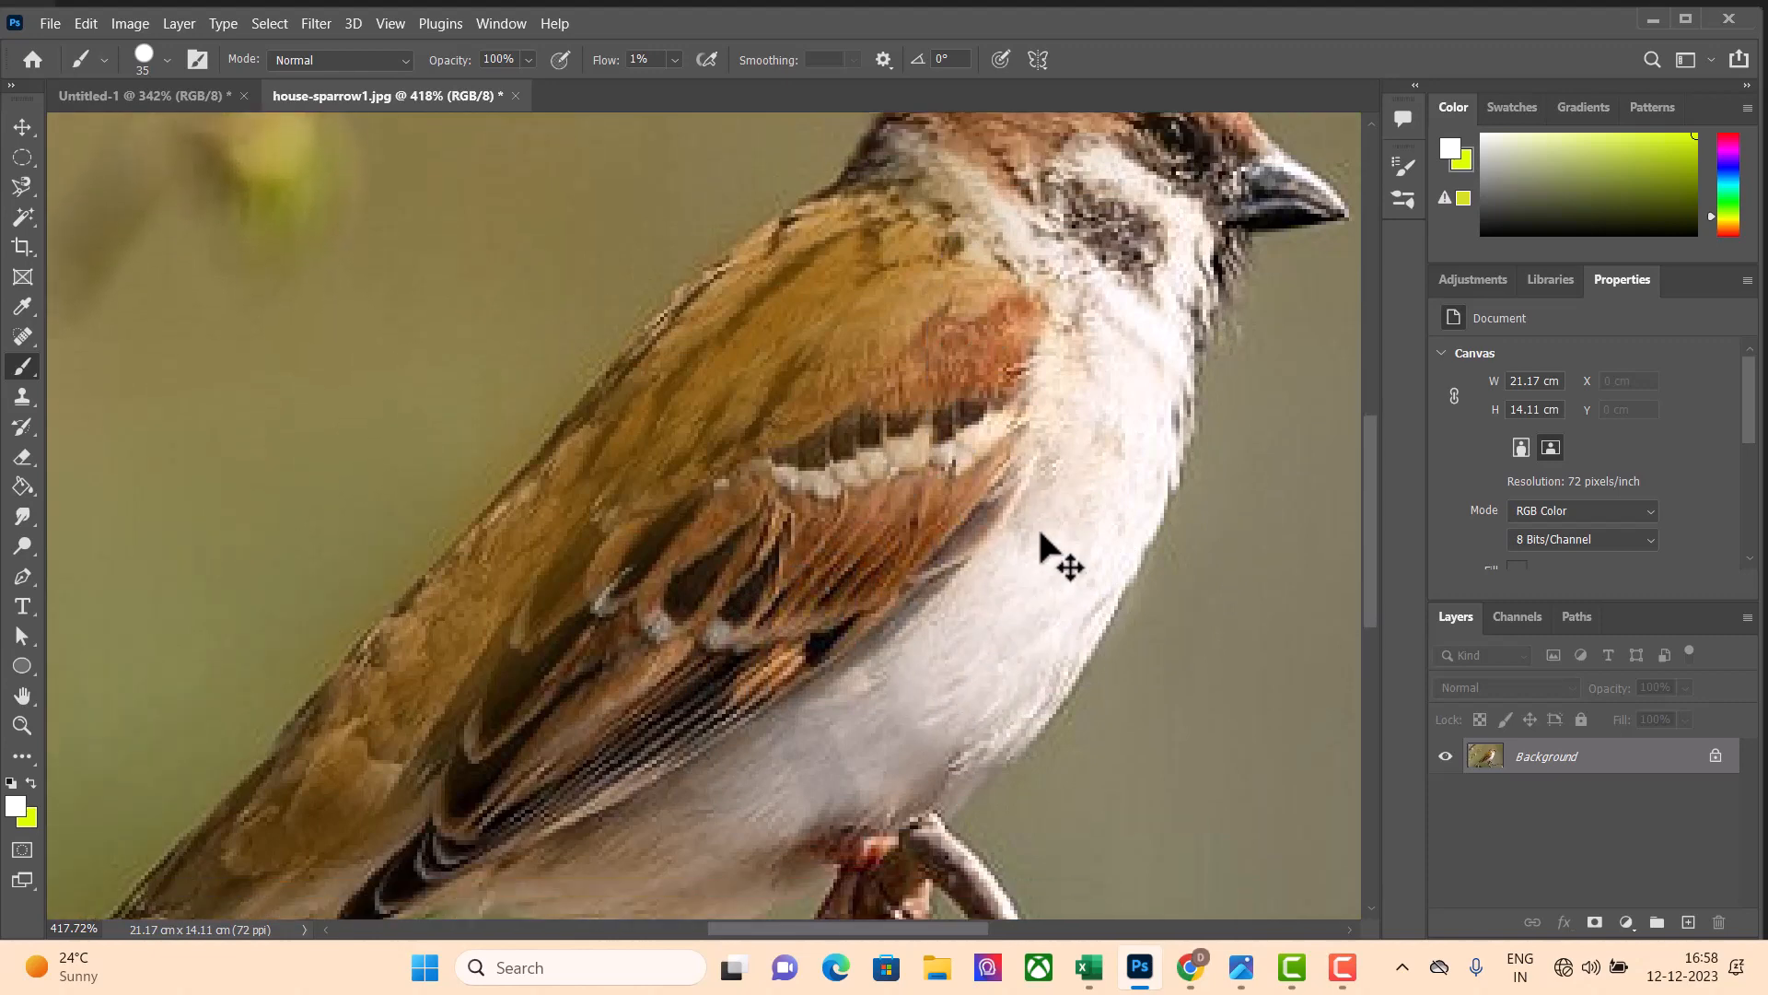
View the whole sparrow photo and switch to the Untitled-1 document
{"action": "scroll", "coordinate": [1045, 530], "scroll_direction": "down", "scroll_amount": 3}
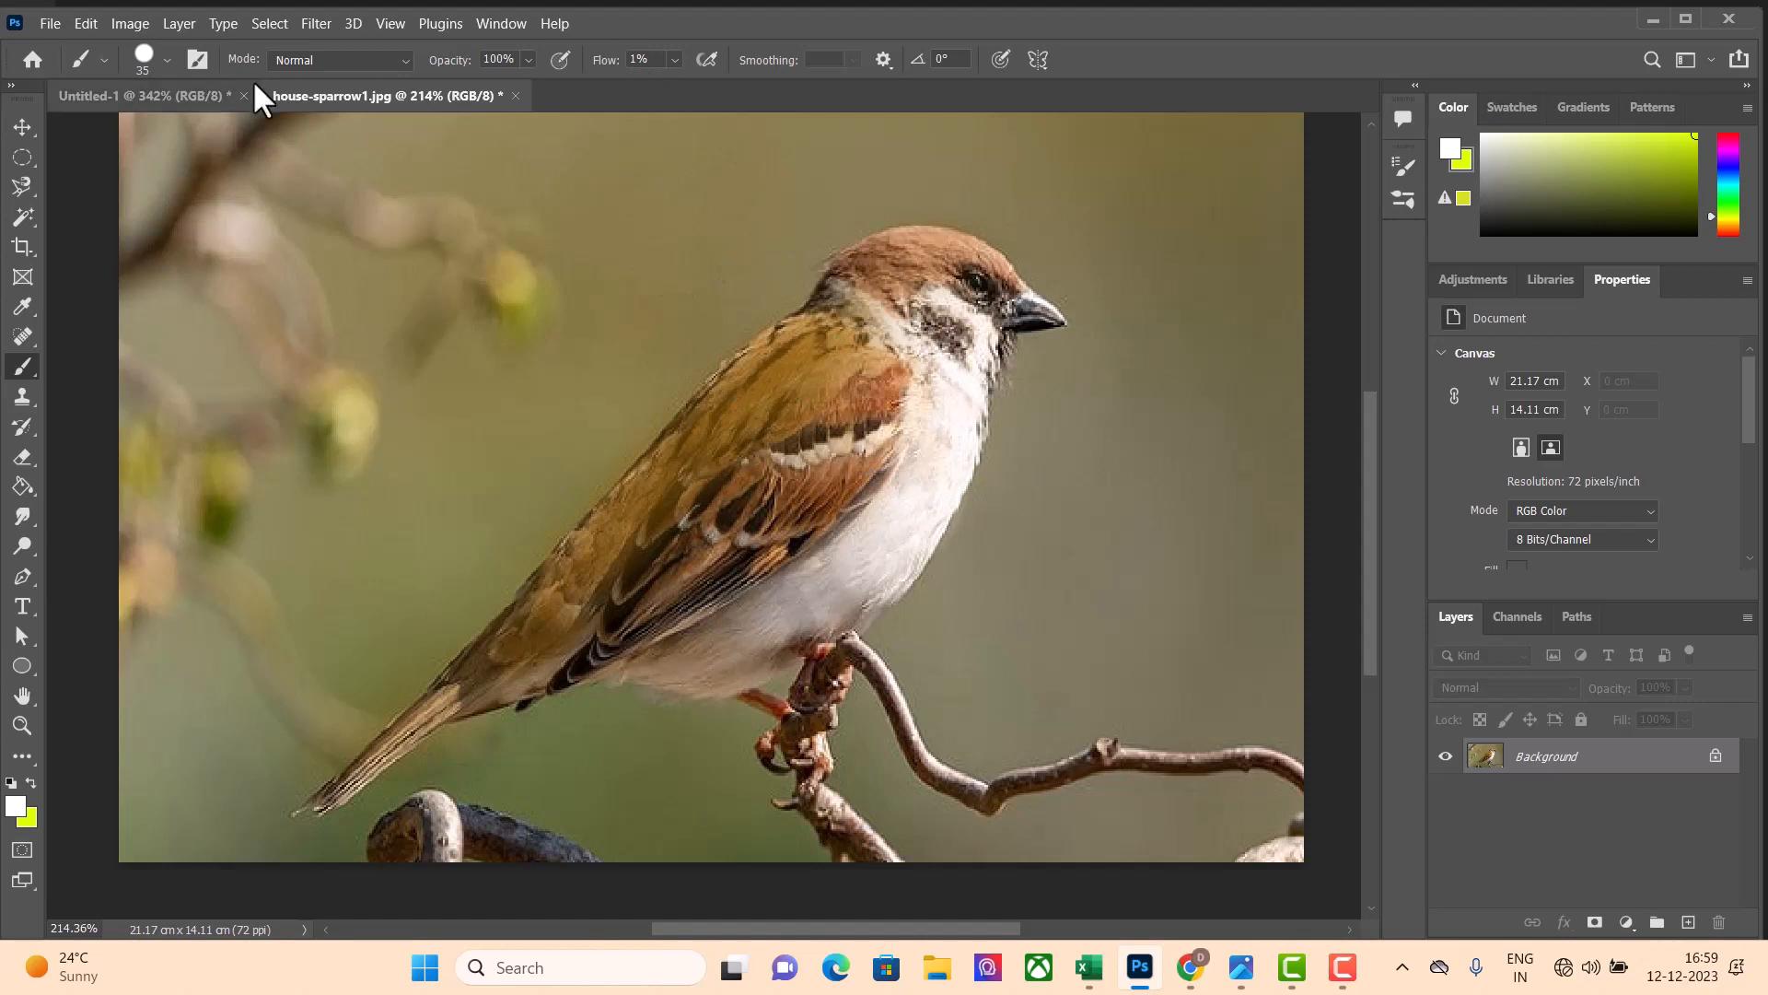
{"action": "left_click", "coordinate": [155, 99]}
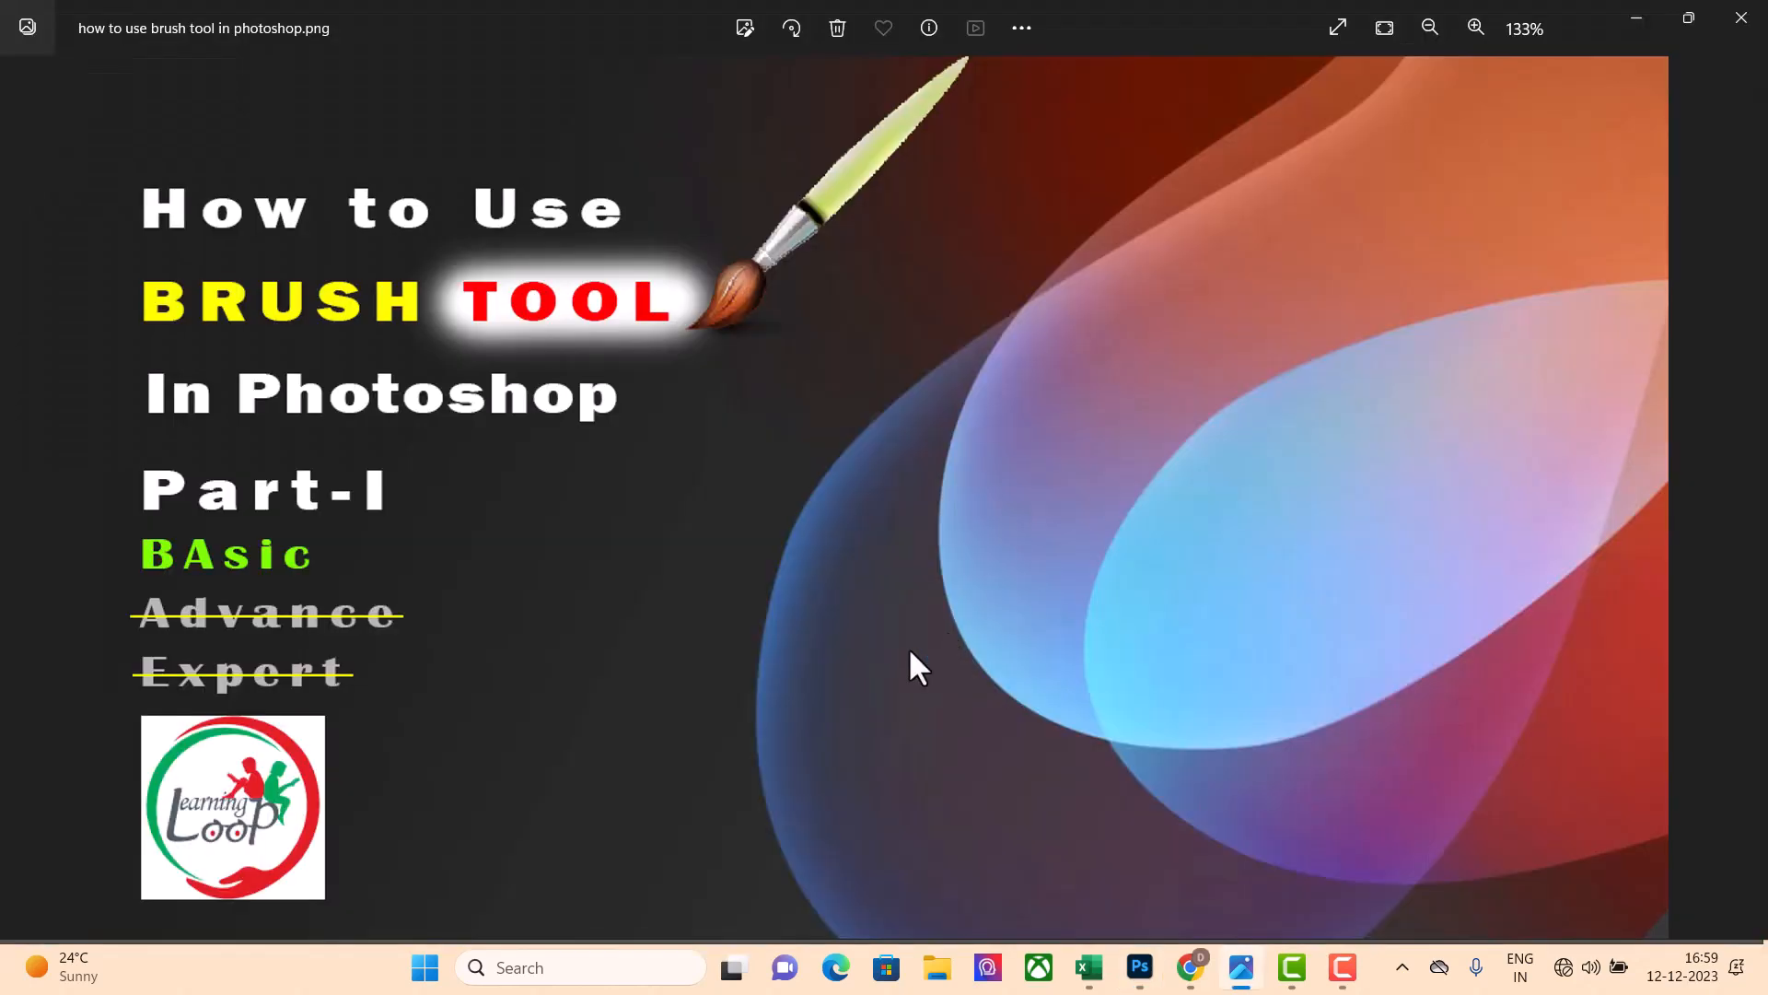